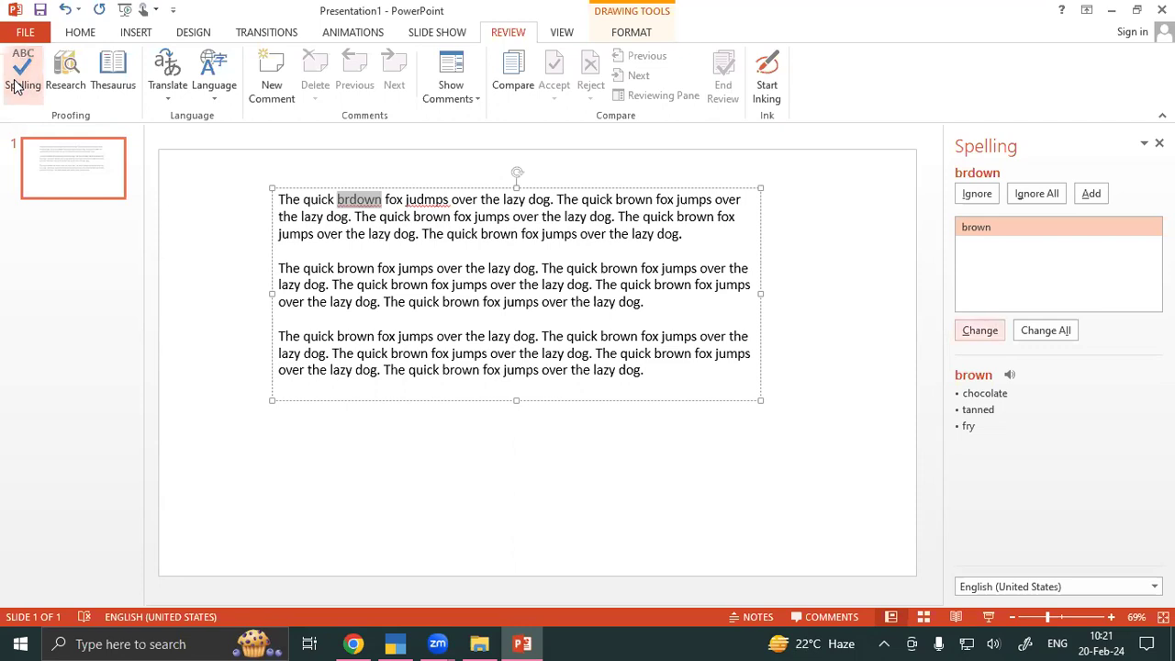
# Run the spelling check on the slide text, correcting "brdown" to "brown" and "judmps" to "jumps".
pyautogui.click(1158, 143)
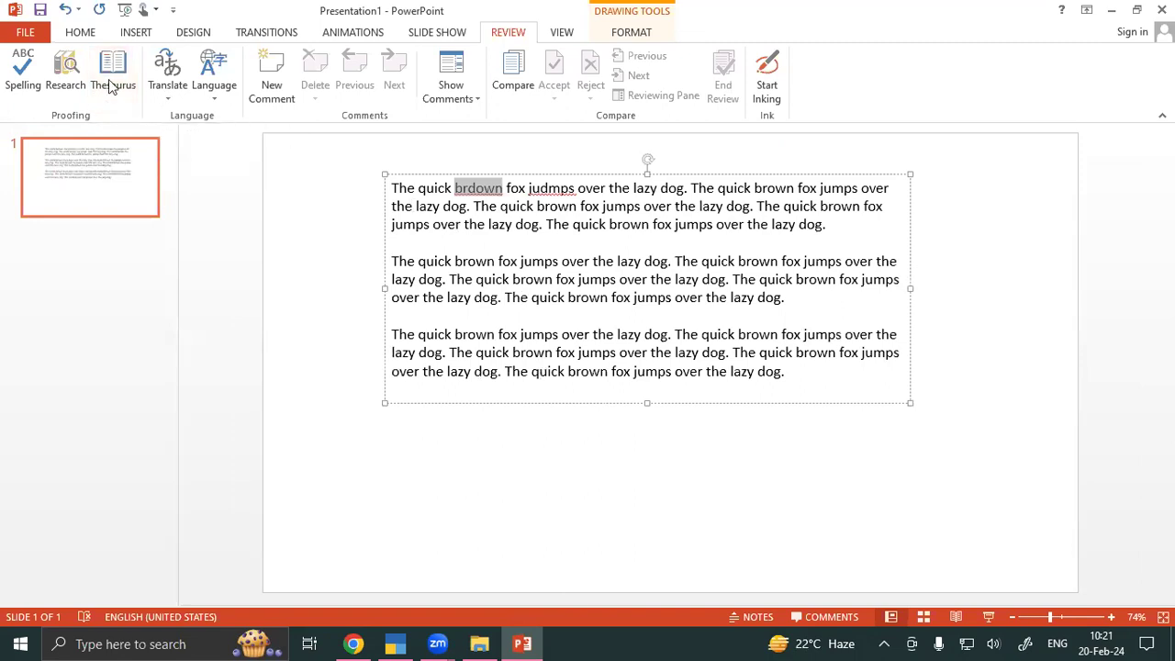
pyautogui.click(20, 78)
pyautogui.click(970, 332)
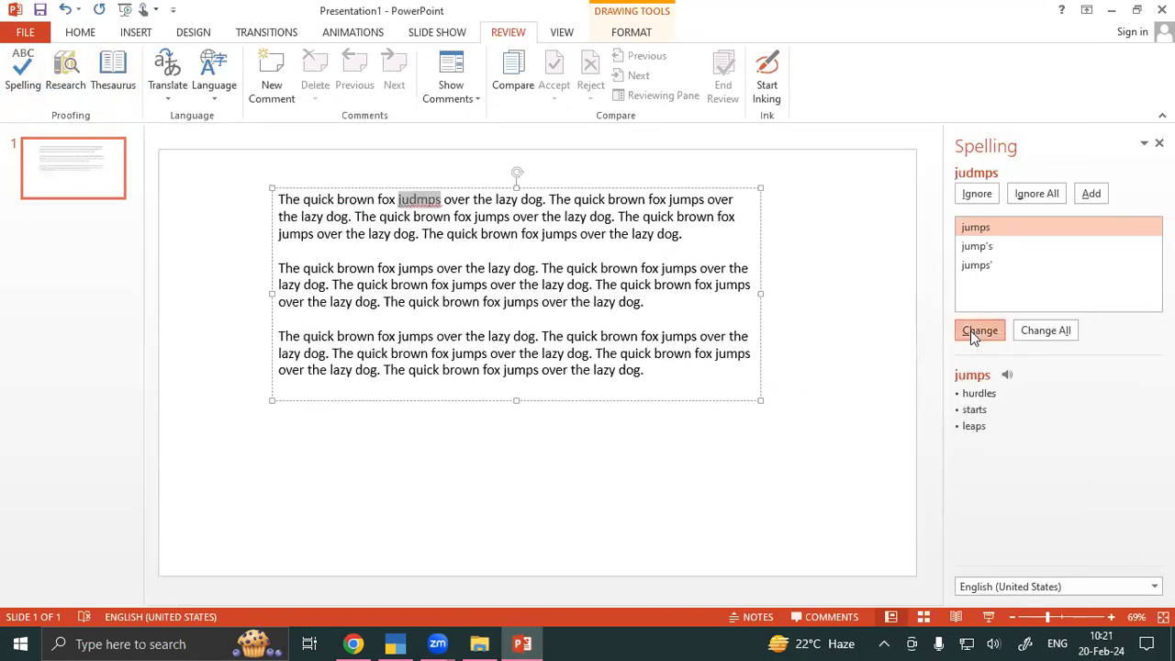
pyautogui.click(970, 331)
pyautogui.click(594, 369)
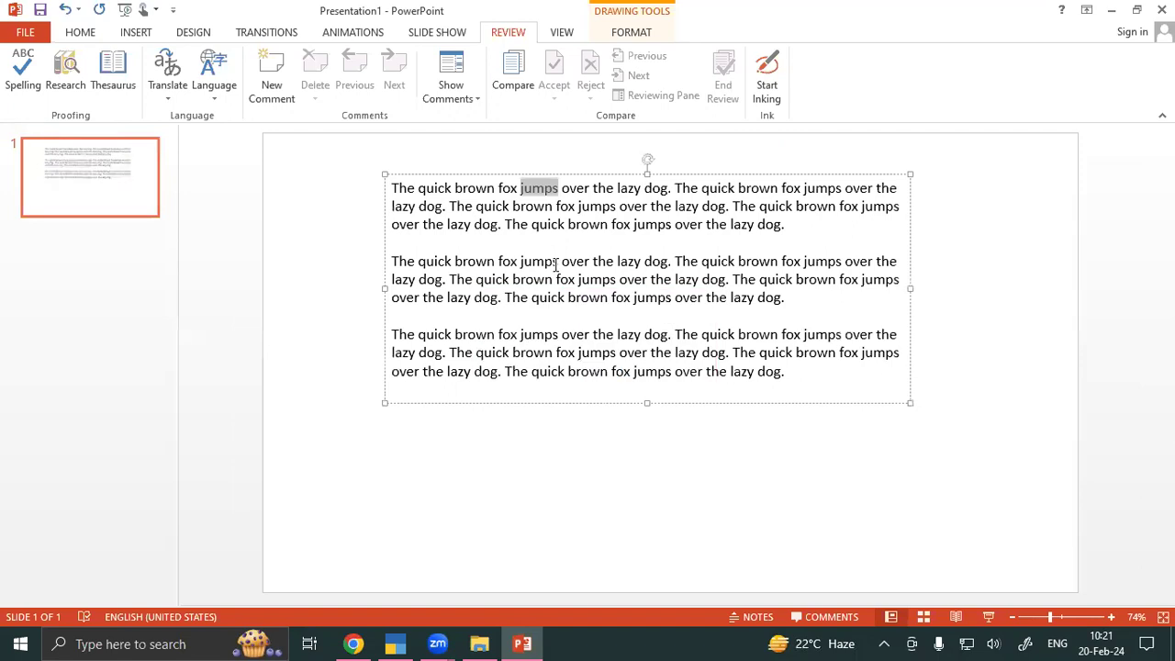
# Look up the word "jumps" from the first line with the Research tool.
pyautogui.click(553, 263)
pyautogui.click(523, 189)
pyautogui.moveTo(532, 191); pyautogui.dragTo(562, 189)
pyautogui.click(59, 83)
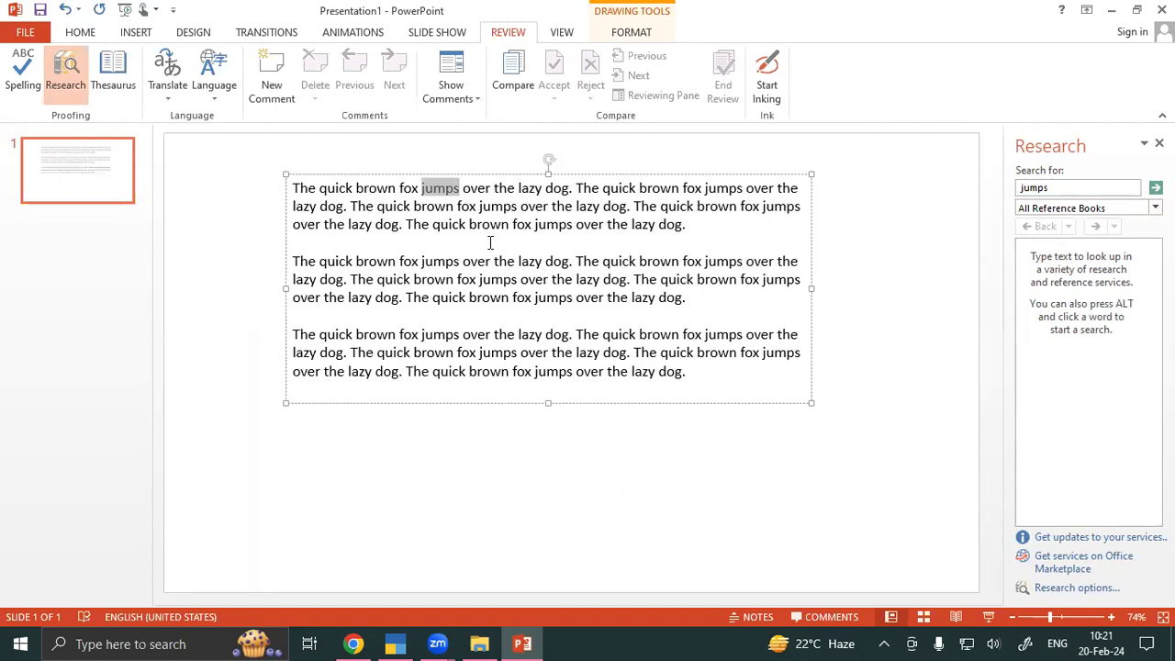
pyautogui.click(65, 73)
# Browse the Thesaurus synonyms for "jumps" and close the list without replacing the word.
pyautogui.click(124, 83)
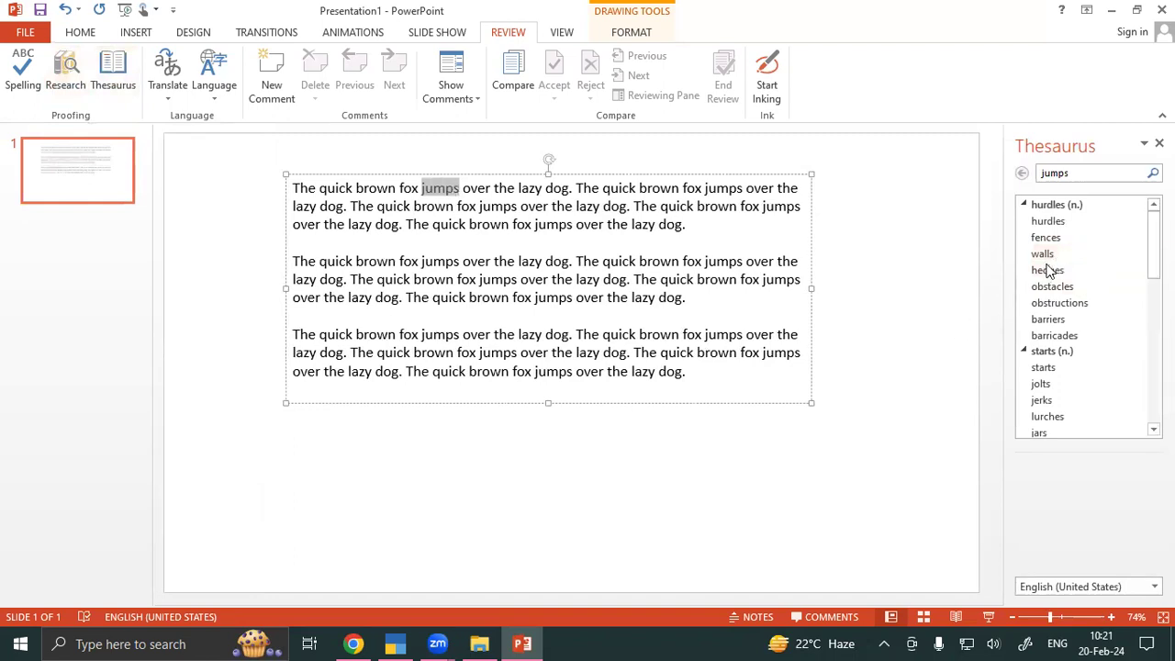
pyautogui.scroll(-2, 1060, 280)
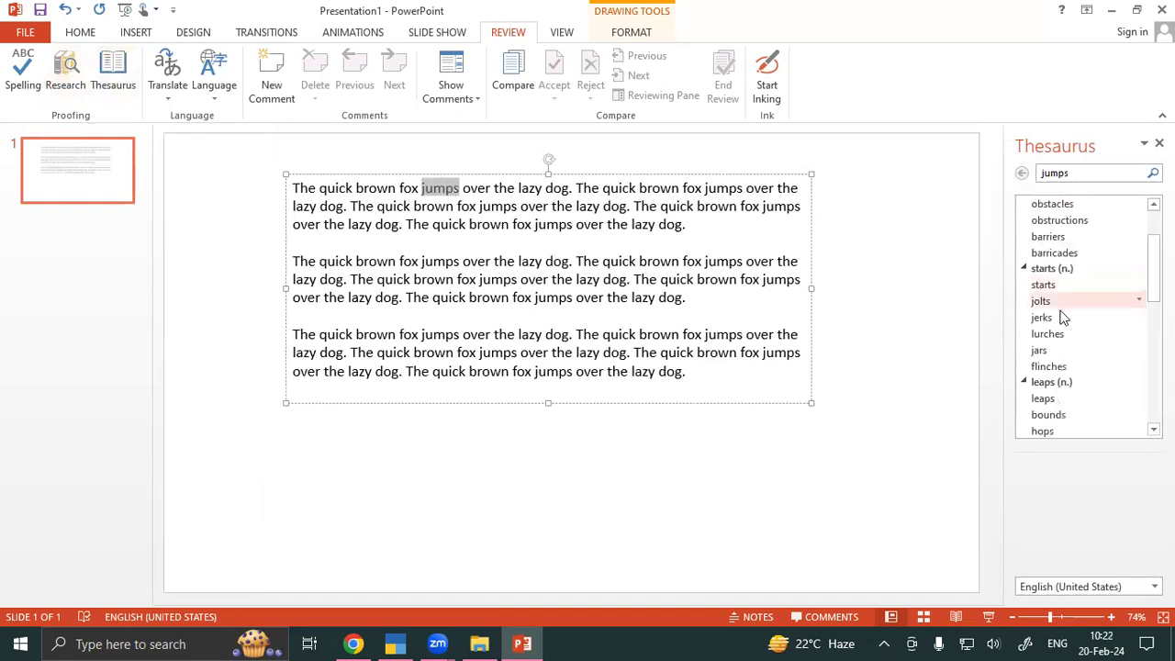
pyautogui.scroll(-1, 1057, 309)
pyautogui.scroll(-2, 1057, 308)
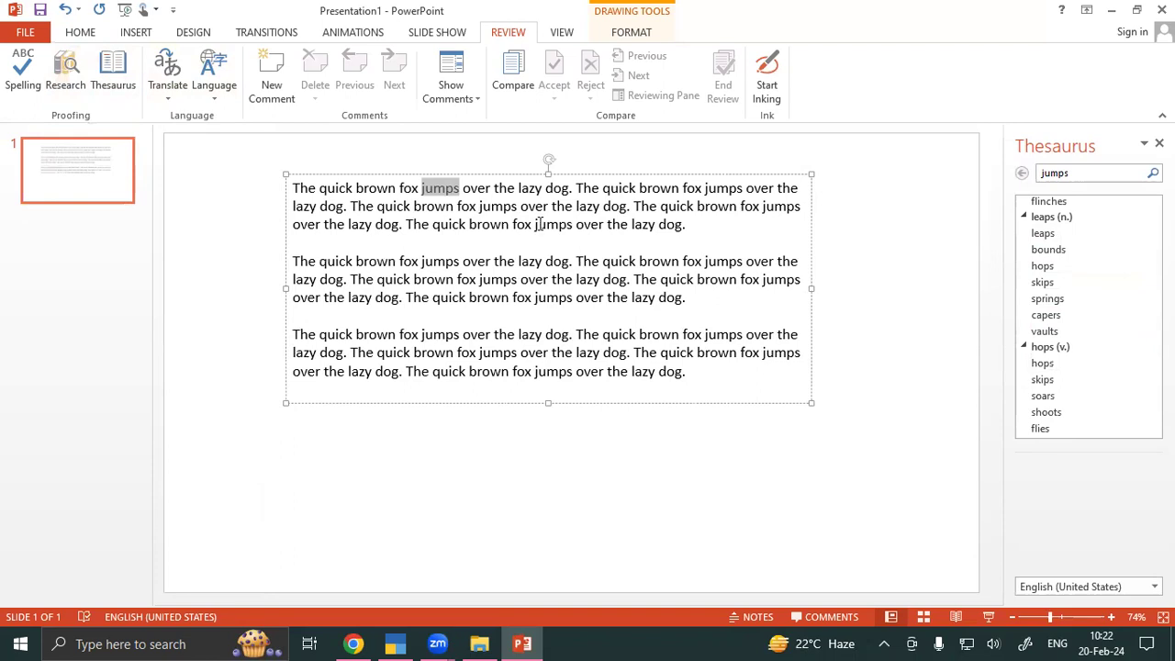
pyautogui.click(1158, 143)
# Translate the first paragraph from English (United States) to Hindi and insert the translation on the blank line below it.
pyautogui.click(468, 260)
pyautogui.moveTo(395, 187); pyautogui.dragTo(795, 227)
pyautogui.click(183, 101)
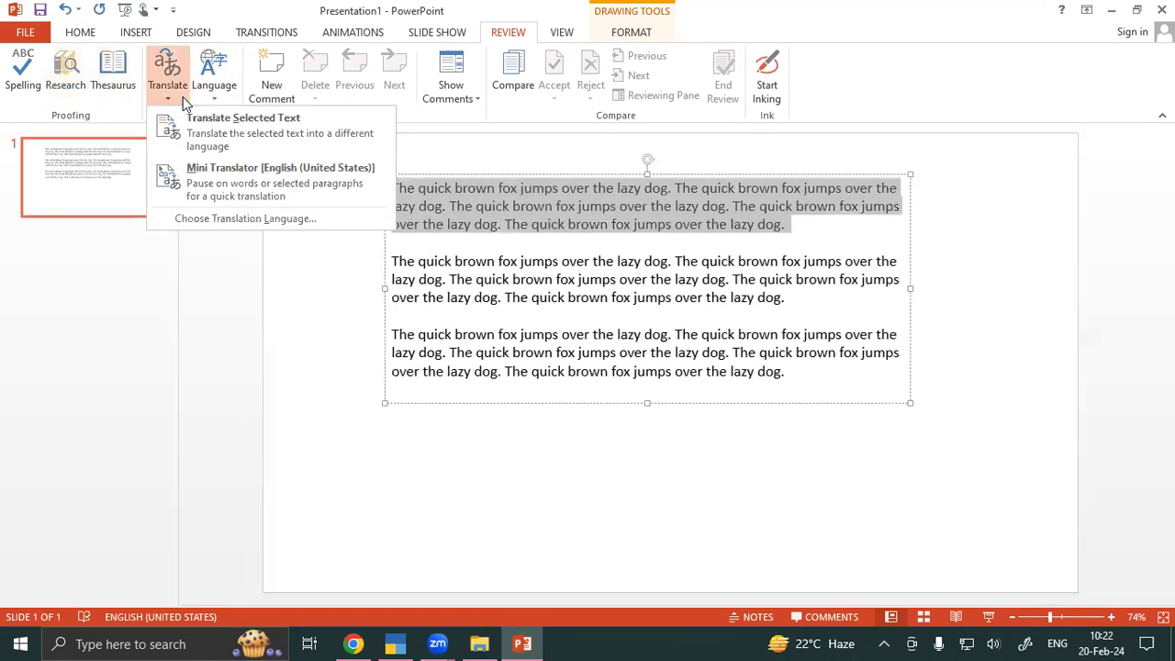
pyautogui.click(230, 138)
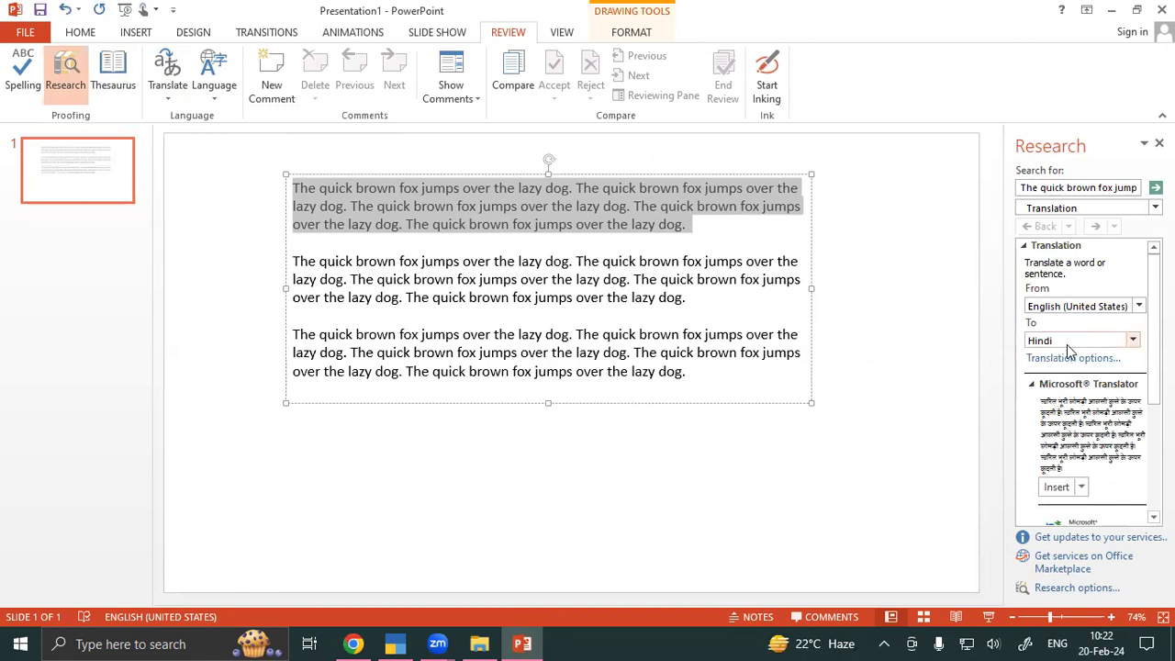
pyautogui.click(733, 240)
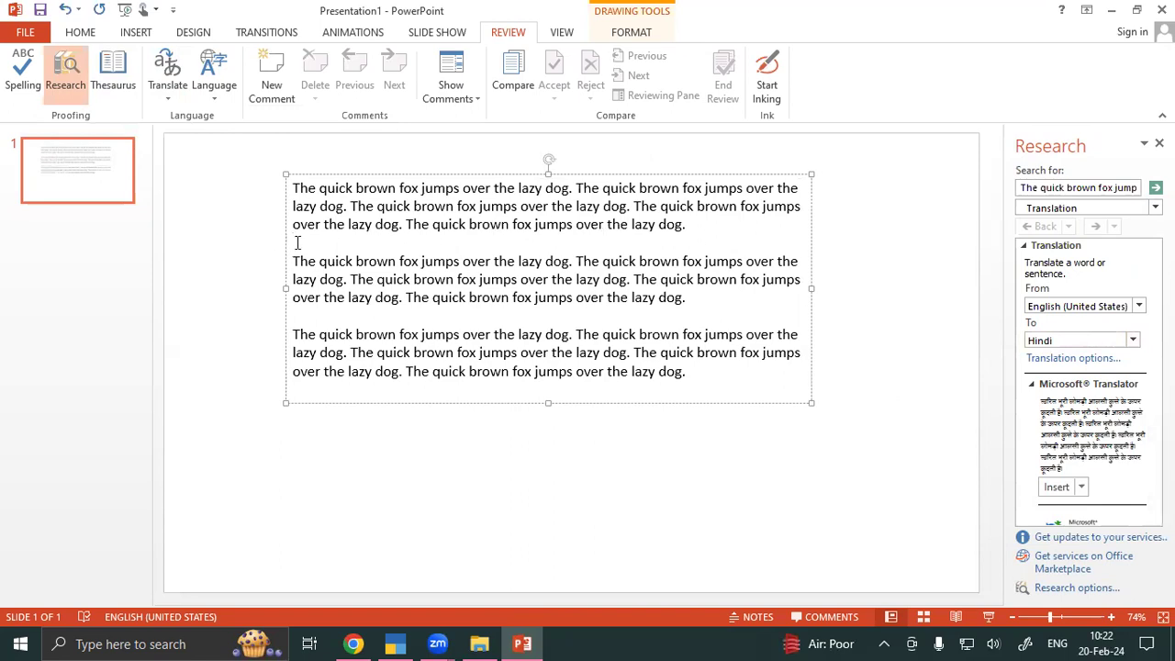
pyautogui.click(1056, 488)
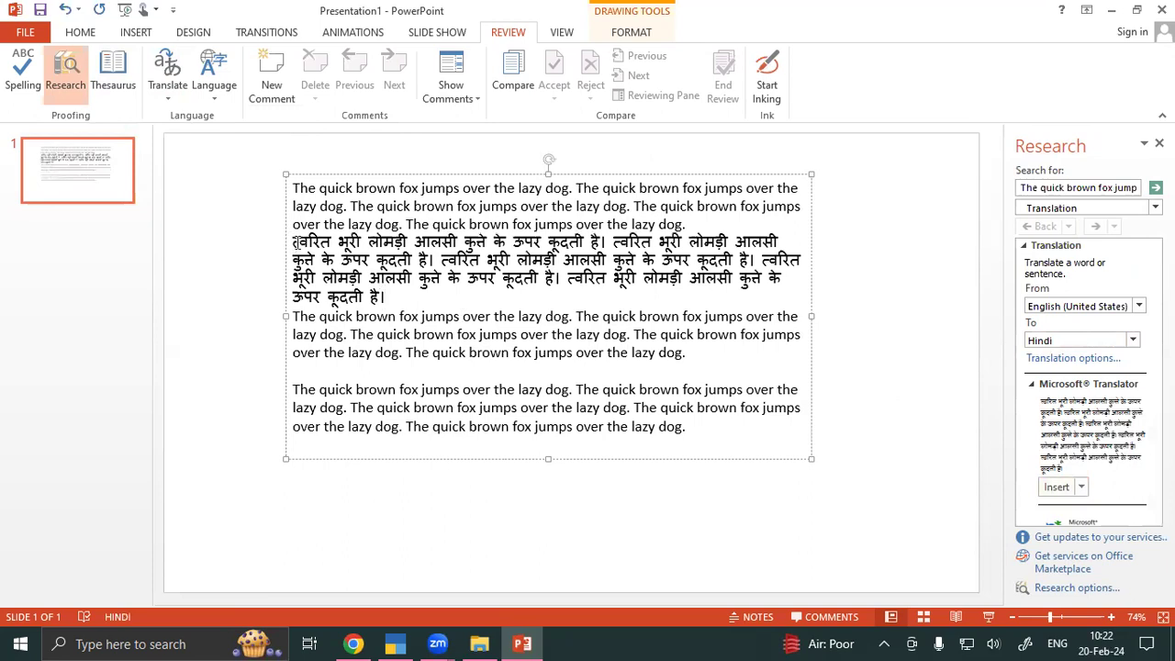
pyautogui.moveTo(293, 242); pyautogui.dragTo(597, 253)
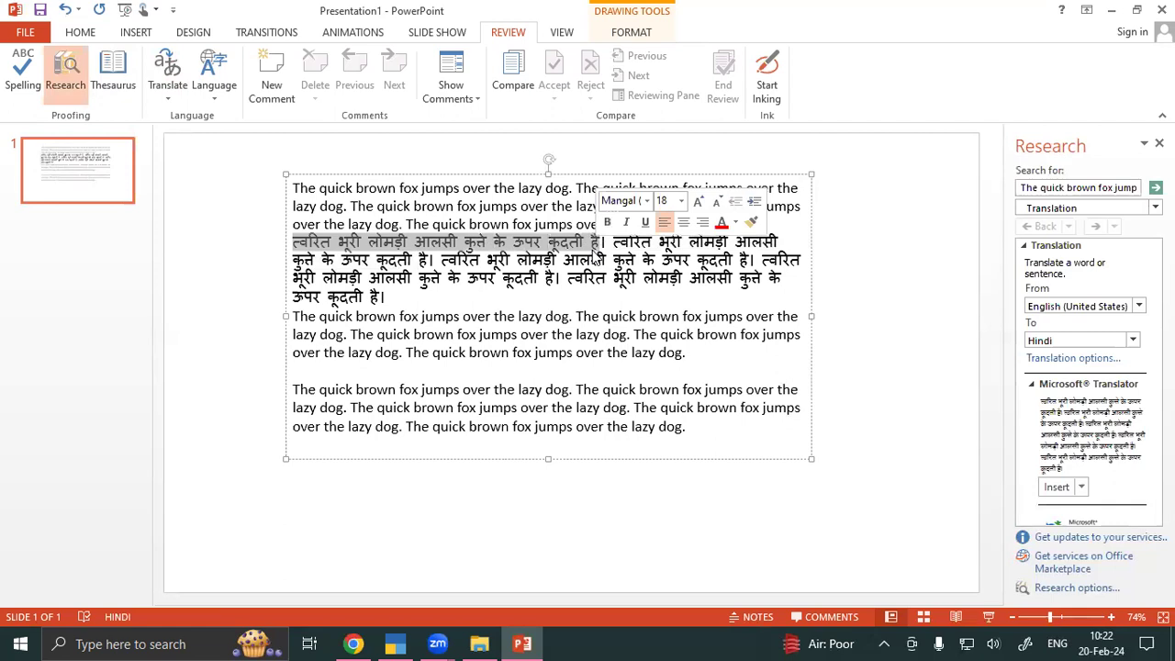
pyautogui.click(428, 205)
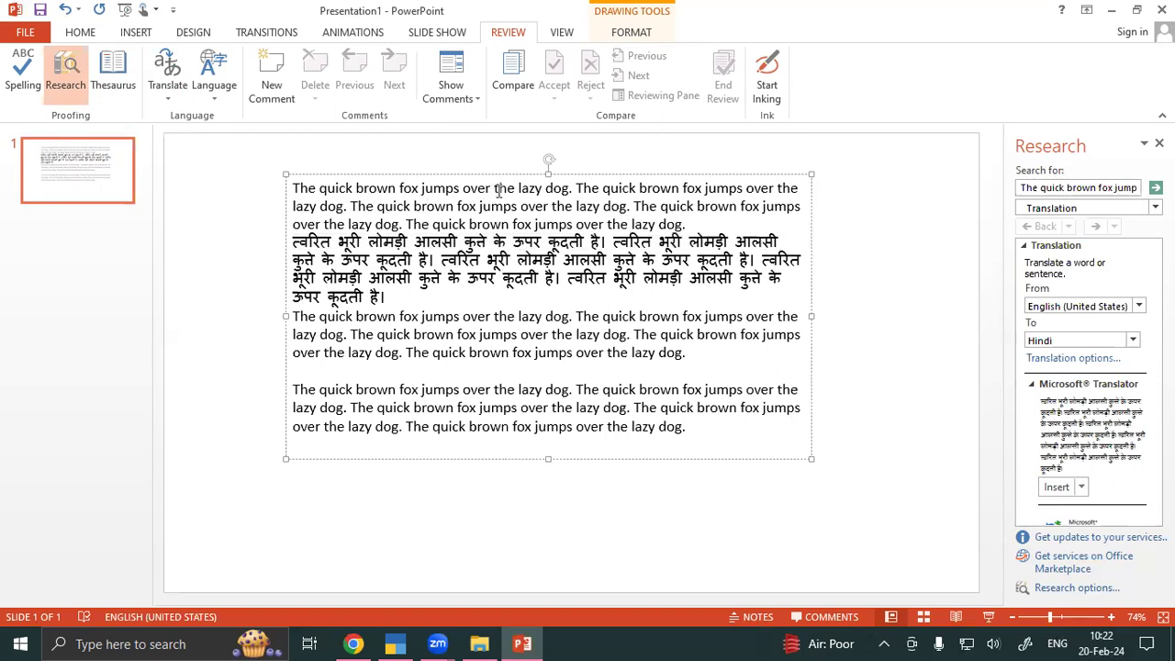
pyautogui.click(297, 241)
pyautogui.moveTo(361, 241); pyautogui.dragTo(674, 290)
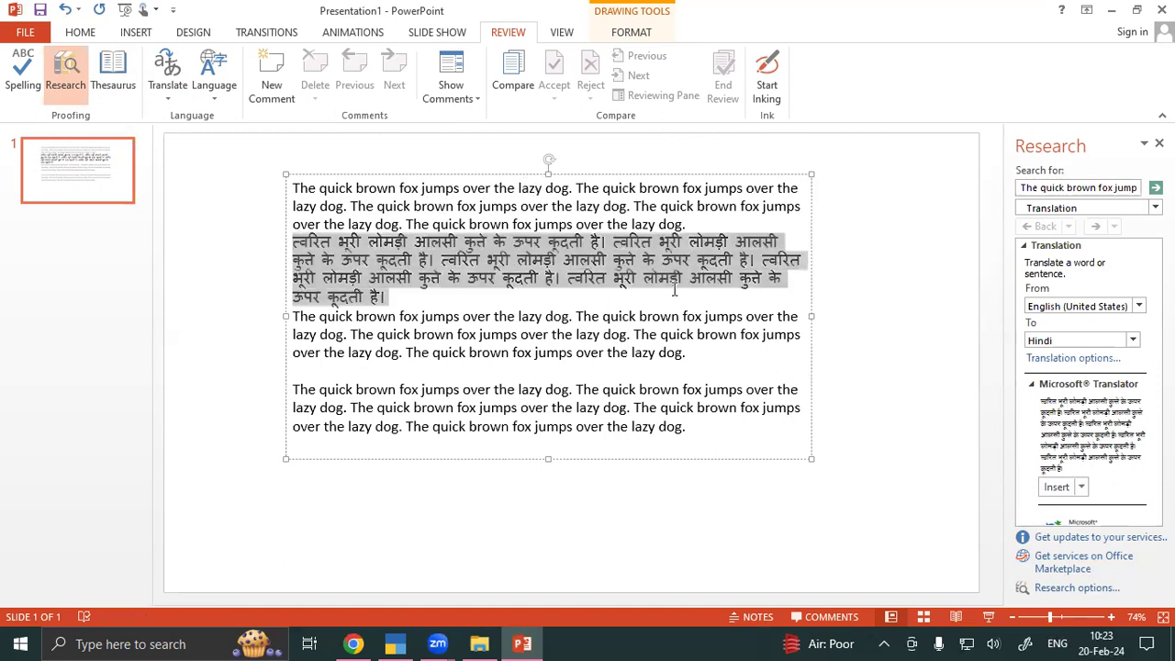
# Browse the proofing languages available for the first paragraph without changing the language, and close the Research pane.
pyautogui.click(410, 224)
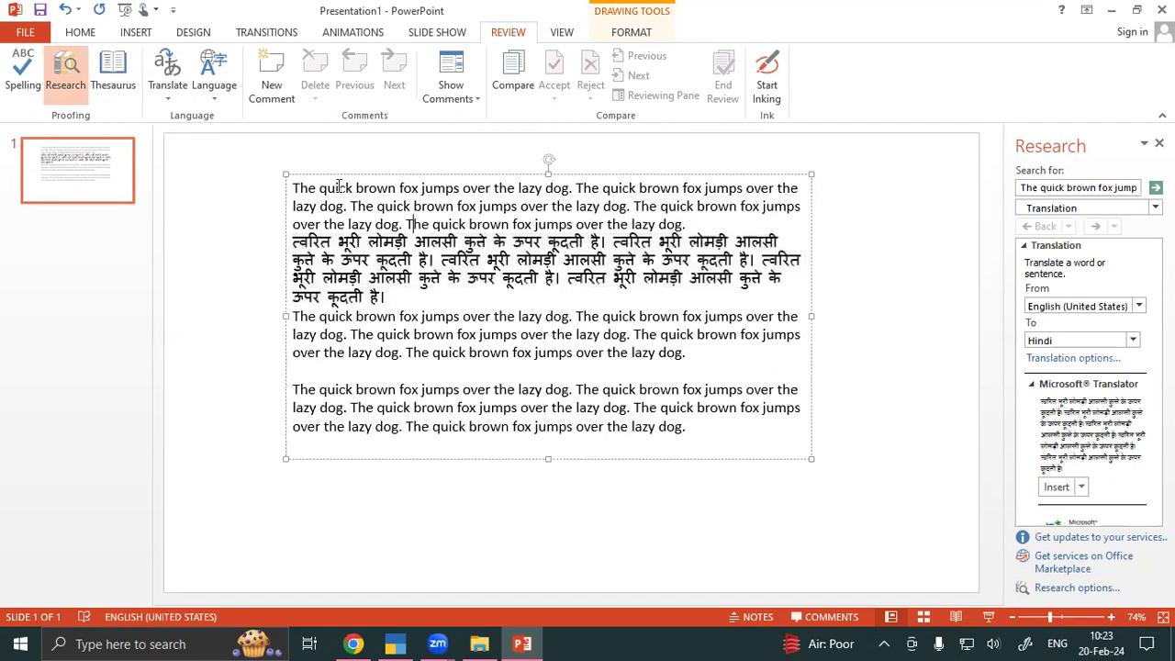
pyautogui.click(217, 94)
pyautogui.click(231, 117)
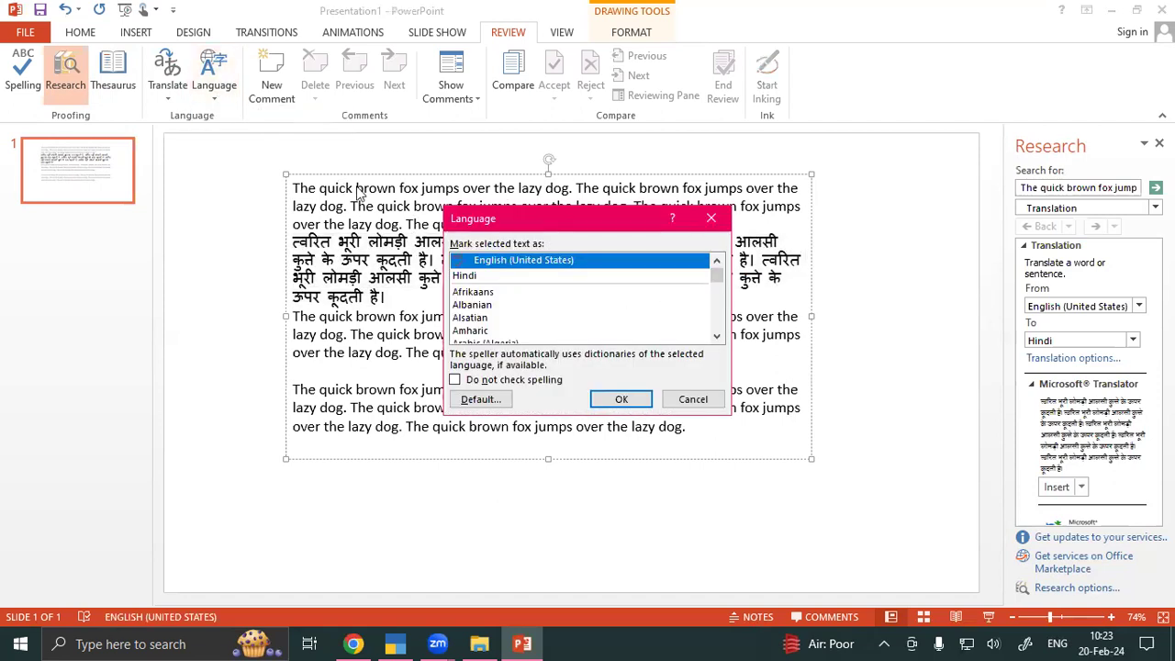
pyautogui.moveTo(506, 222); pyautogui.dragTo(424, 138)
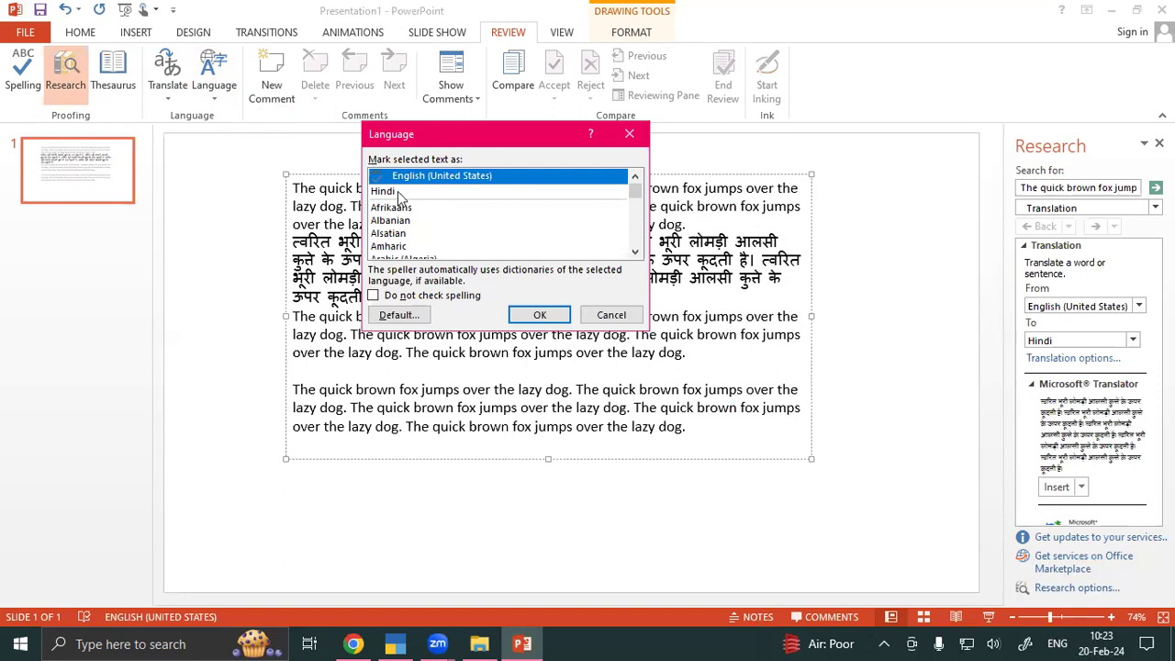
pyautogui.scroll(-13, 409, 211)
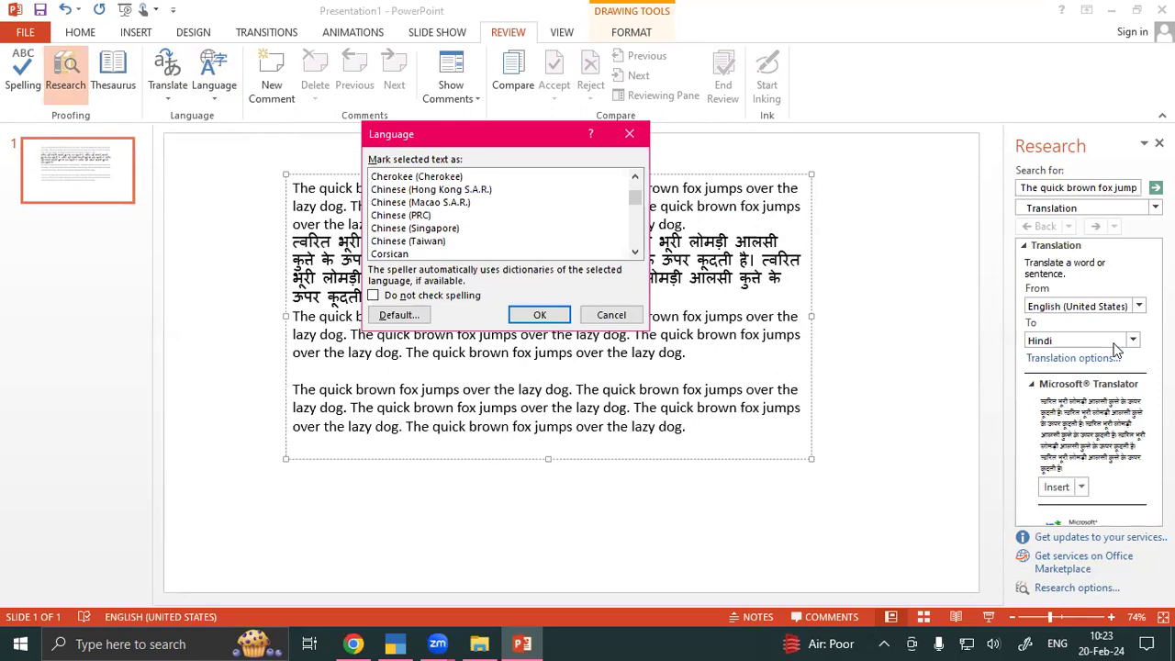
pyautogui.click(629, 134)
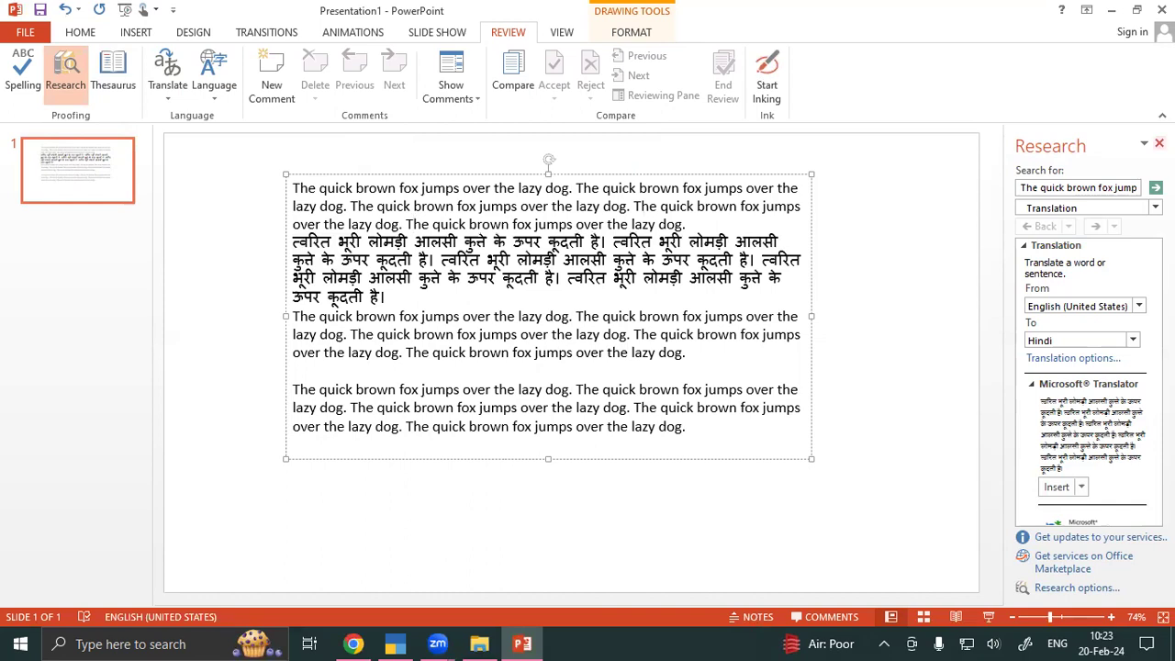
pyautogui.click(1158, 144)
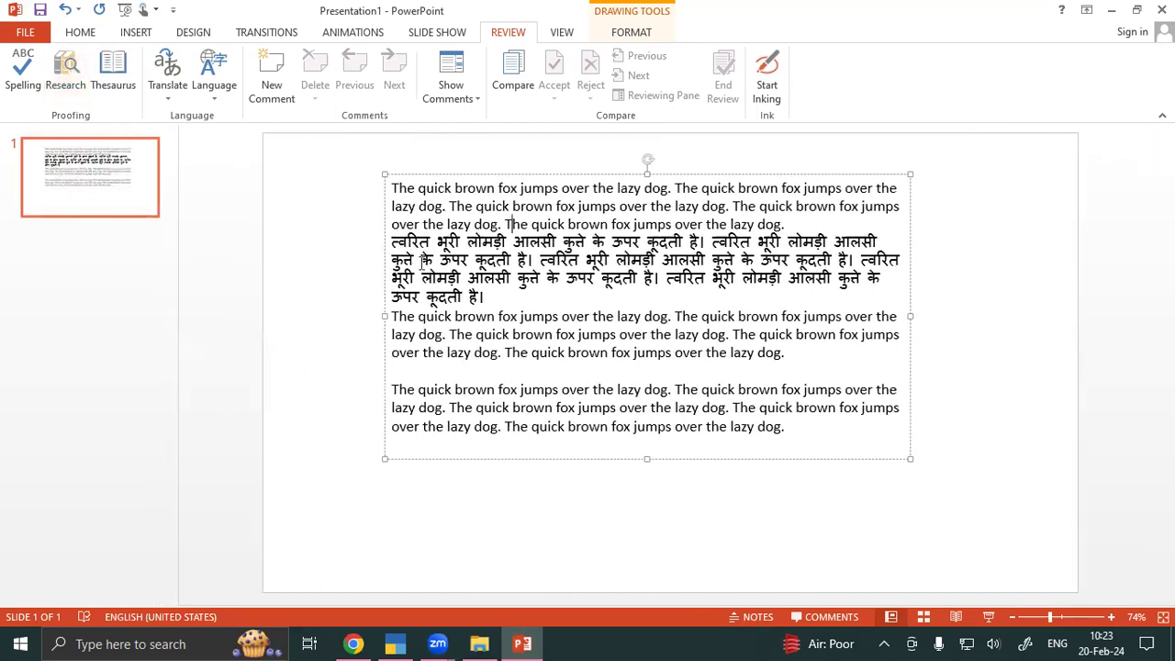
# Add the comment "ygsjmsysyhmuym" to the Hindi paragraph.
pyautogui.moveTo(392, 242); pyautogui.dragTo(498, 297)
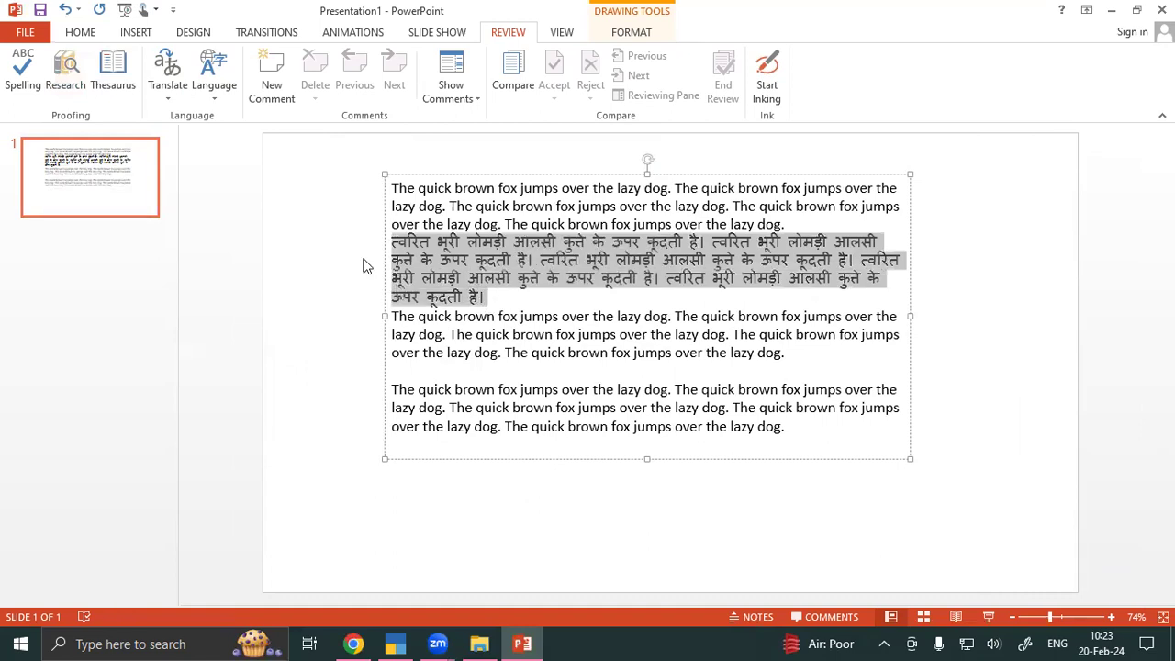
pyautogui.click(267, 69)
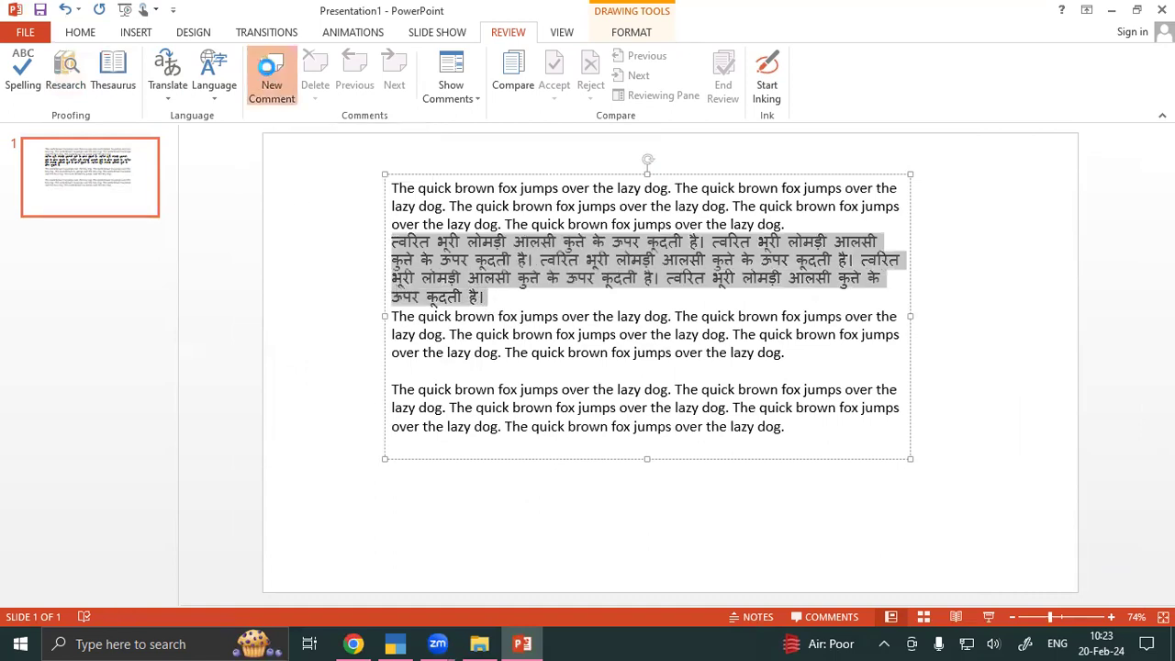
pyautogui.write('ygsjmsysyhmuym')
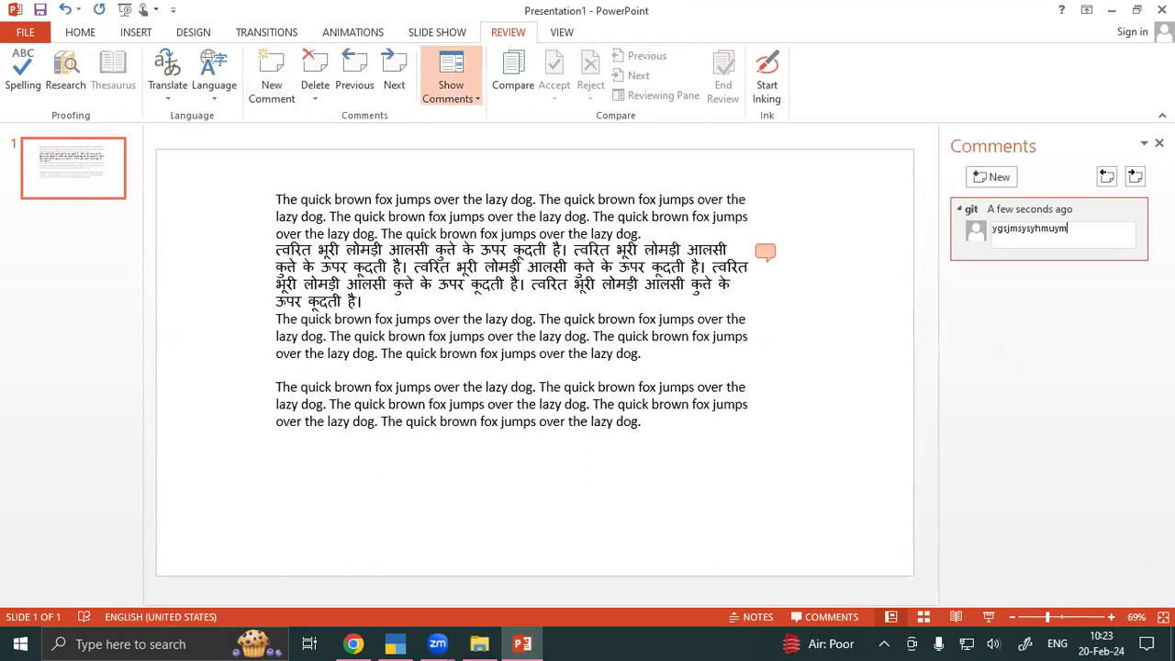
pyautogui.click(467, 297)
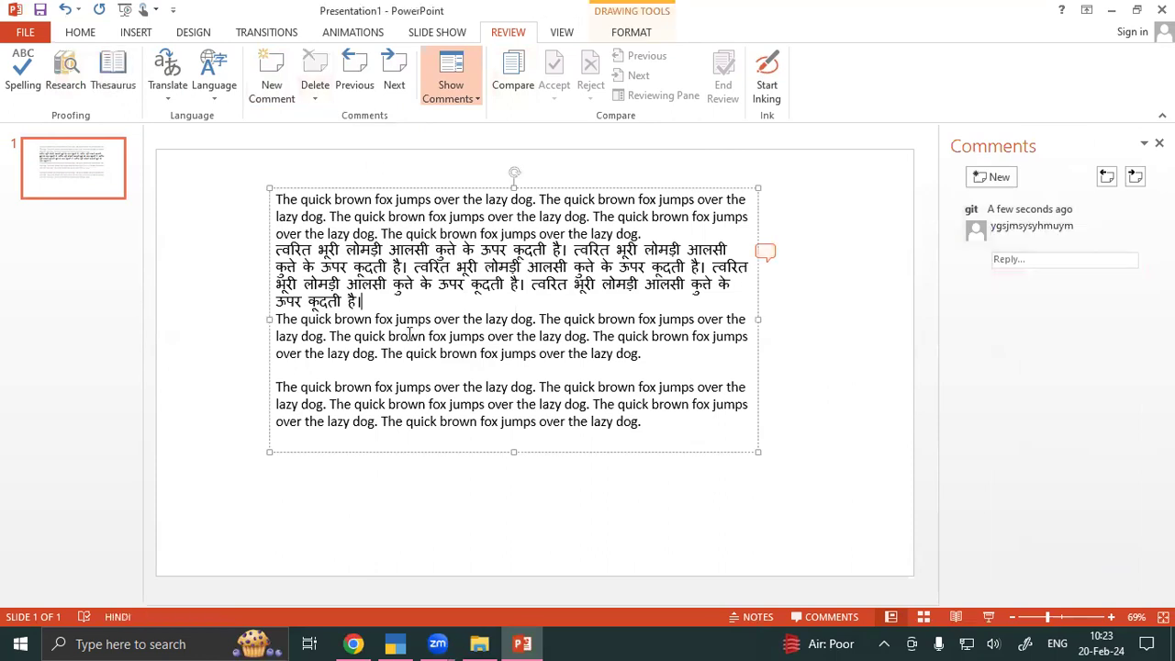
# Add the comment "hgdtehbte" to part of the English paragraph just below the Hindi text.
pyautogui.moveTo(276, 339); pyautogui.dragTo(317, 354)
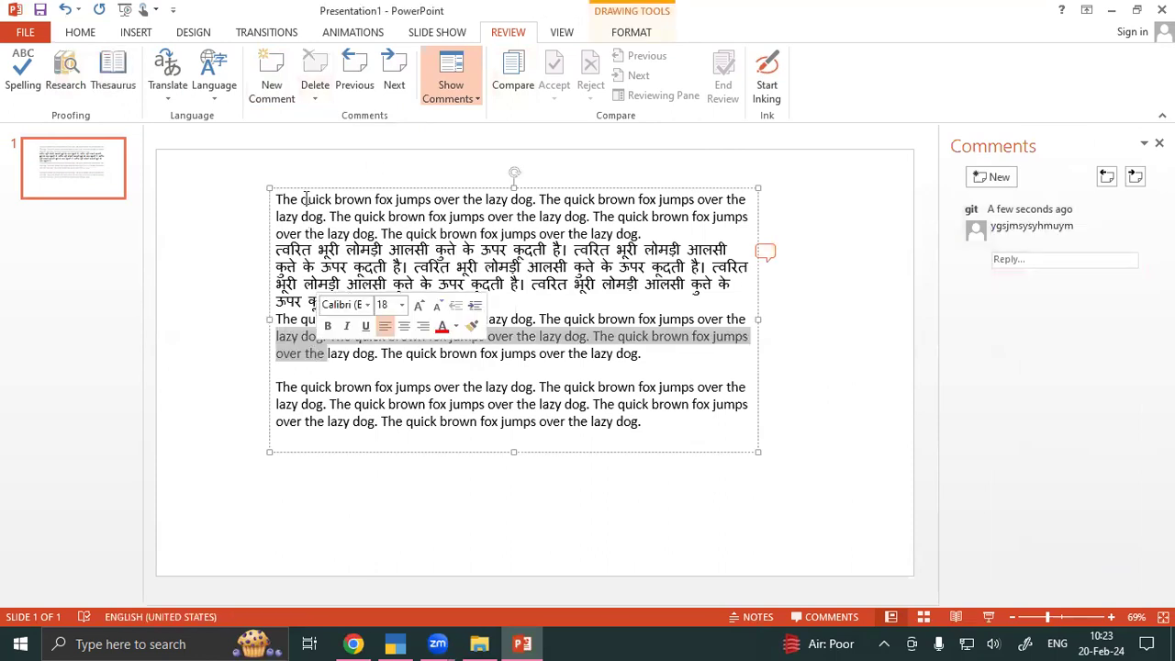
pyautogui.click(272, 73)
pyautogui.write('hgdtehbte')
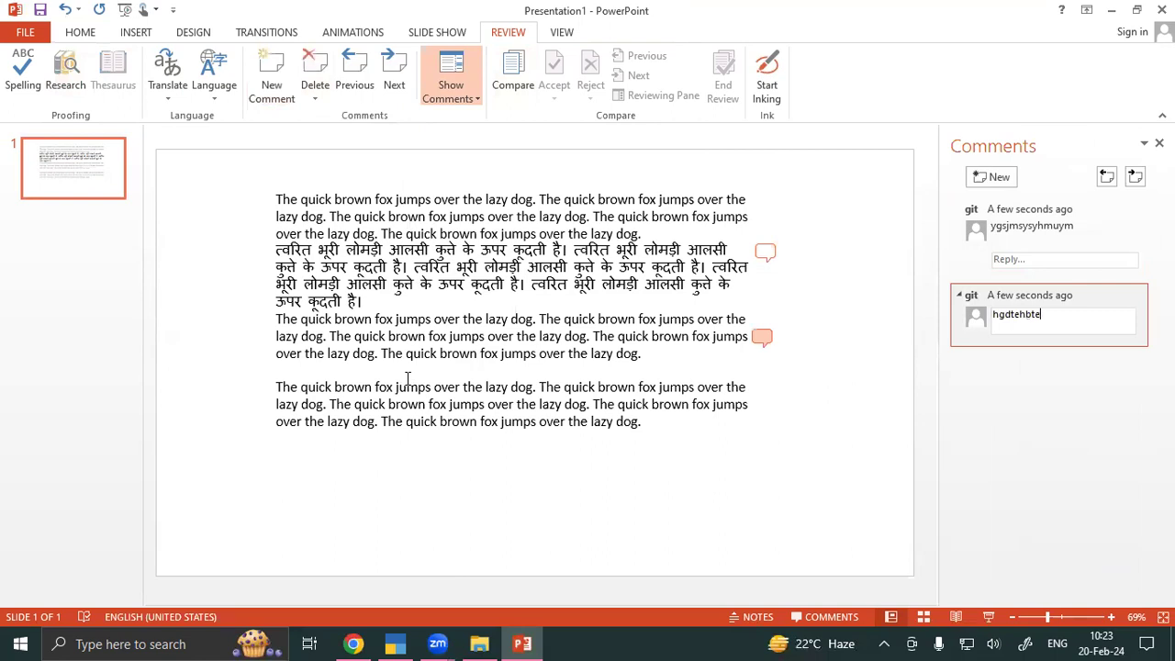
pyautogui.click(405, 377)
# Add the comment "gnfgnfn" to the start of the last paragraph.
pyautogui.moveTo(263, 384); pyautogui.dragTo(327, 404)
pyautogui.click(270, 83)
pyautogui.write('gnfgnfn')
pyautogui.click(468, 387)
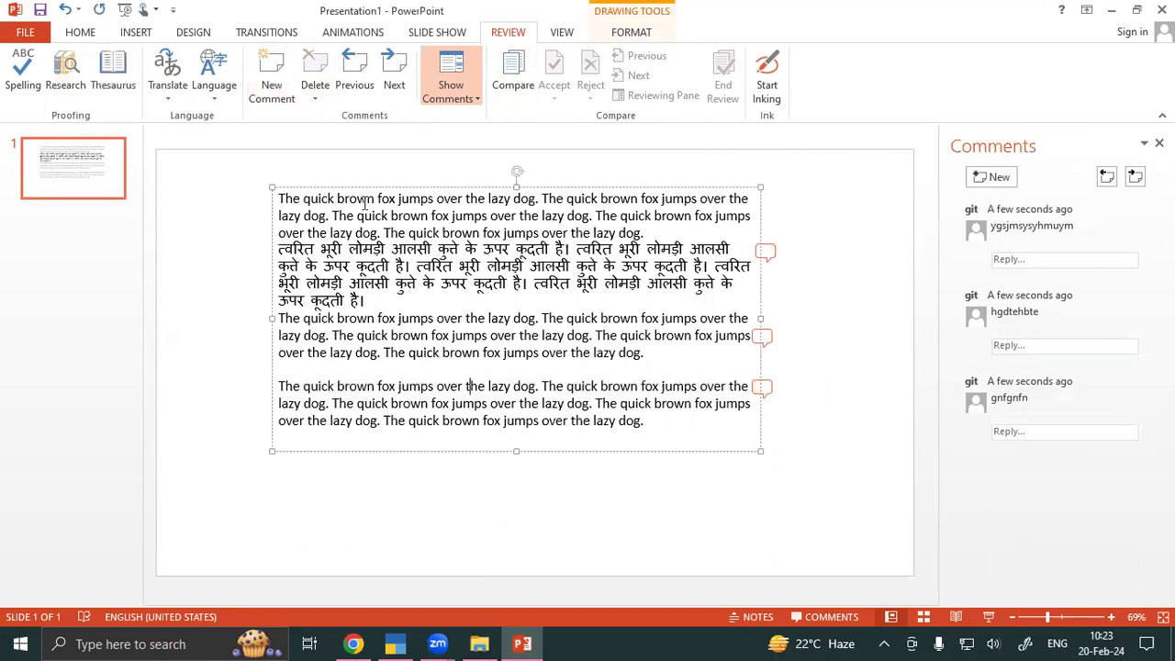
# Step forward and back through the slide's comments and view the comment deletion options without deleting any.
pyautogui.click(393, 71)
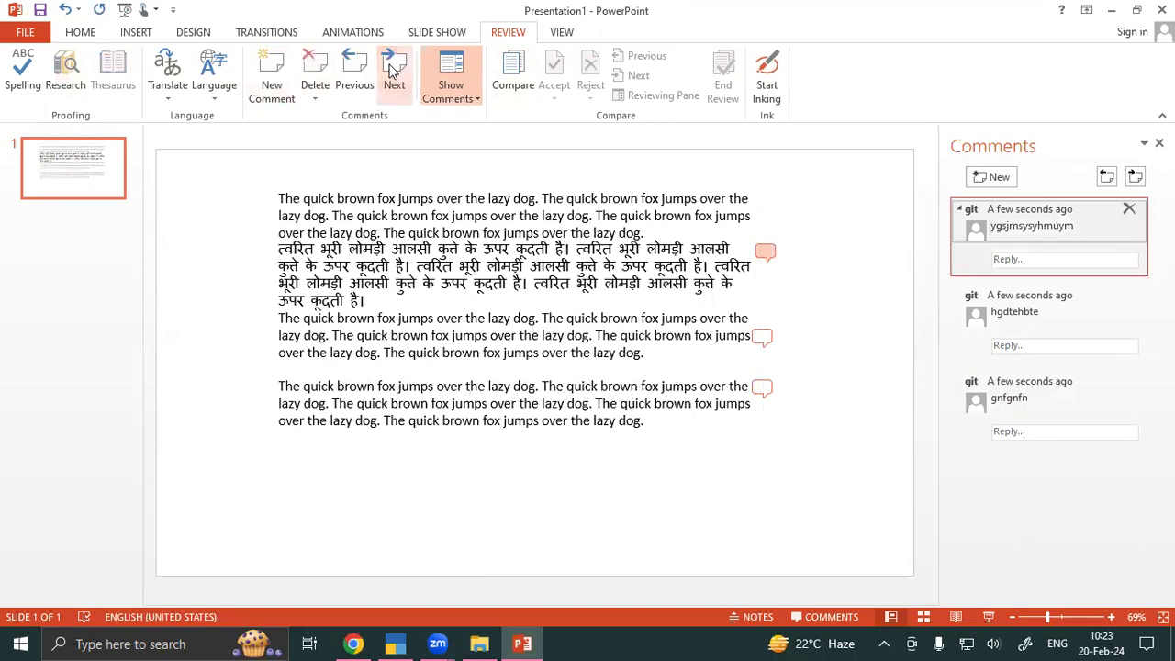
pyautogui.click(393, 71)
pyautogui.click(393, 71)
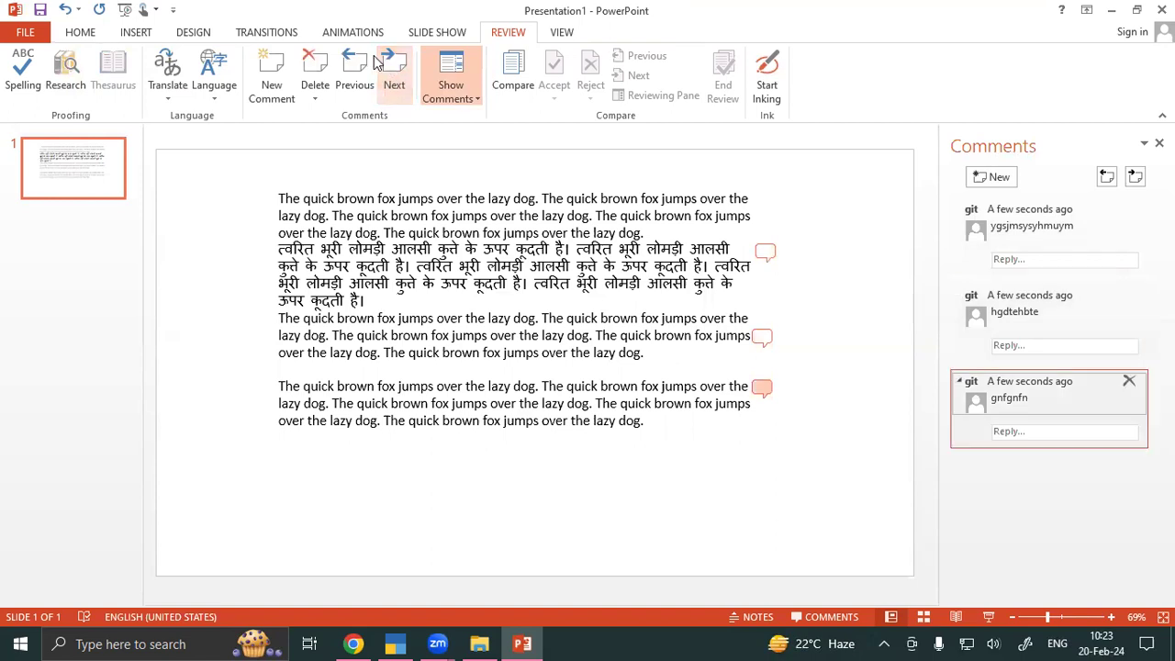
pyautogui.click(367, 62)
pyautogui.click(367, 61)
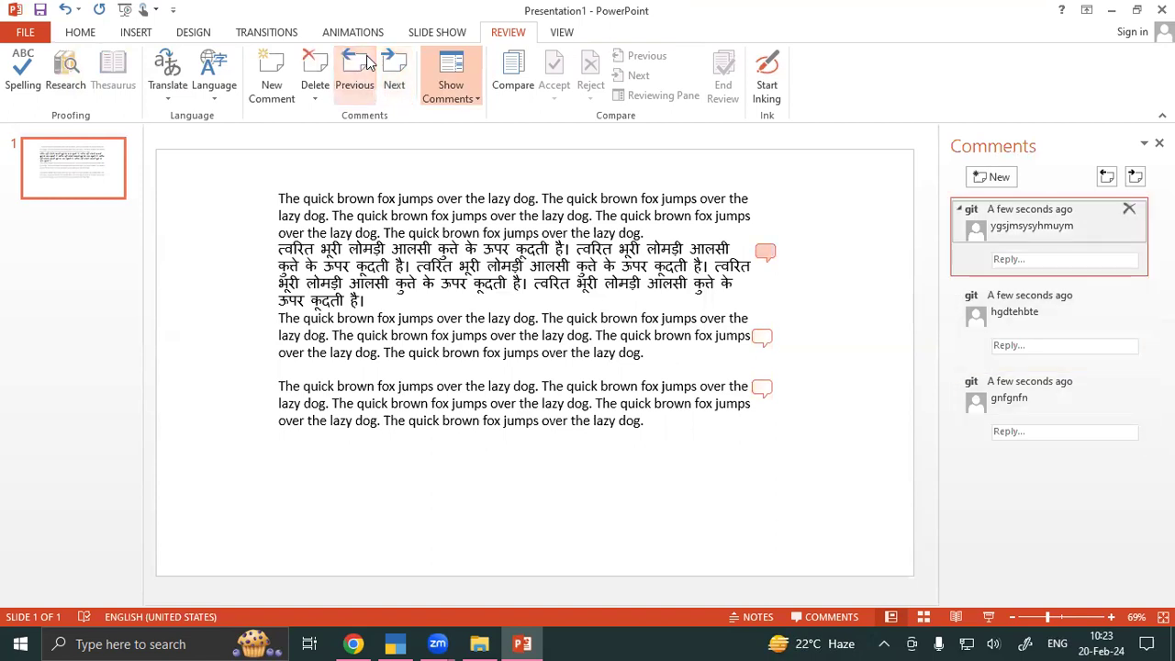
pyautogui.click(317, 92)
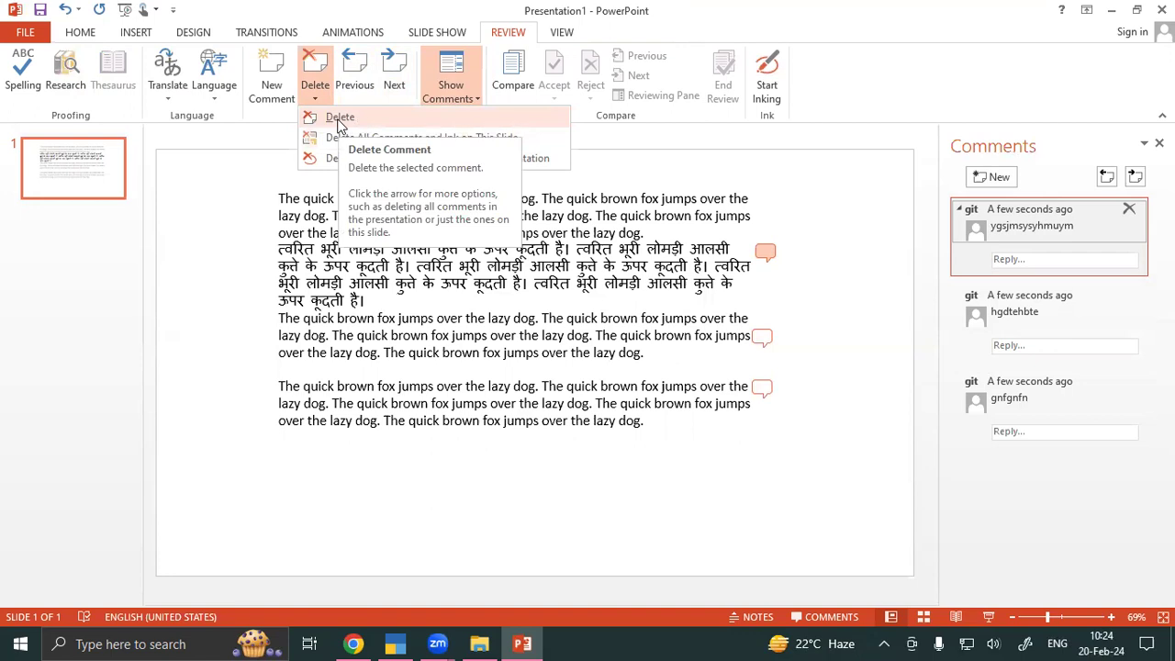
pyautogui.click(356, 325)
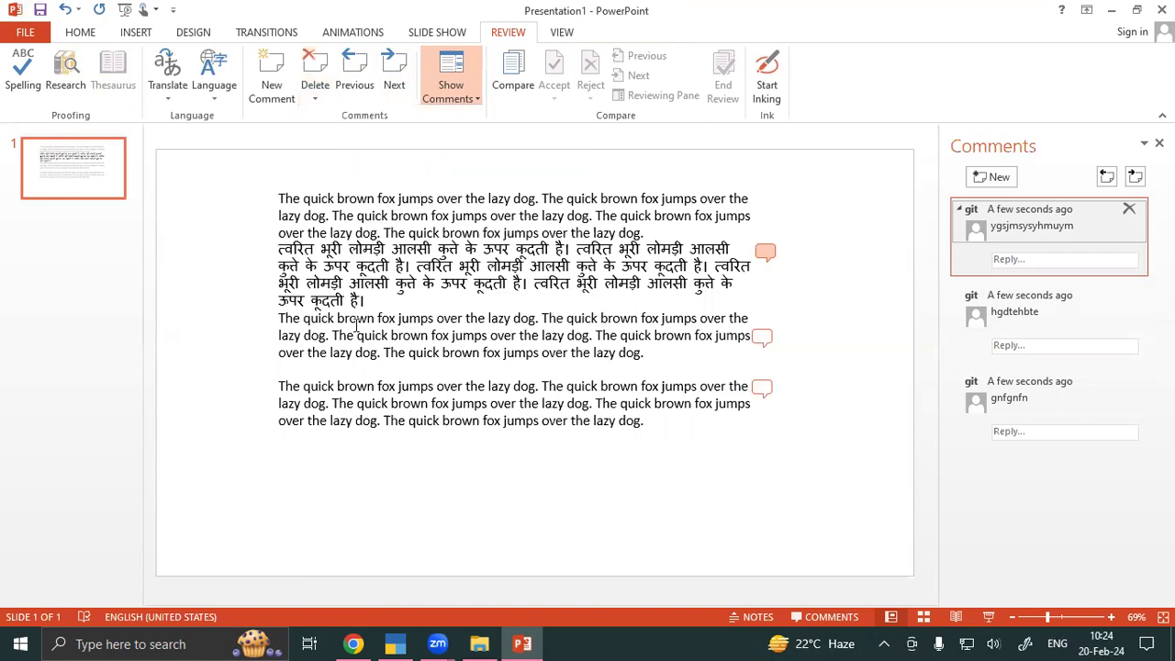
pyautogui.moveTo(284, 199); pyautogui.dragTo(688, 429)
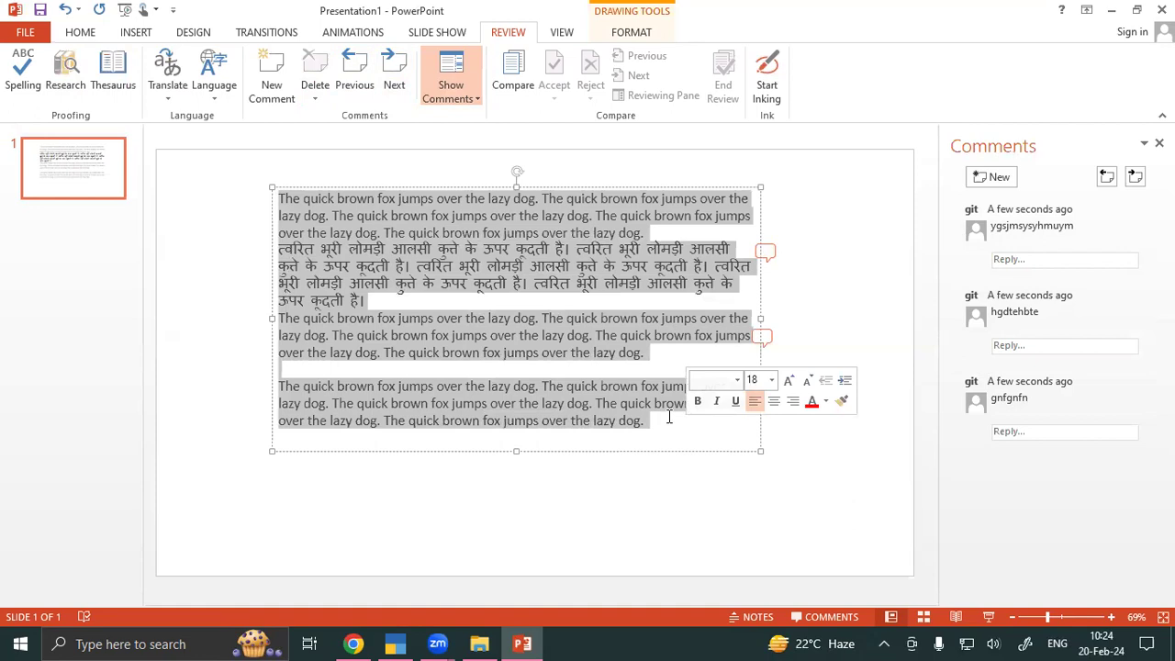
pyautogui.click(431, 298)
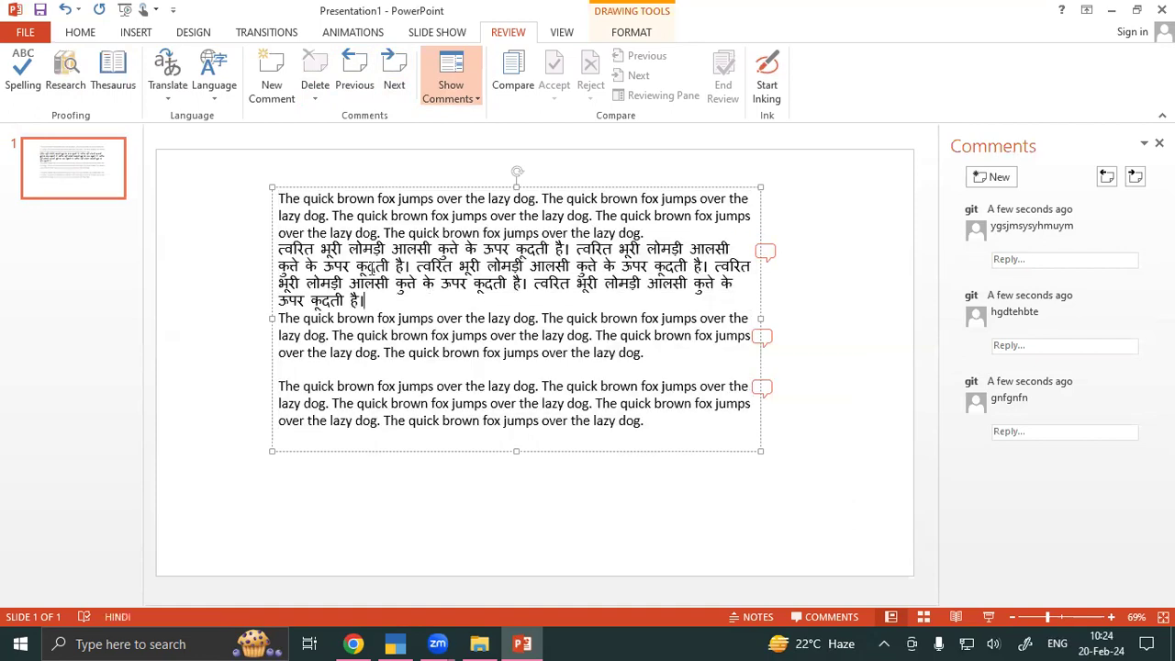
pyautogui.click(292, 201)
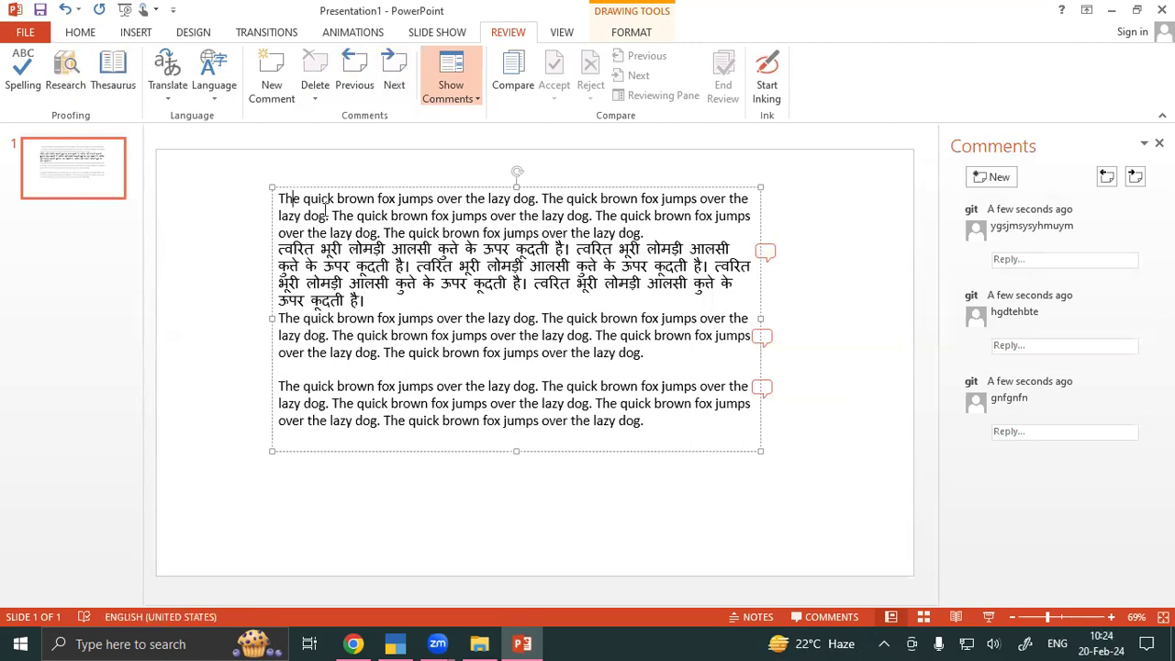
# Add an extra "e" to the first word of the first paragraph so it reads "Thee".
pyautogui.write('e')
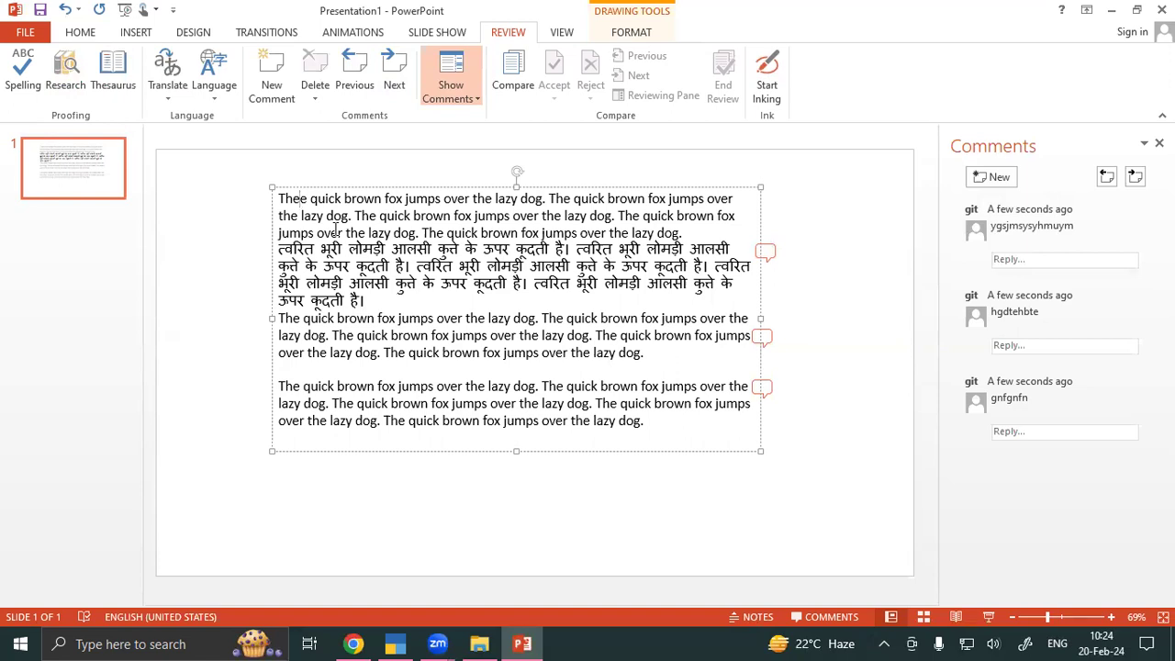
pyautogui.press('BackSpace')
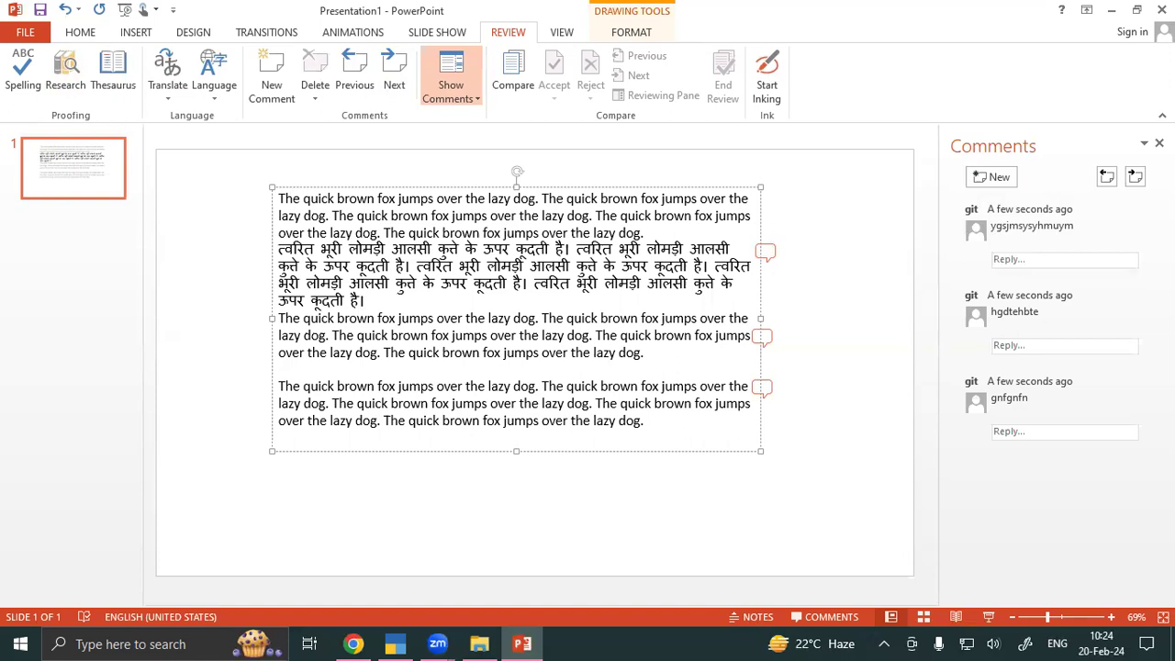
pyautogui.write('e')
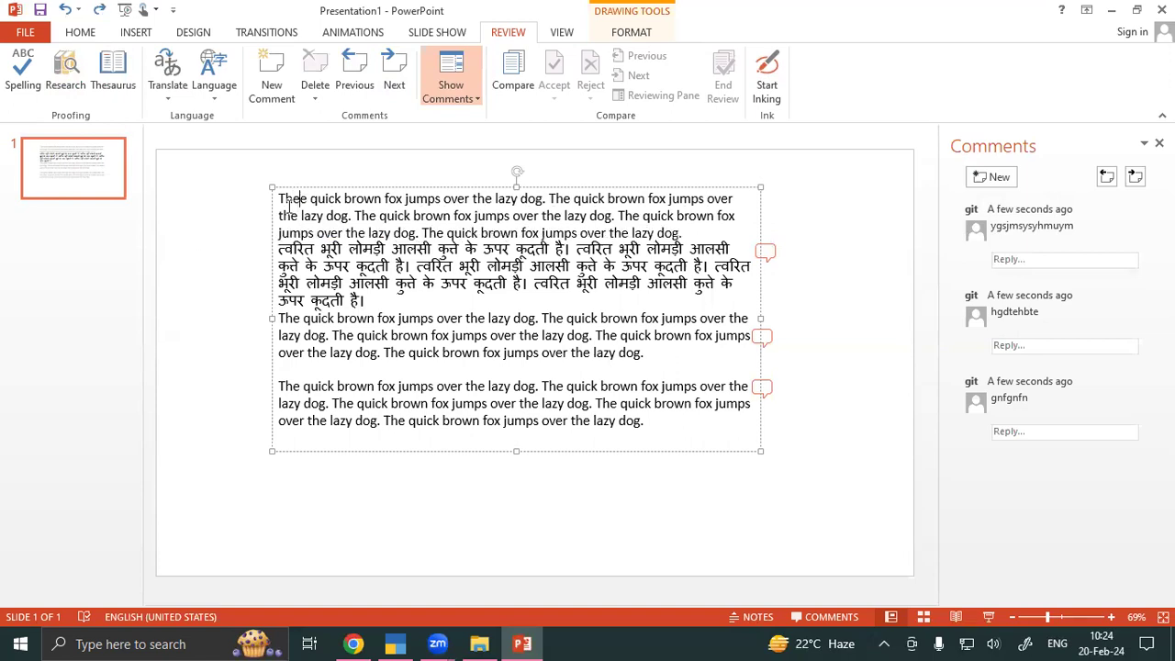
# Add the comment "thee" to the whole first English paragraph.
pyautogui.moveTo(279, 197); pyautogui.dragTo(349, 217)
pyautogui.moveTo(478, 223); pyautogui.dragTo(684, 235)
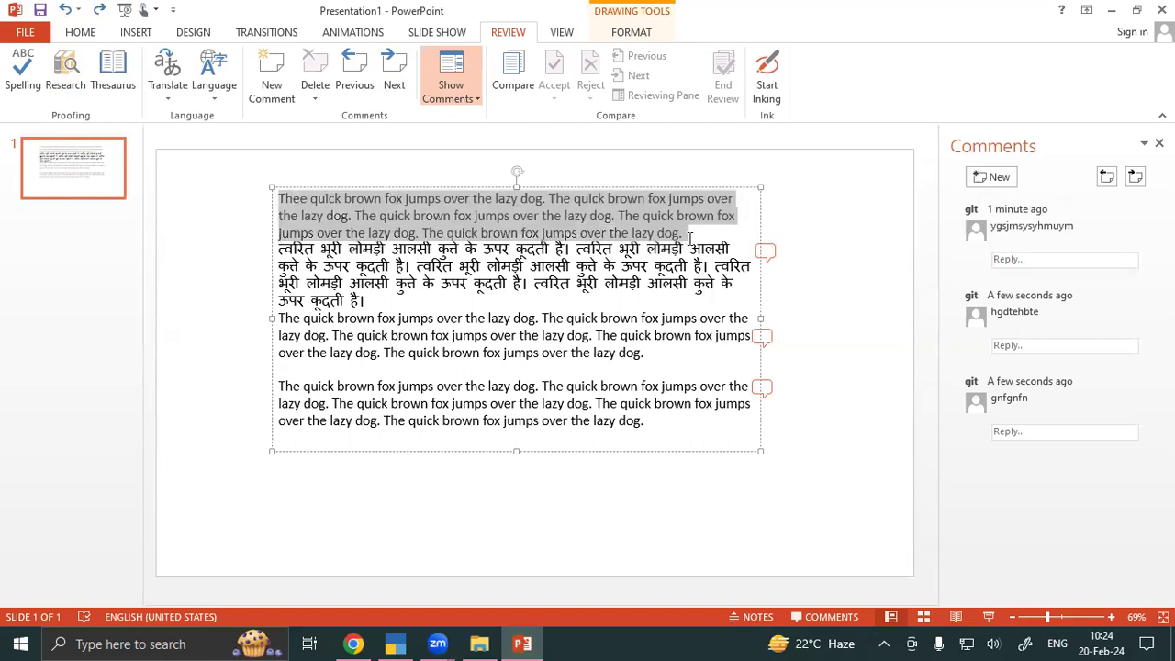
pyautogui.click(282, 85)
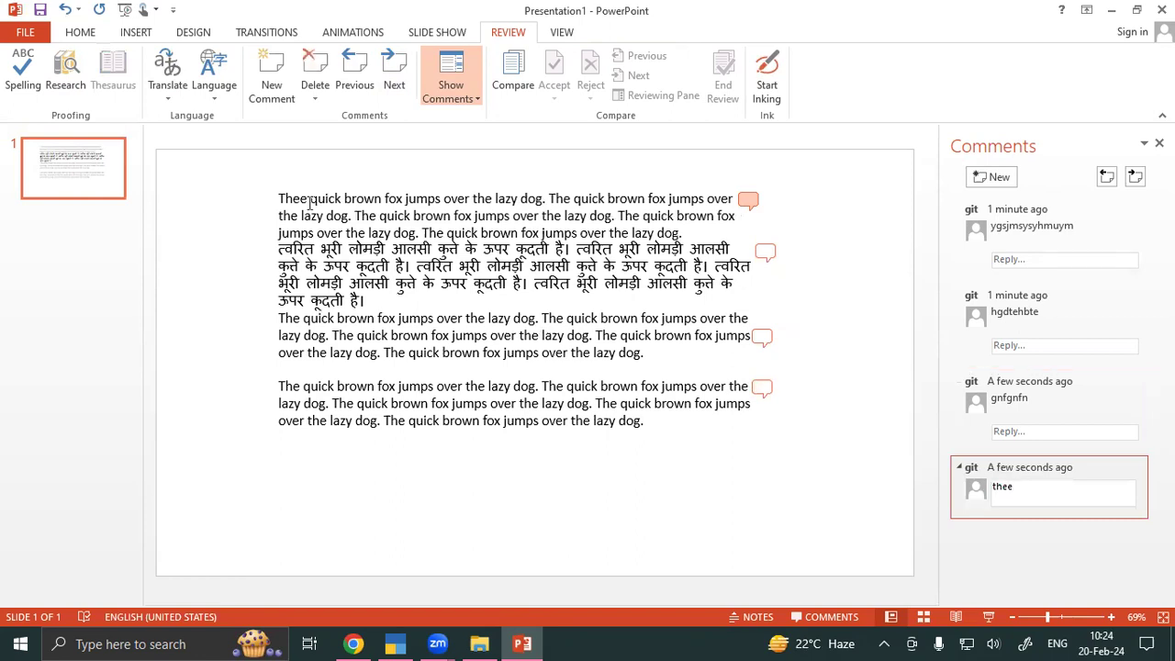
# Correct the first paragraph's opening word to "The", and change it back to "Thee".
pyautogui.click(307, 198)
pyautogui.press('BackSpace')
pyautogui.click(385, 249)
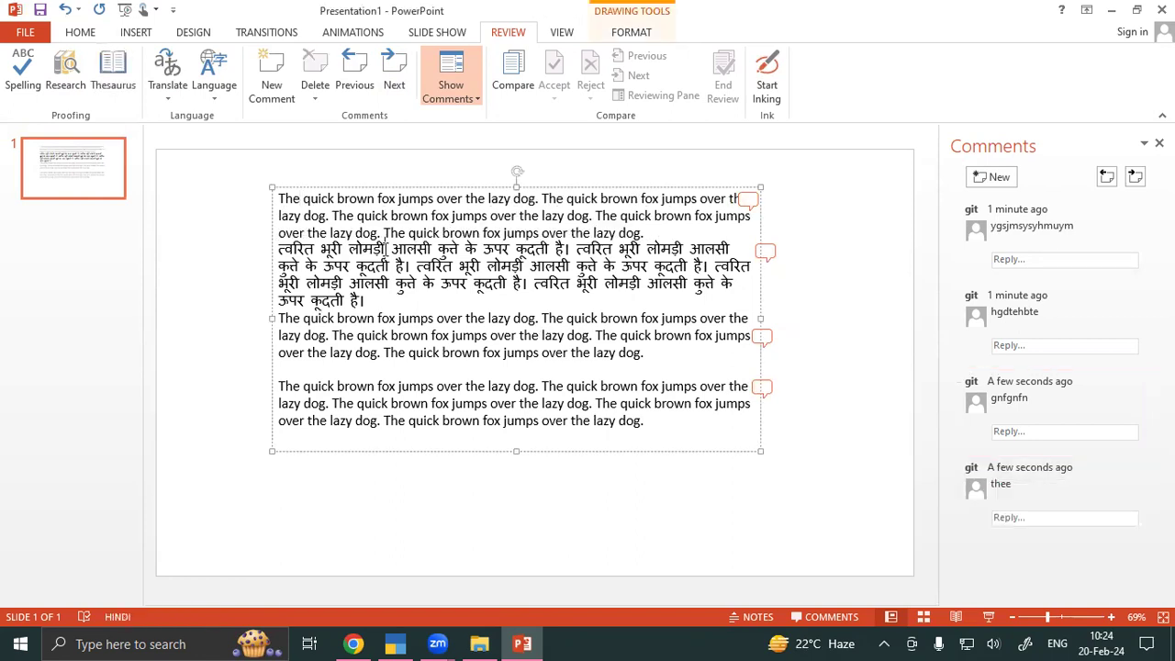
pyautogui.click(306, 200)
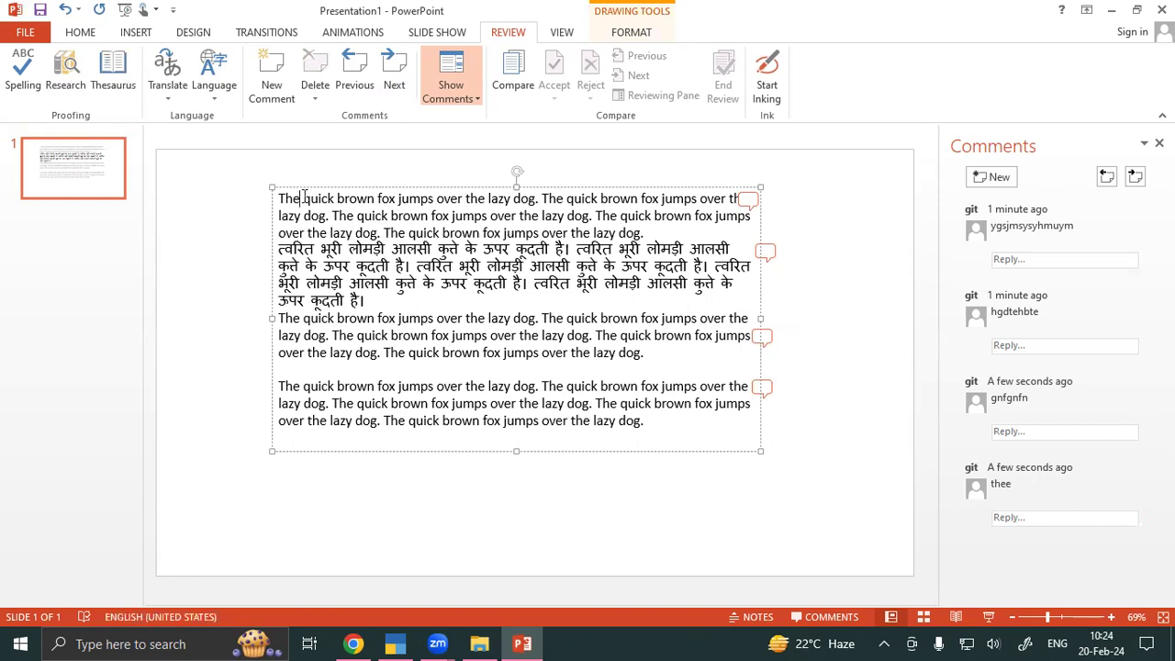
pyautogui.write('e')
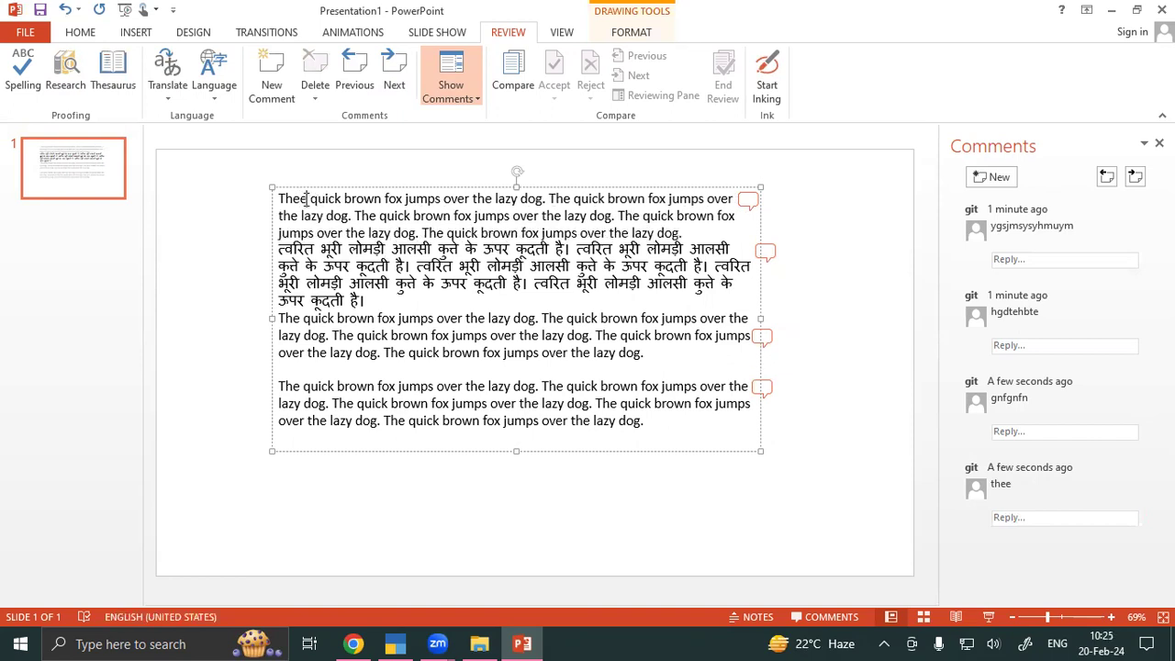
# Edit the text of the first paragraph's comment to "the".
pyautogui.click(749, 199)
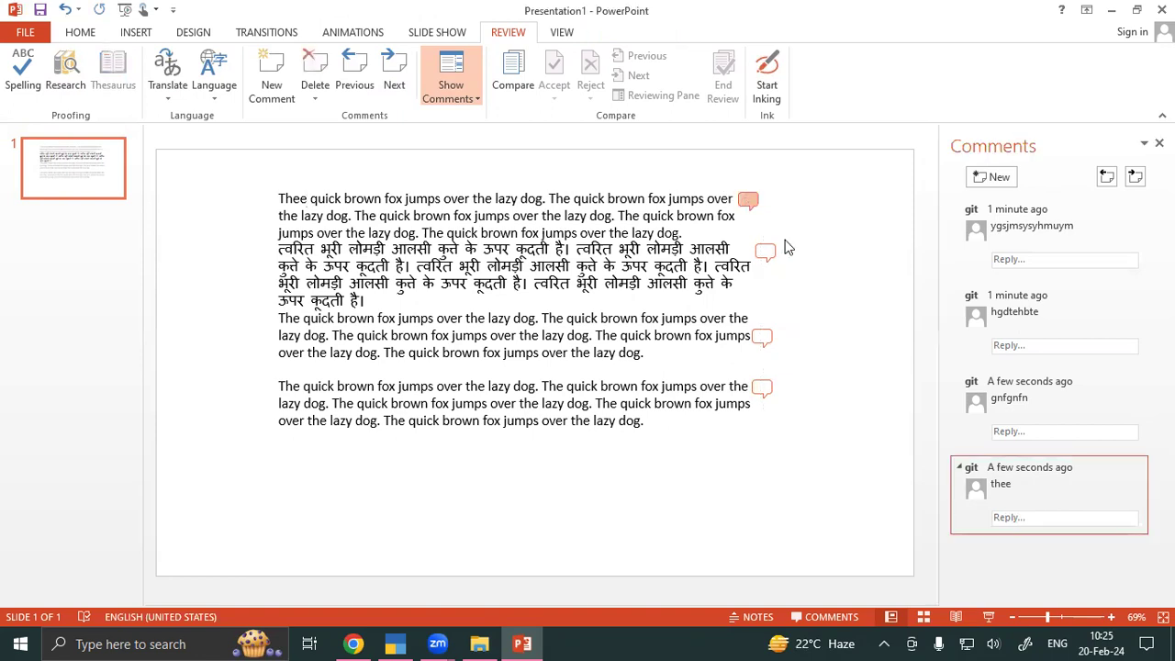
pyautogui.click(1014, 486)
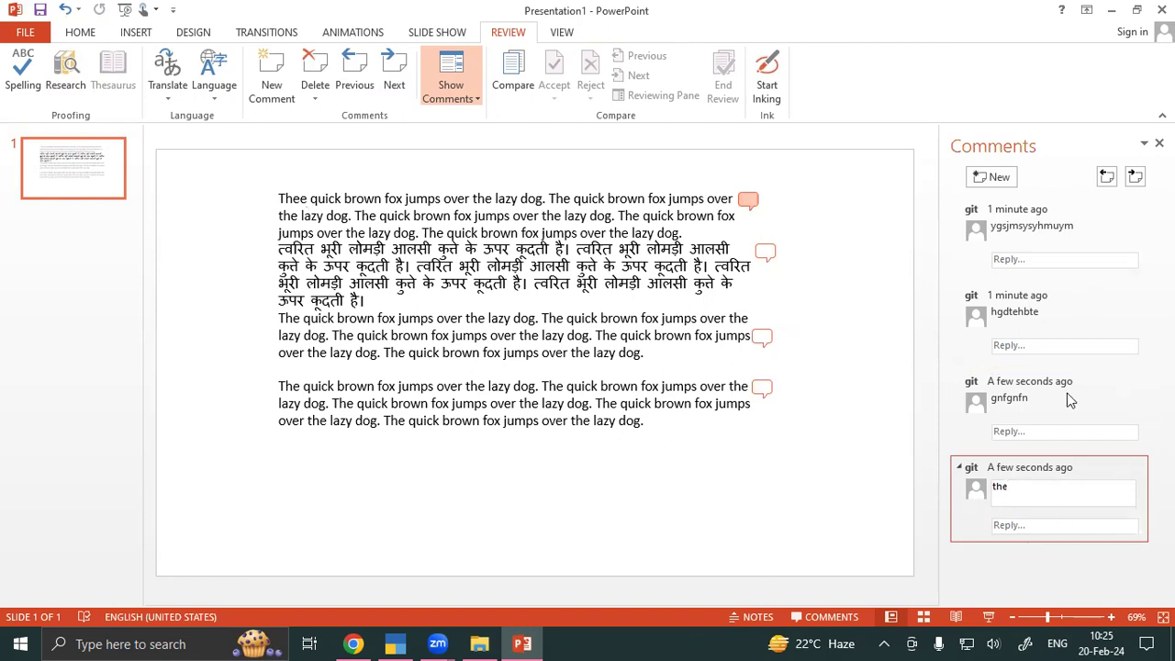
pyautogui.click(862, 263)
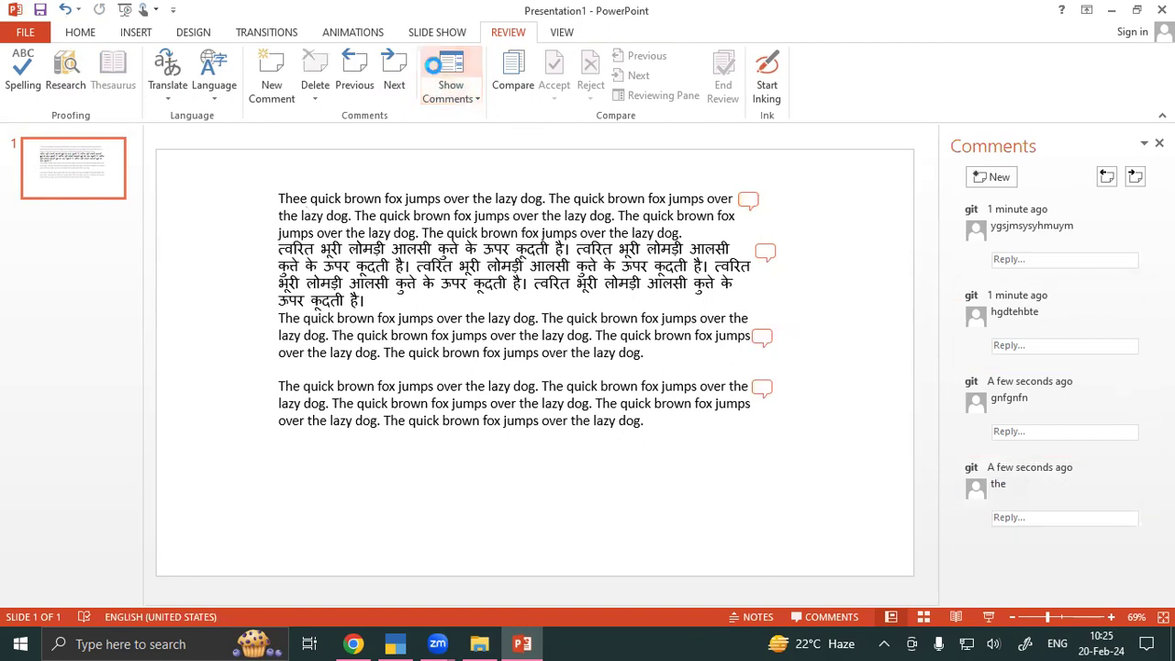
# Toggle the Comments pane off and on several times, finishing with it hidden and the comment markers shown.
pyautogui.click(439, 71)
pyautogui.click(439, 71)
pyautogui.click(445, 66)
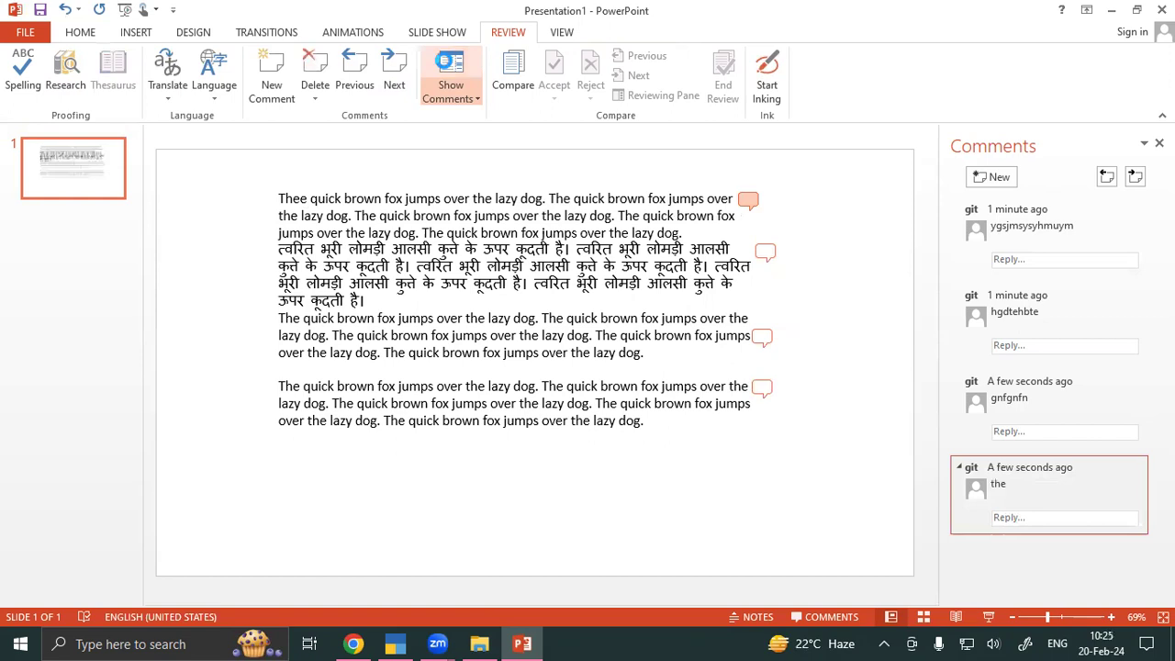
pyautogui.click(444, 66)
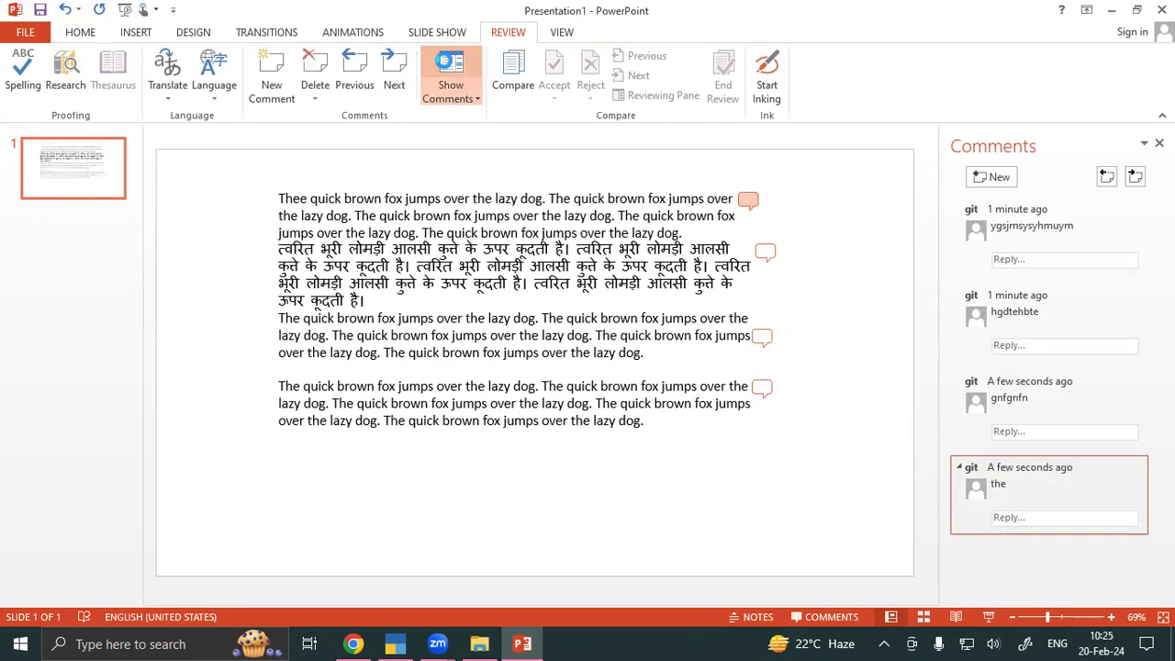
pyautogui.click(445, 66)
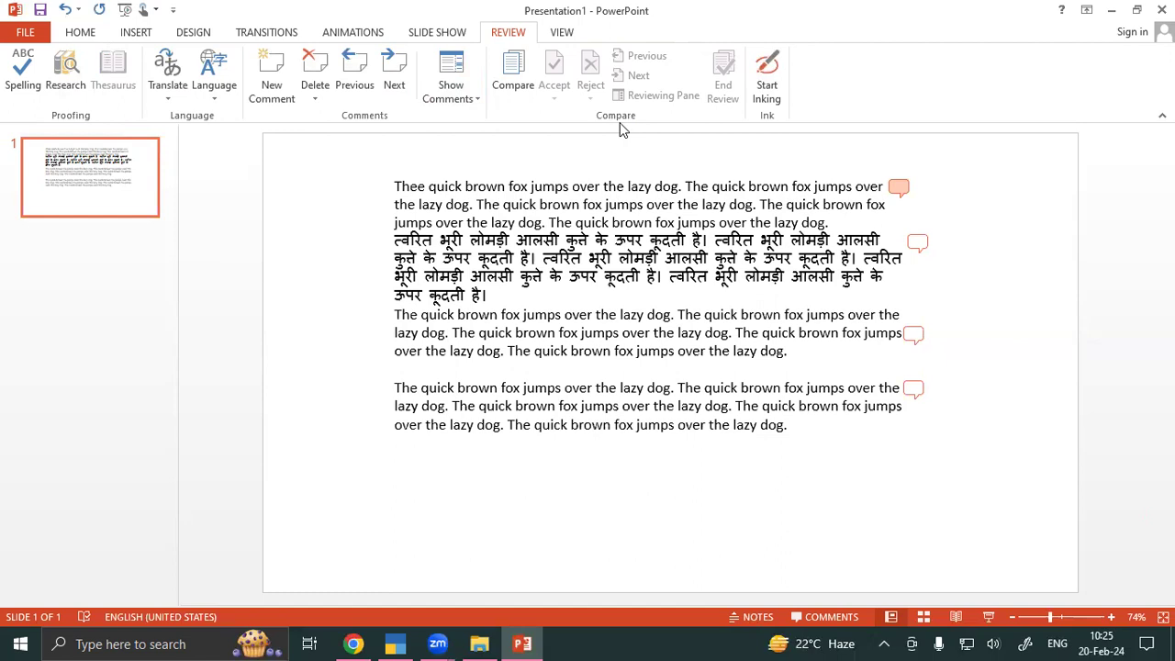
# Compare the current presentation with the file "Presentation1 vv" from Documents and merge it for review.
pyautogui.click(536, 85)
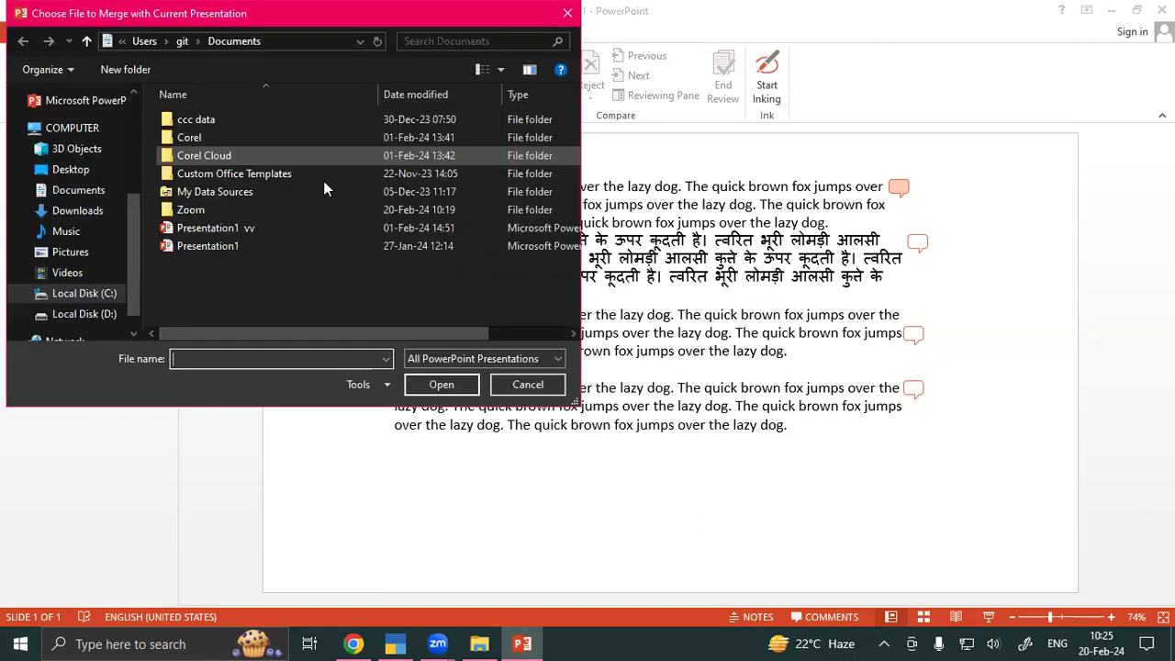
pyautogui.click(242, 229)
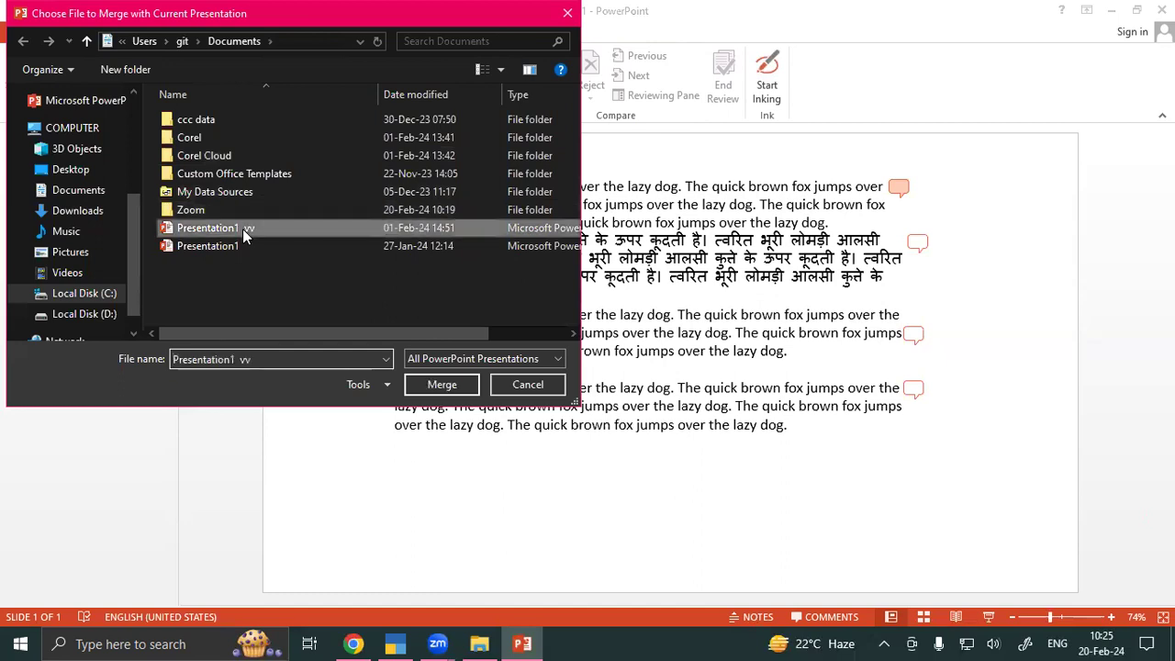
pyautogui.click(423, 390)
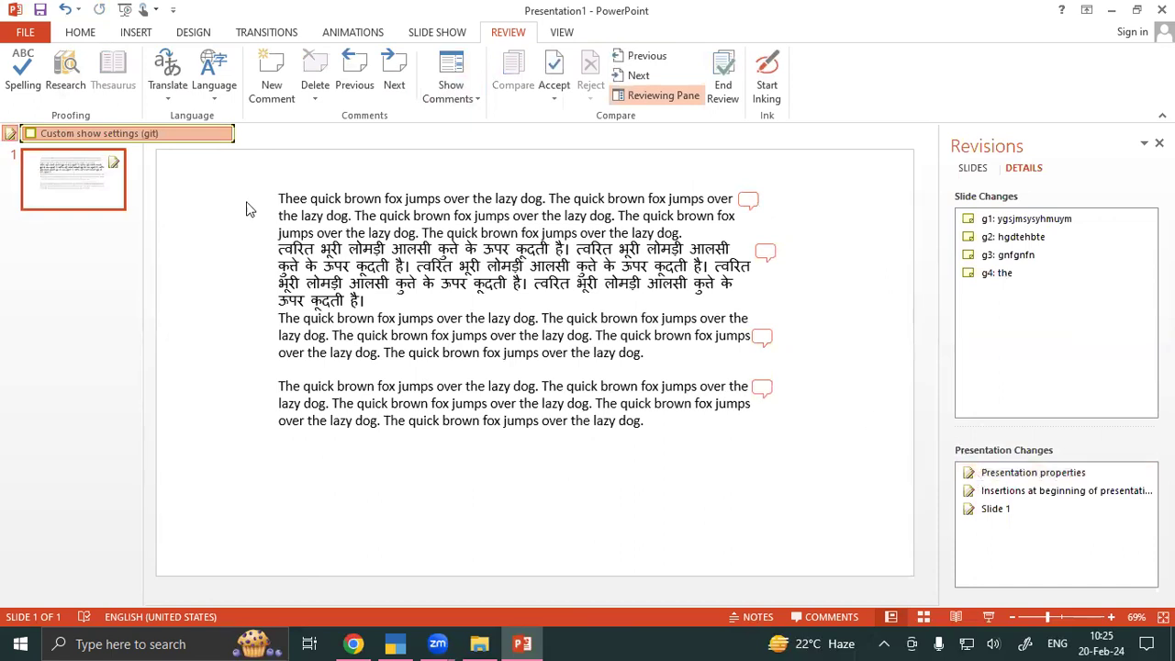
# Apply the custom show settings change and all slides inserted at the beginning of the presentation.
pyautogui.click(30, 134)
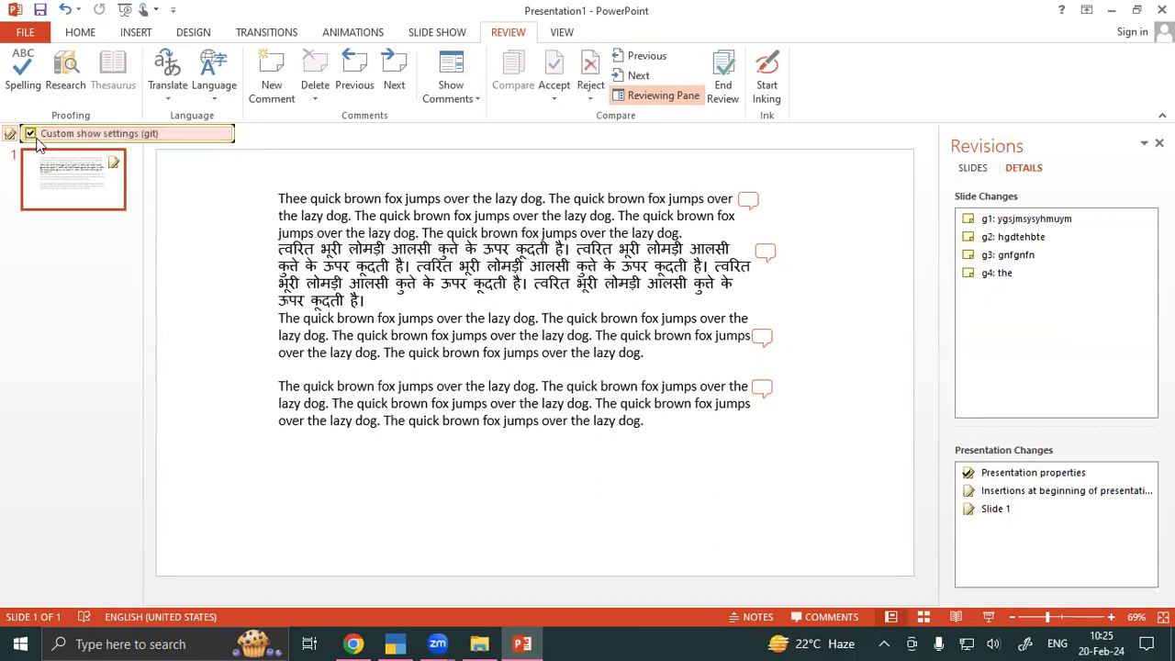
pyautogui.click(116, 164)
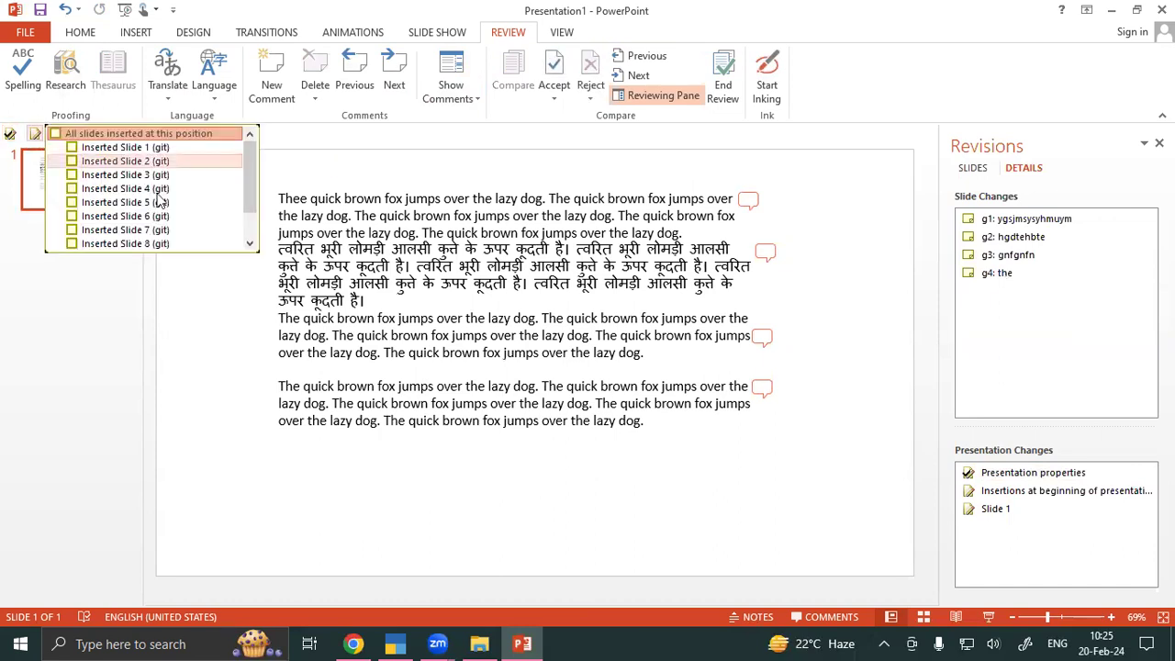
pyautogui.click(55, 134)
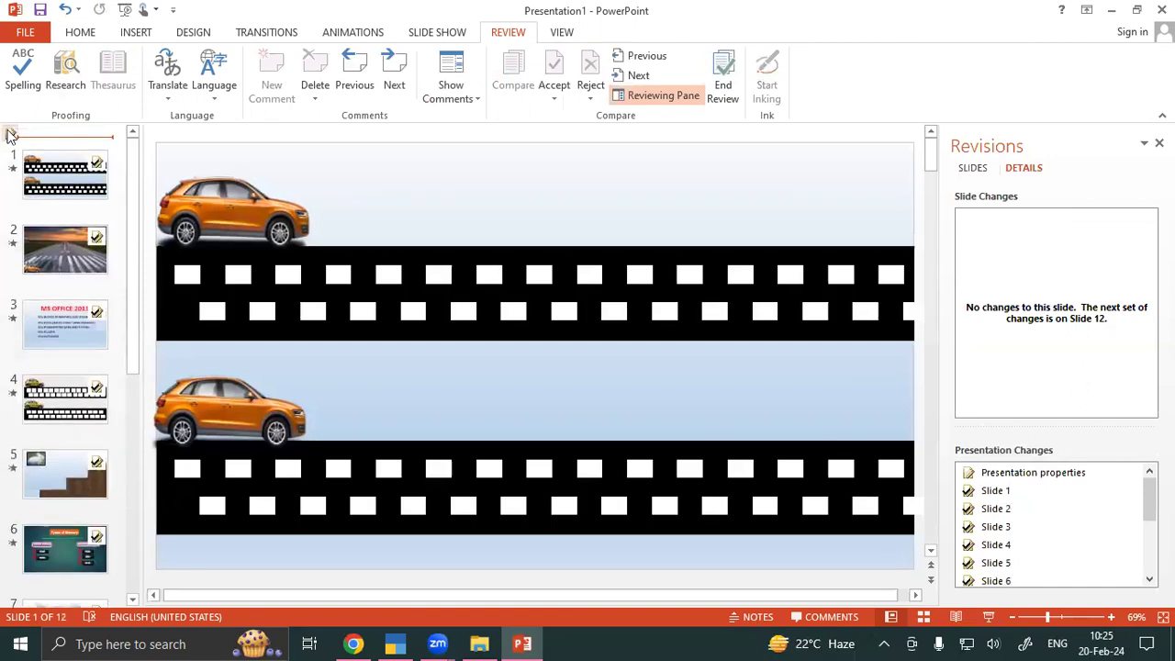
# Switch the custom show settings change on and off again in the merged presentation.
pyautogui.click(9, 134)
pyautogui.click(32, 134)
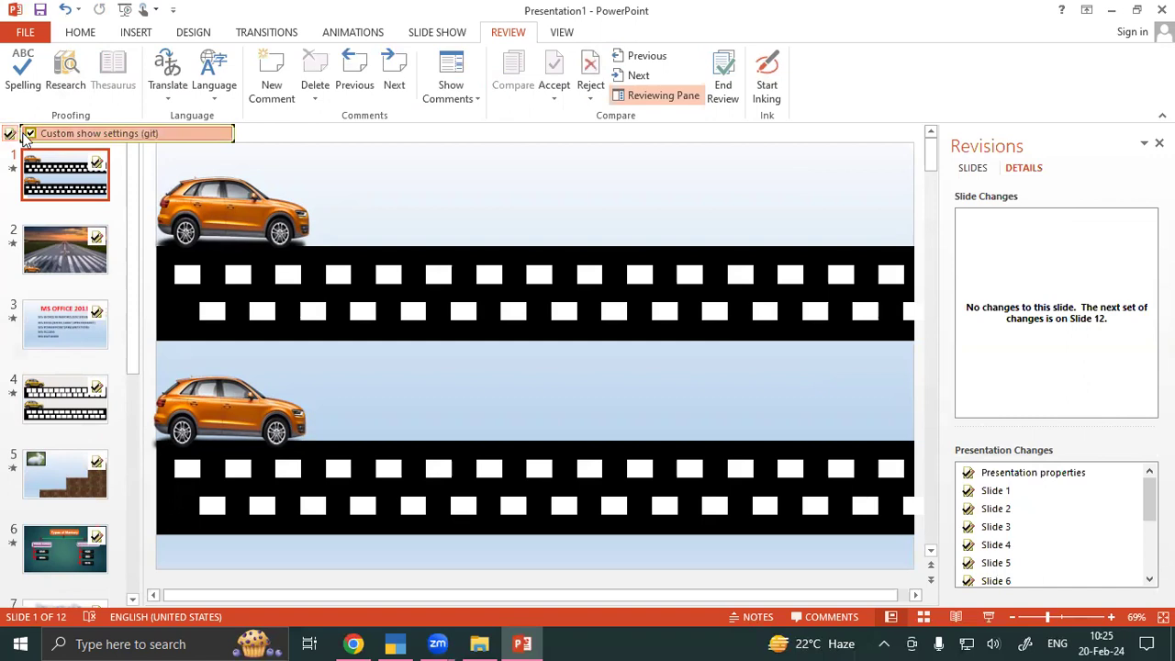
pyautogui.click(103, 210)
pyautogui.click(41, 138)
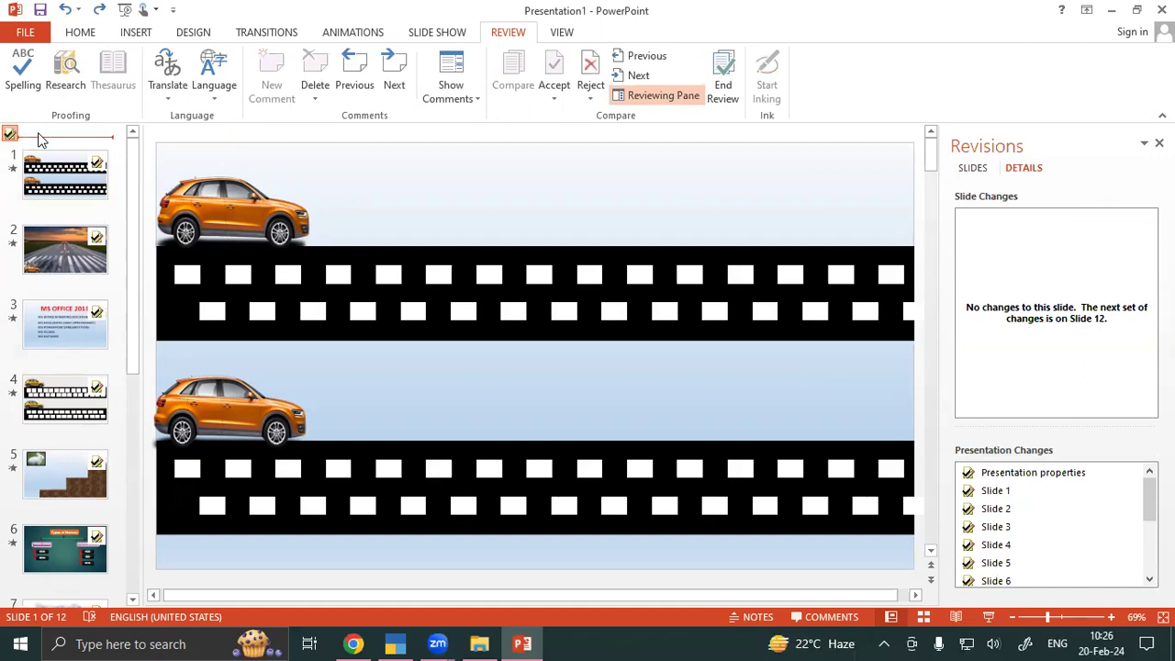
# Reject all changes to the presentation, and end the review.
pyautogui.click(590, 68)
pyautogui.click(594, 95)
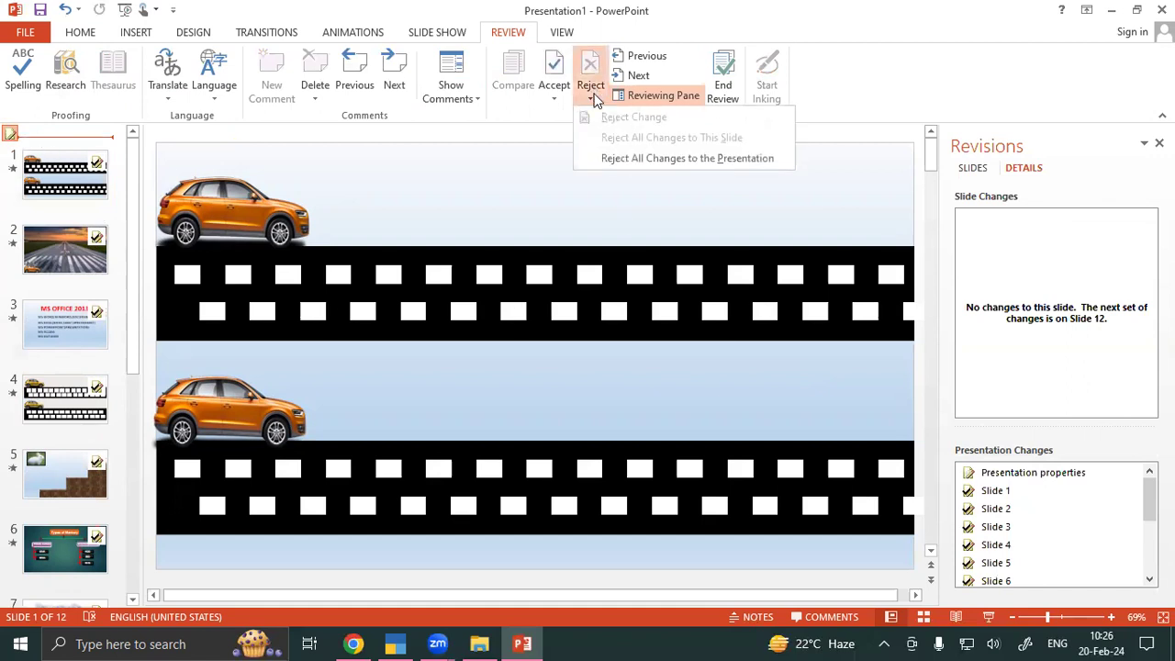
pyautogui.click(611, 156)
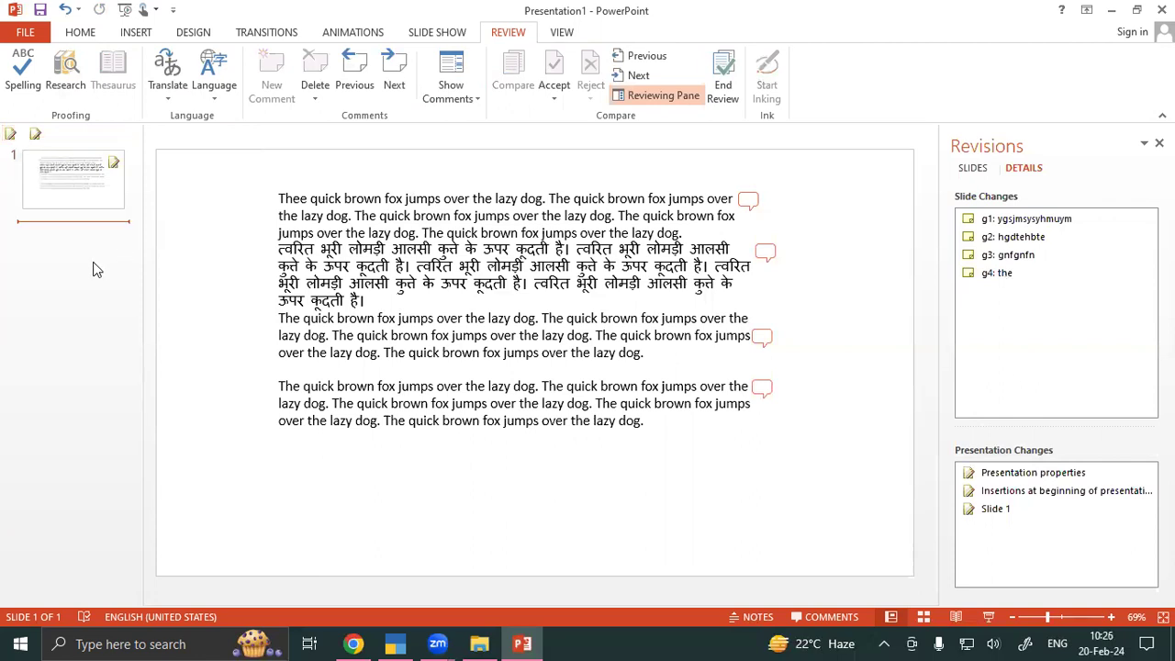
pyautogui.click(722, 82)
pyautogui.click(559, 370)
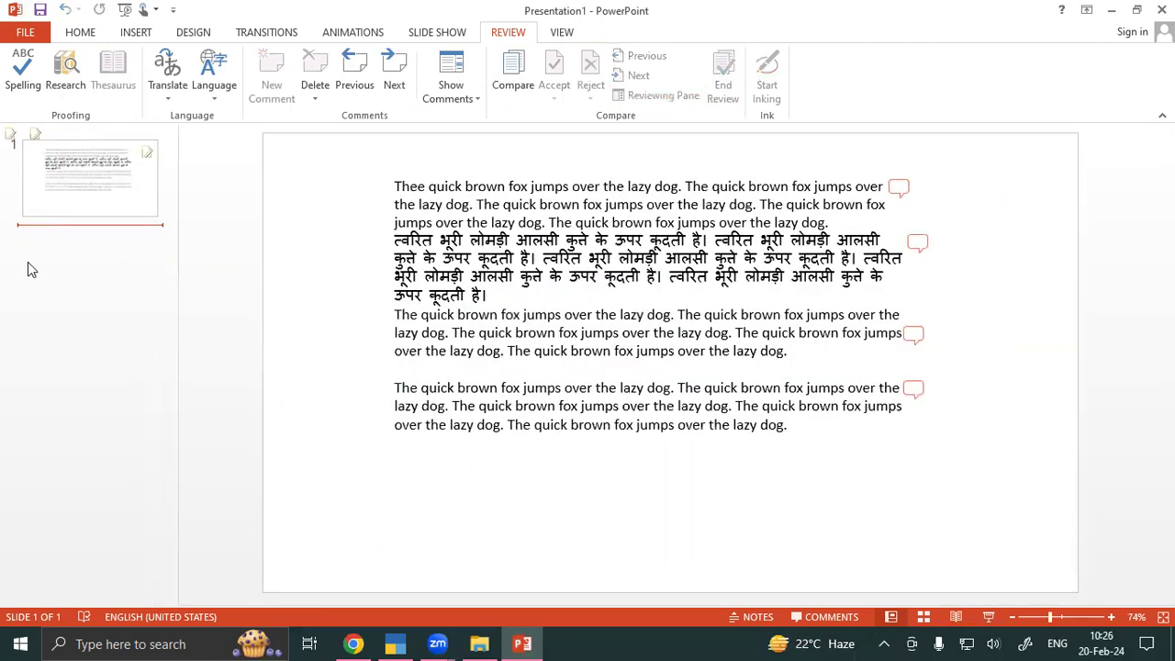
pyautogui.click(114, 171)
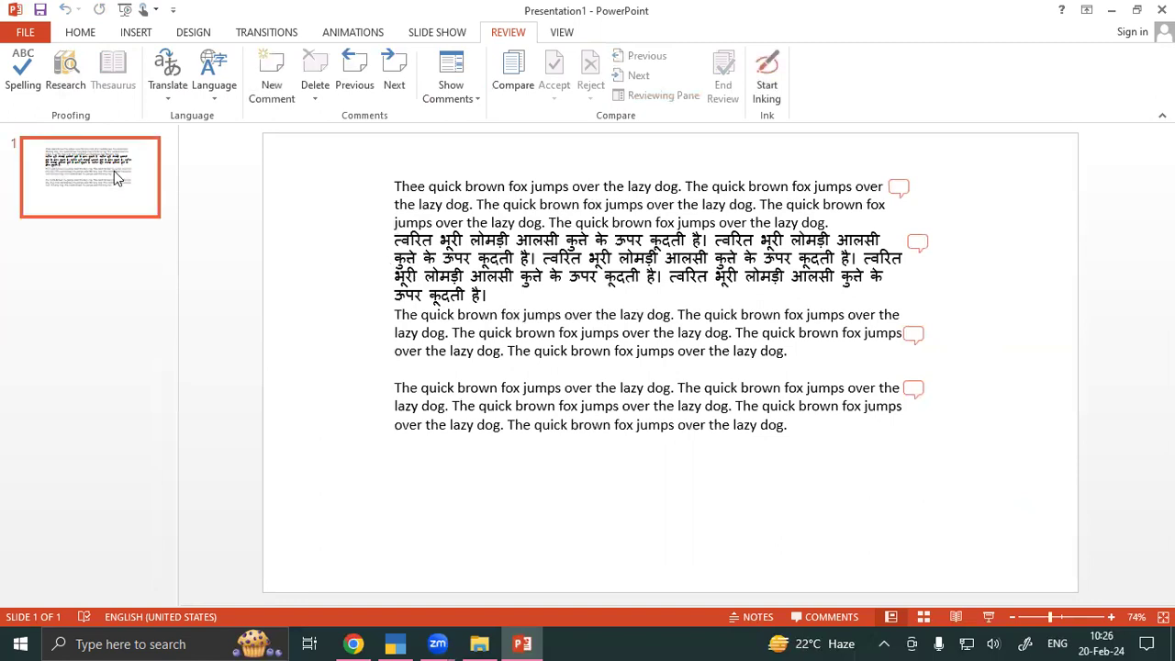
# Start a second comparison by merging "Presentation1 vv" with the current presentation.
pyautogui.click(513, 75)
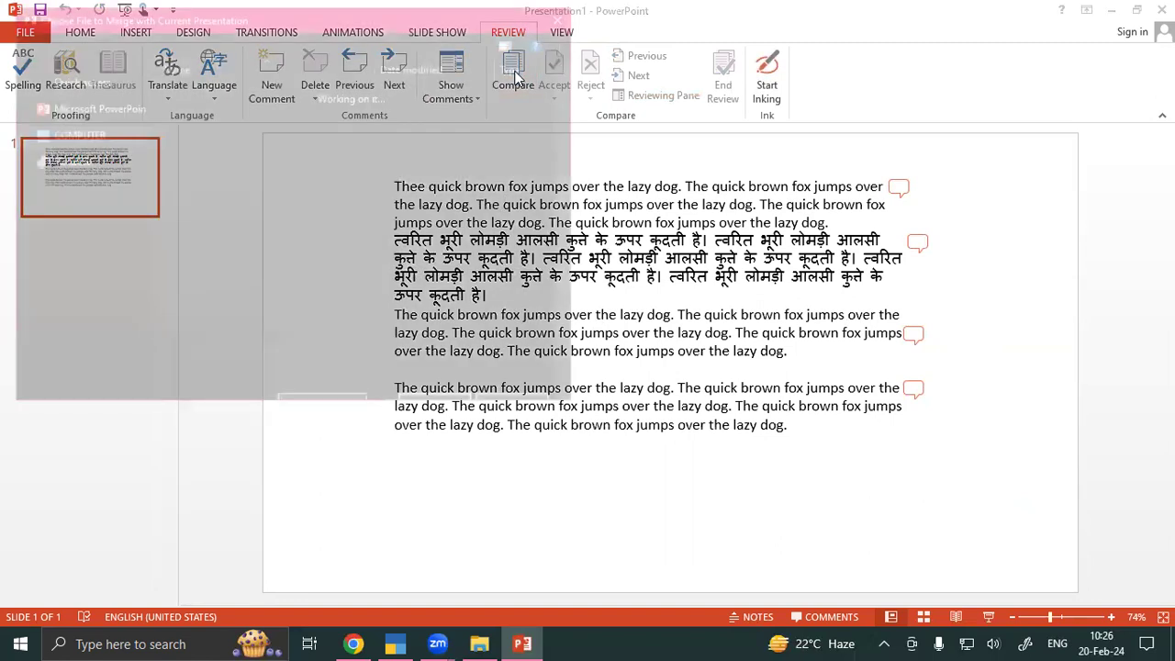
pyautogui.click(209, 227)
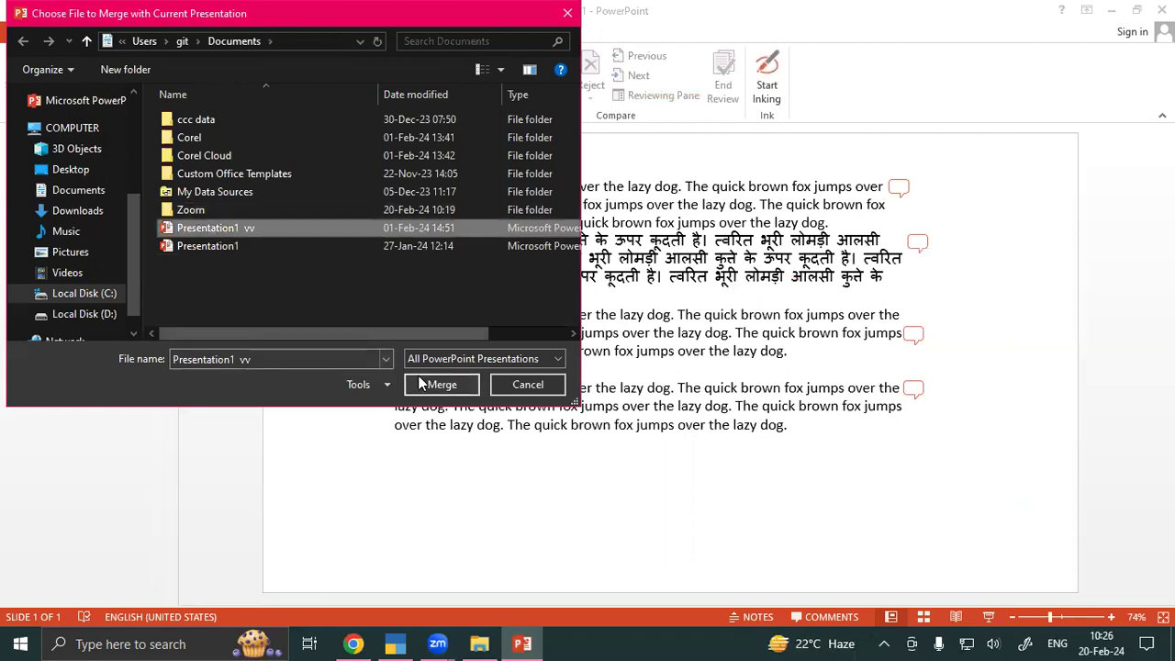
pyautogui.click(418, 385)
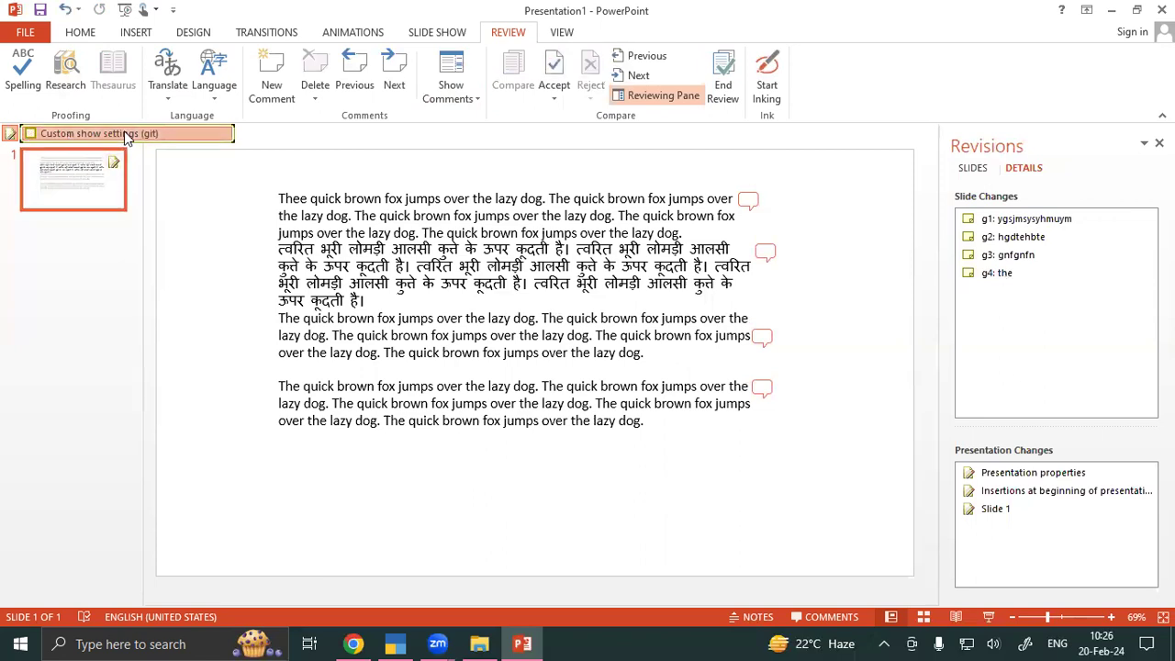
# From the slides inserted at the beginning, apply only Inserted Slide 3.
pyautogui.click(41, 135)
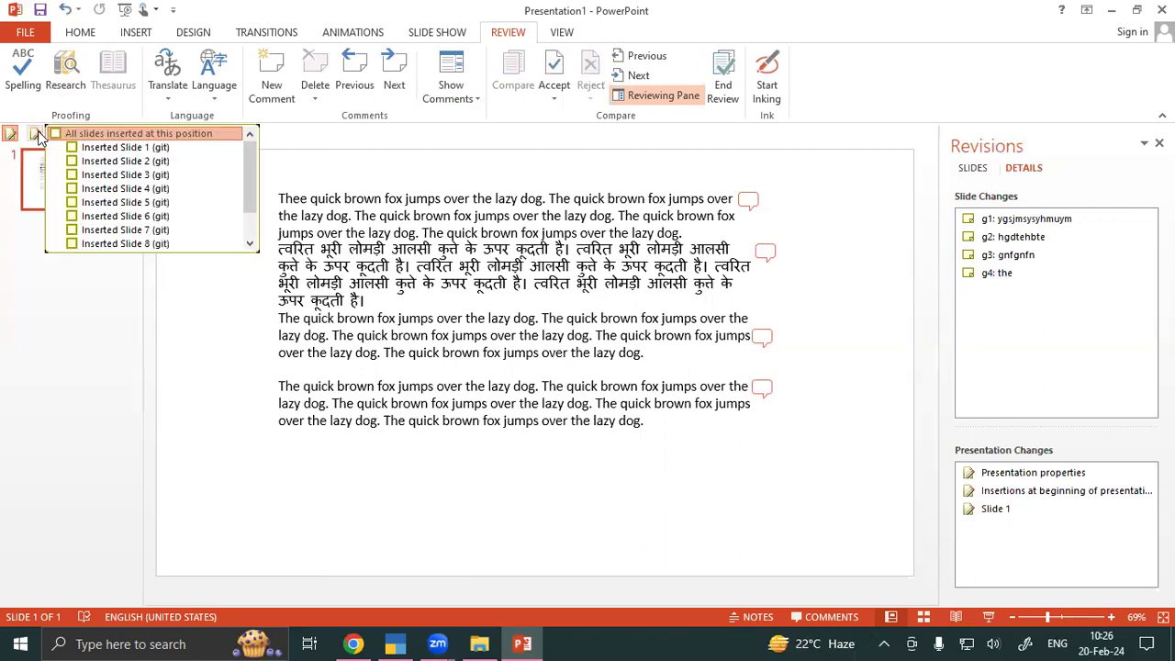
pyautogui.scroll(-1, 108, 244)
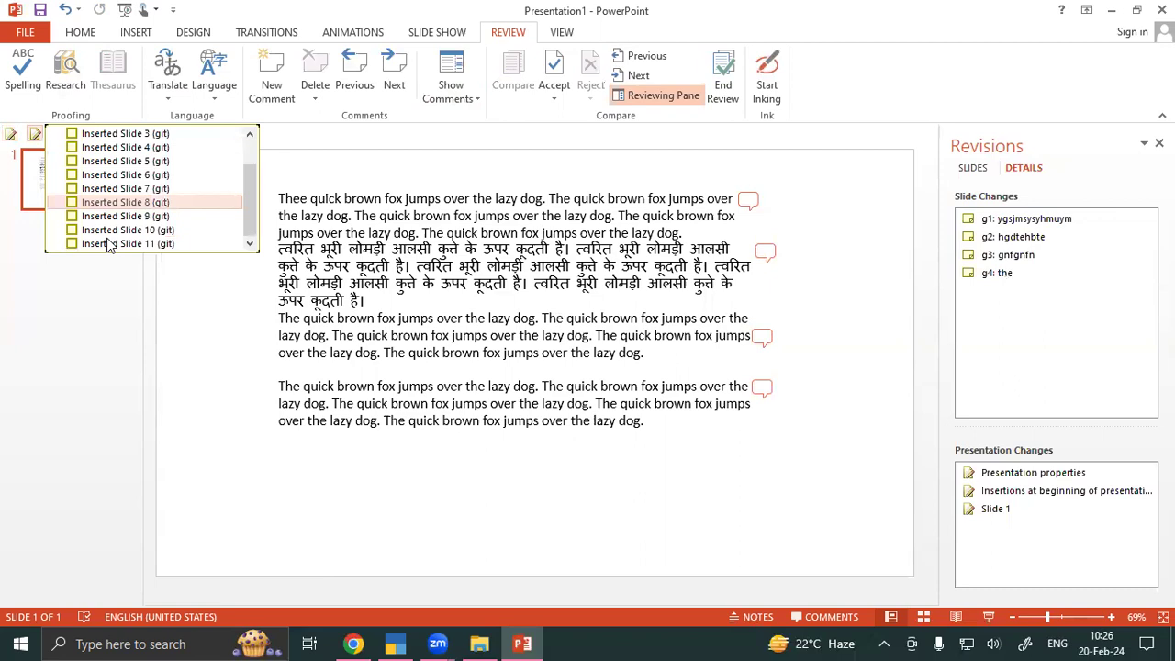
pyautogui.scroll(1, 107, 243)
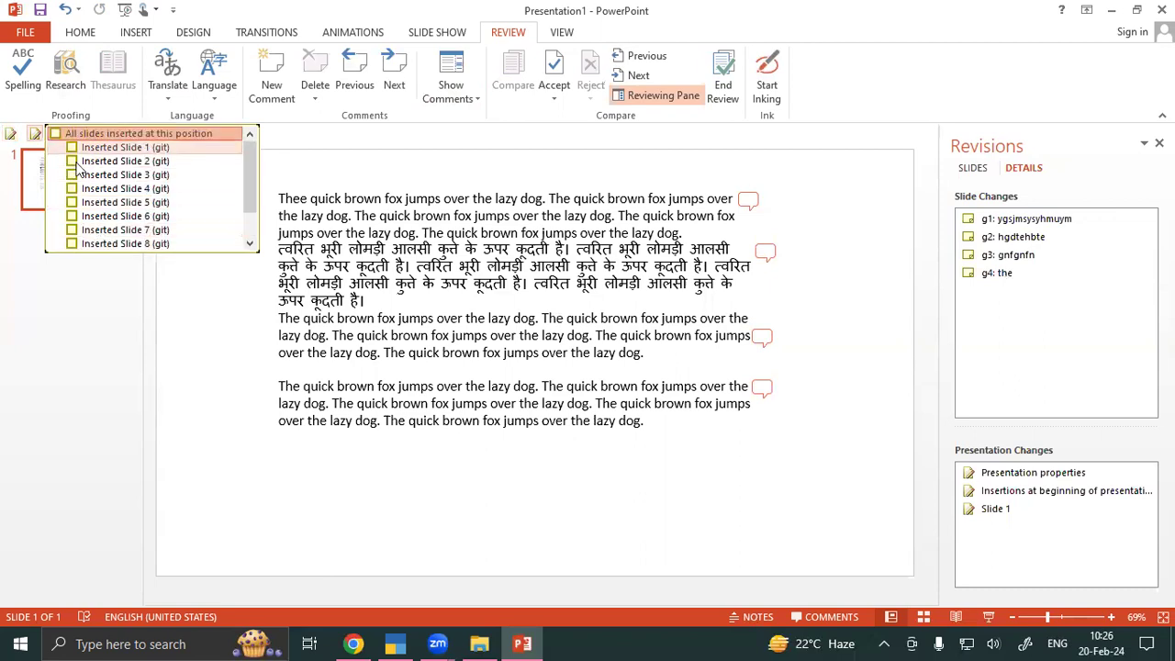
pyautogui.click(72, 171)
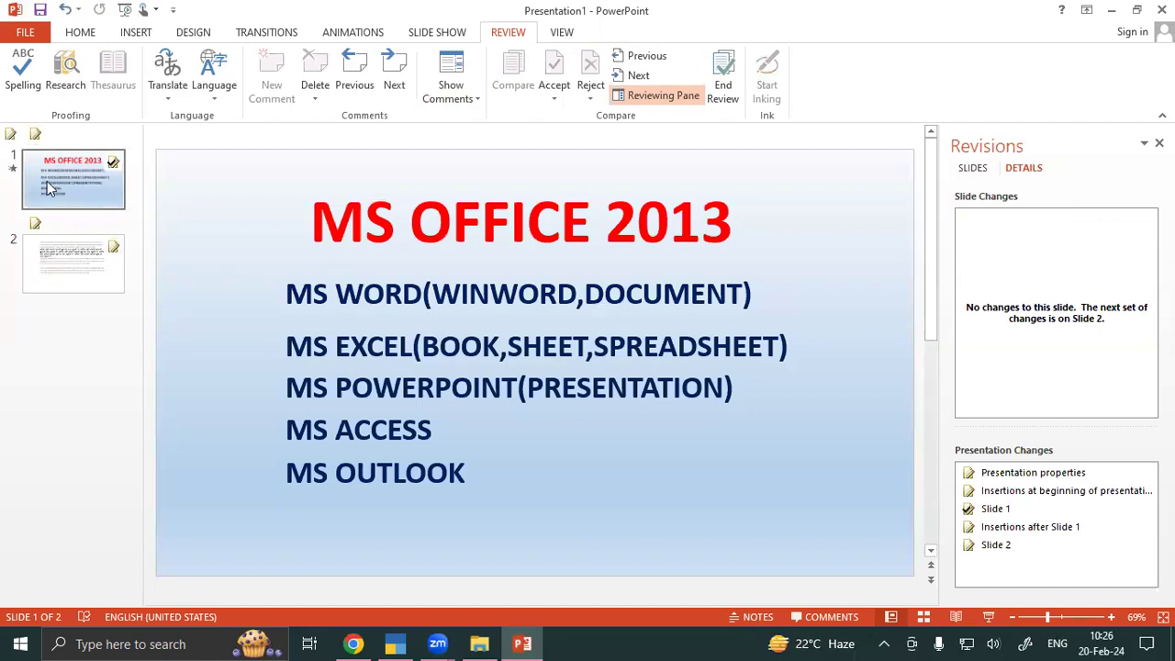
# Accept all changes to the presentation, and undo that acceptance.
pyautogui.click(554, 92)
pyautogui.click(587, 158)
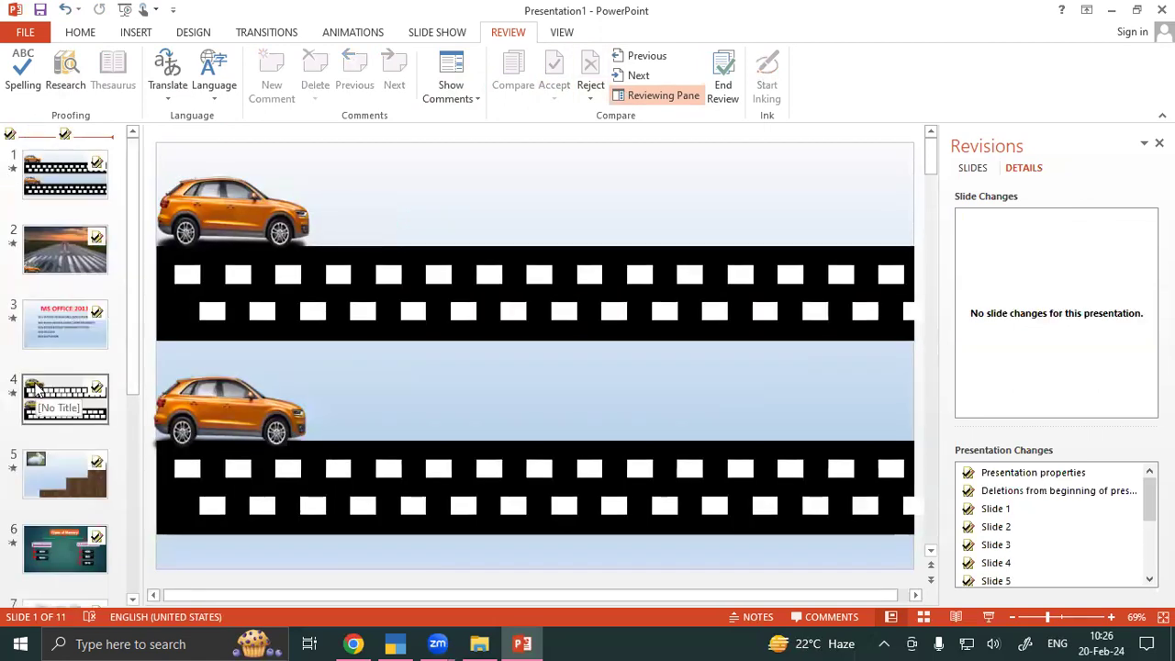
pyautogui.hotkey('ctrl', 'z')
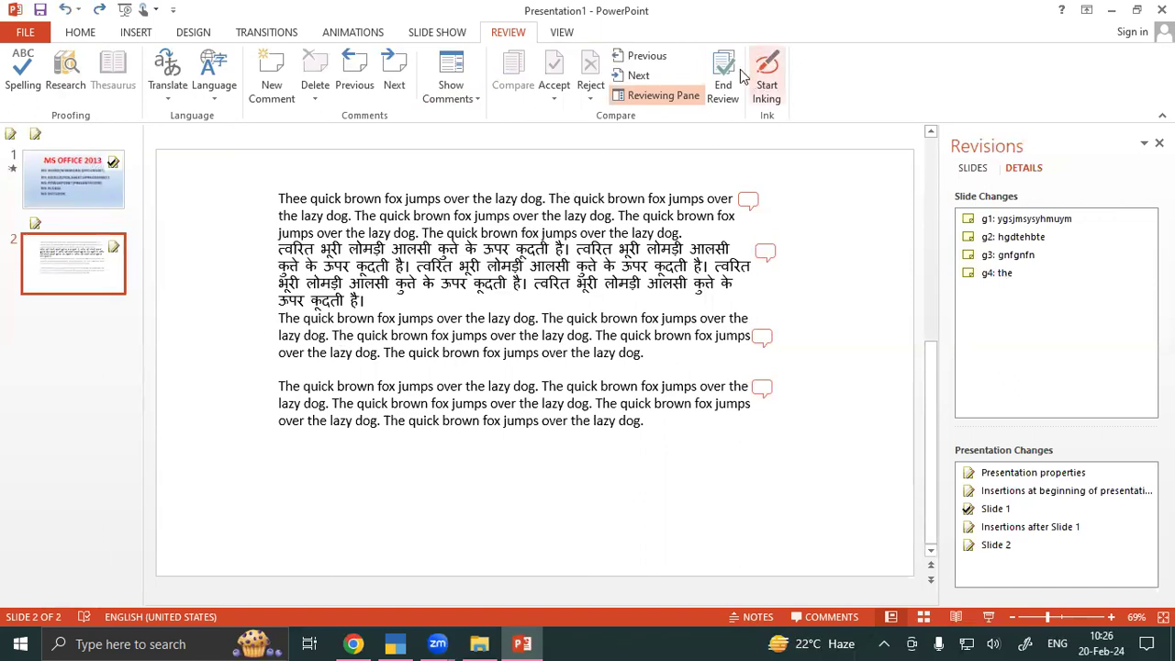
# Step forward and back through the comparison's changes to the insertions after Slide 1, and view the Accept options.
pyautogui.click(655, 51)
pyautogui.click(640, 75)
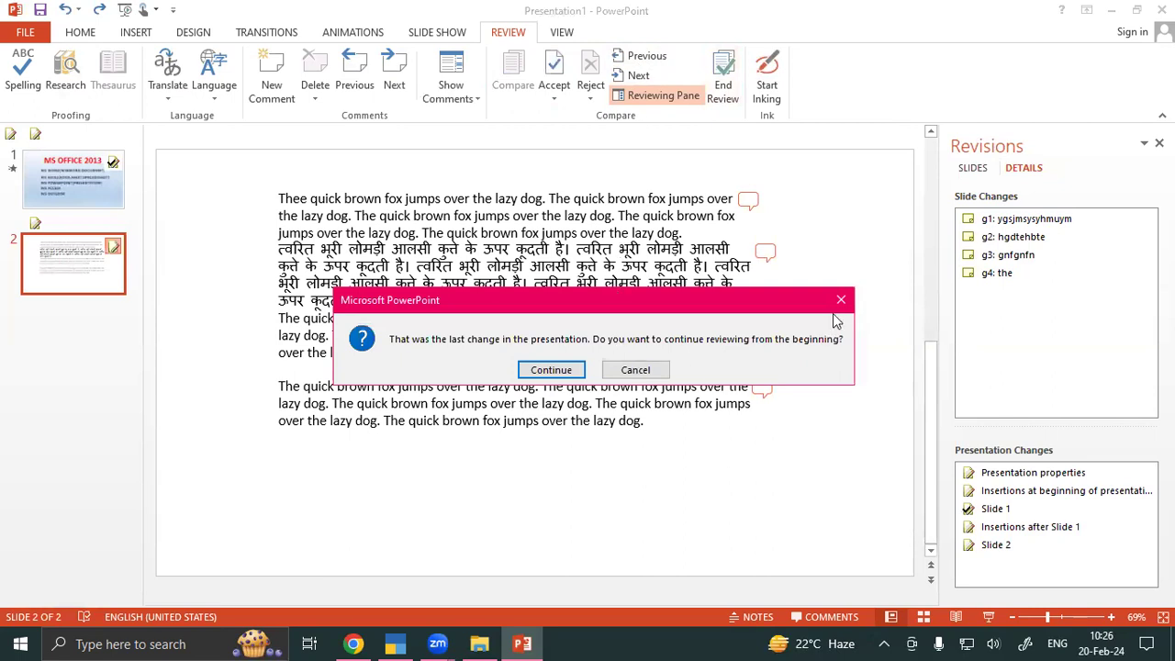
pyautogui.click(834, 302)
pyautogui.click(645, 57)
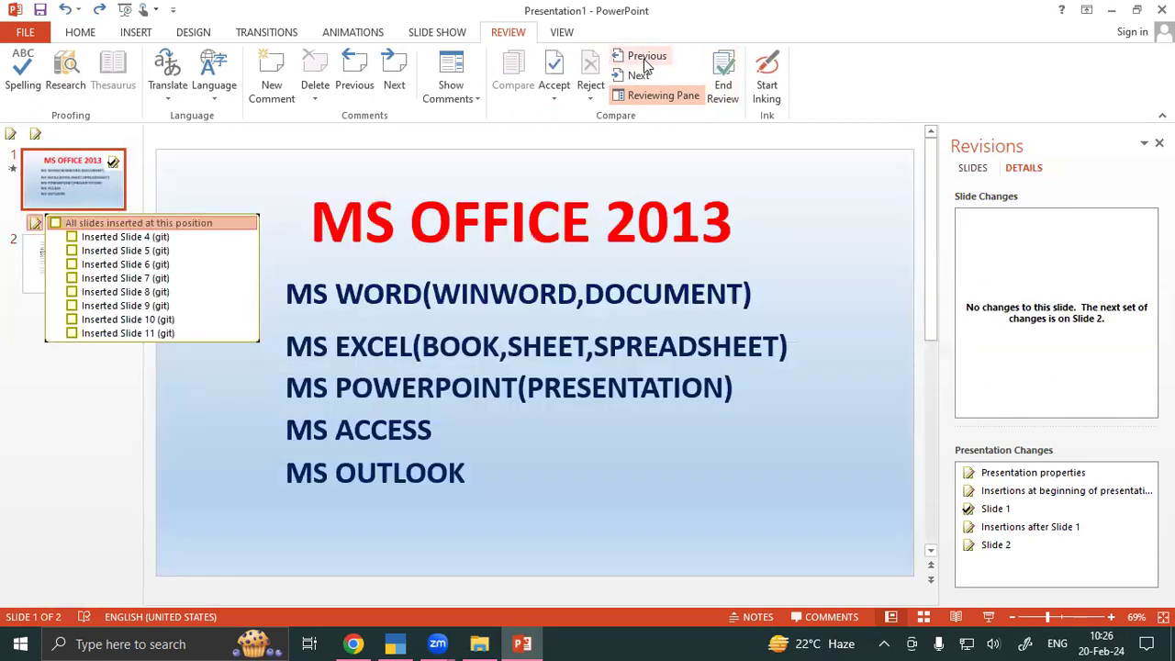
pyautogui.click(558, 99)
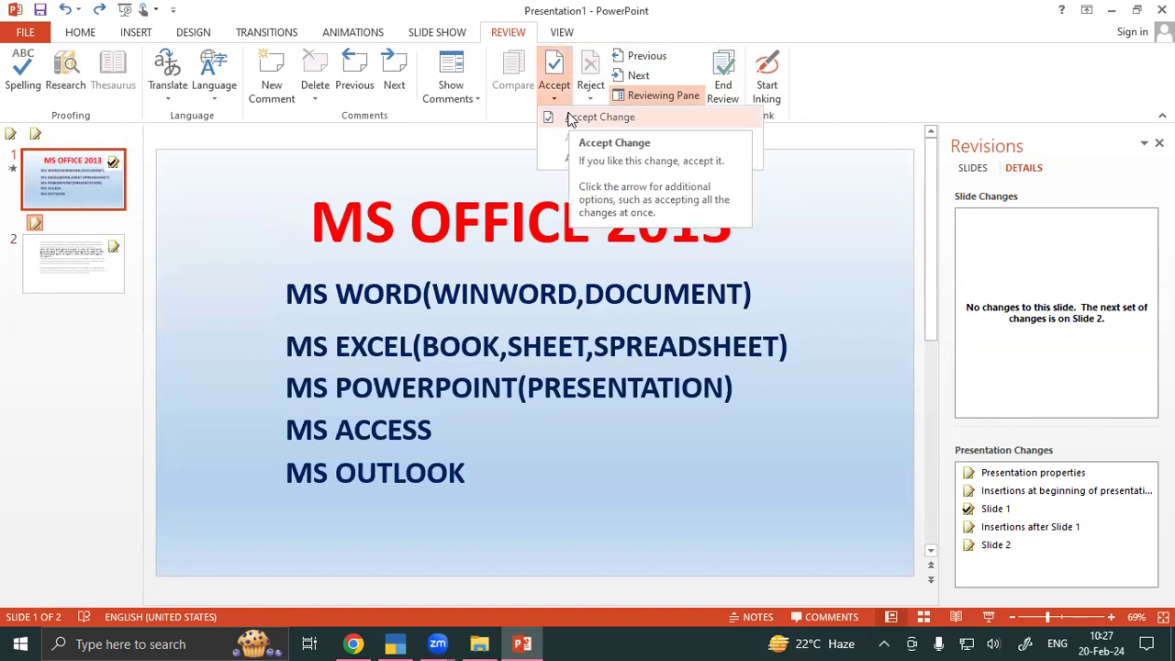
pyautogui.click(441, 228)
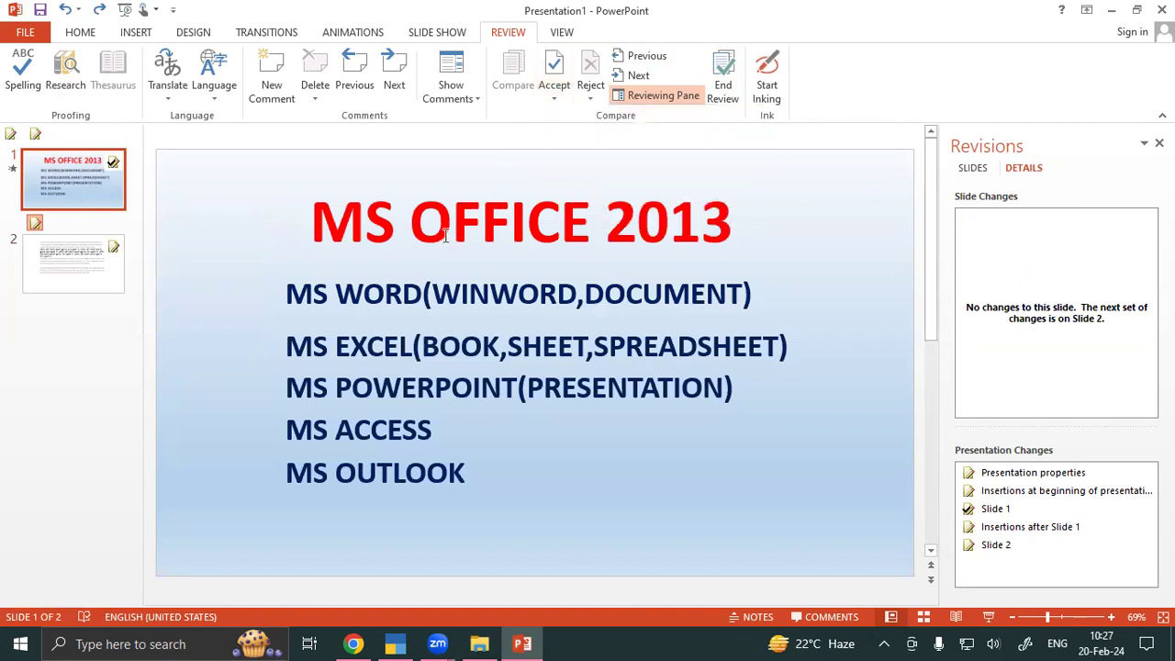
# Hide the Reviewing Pane and show it again.
pyautogui.click(652, 95)
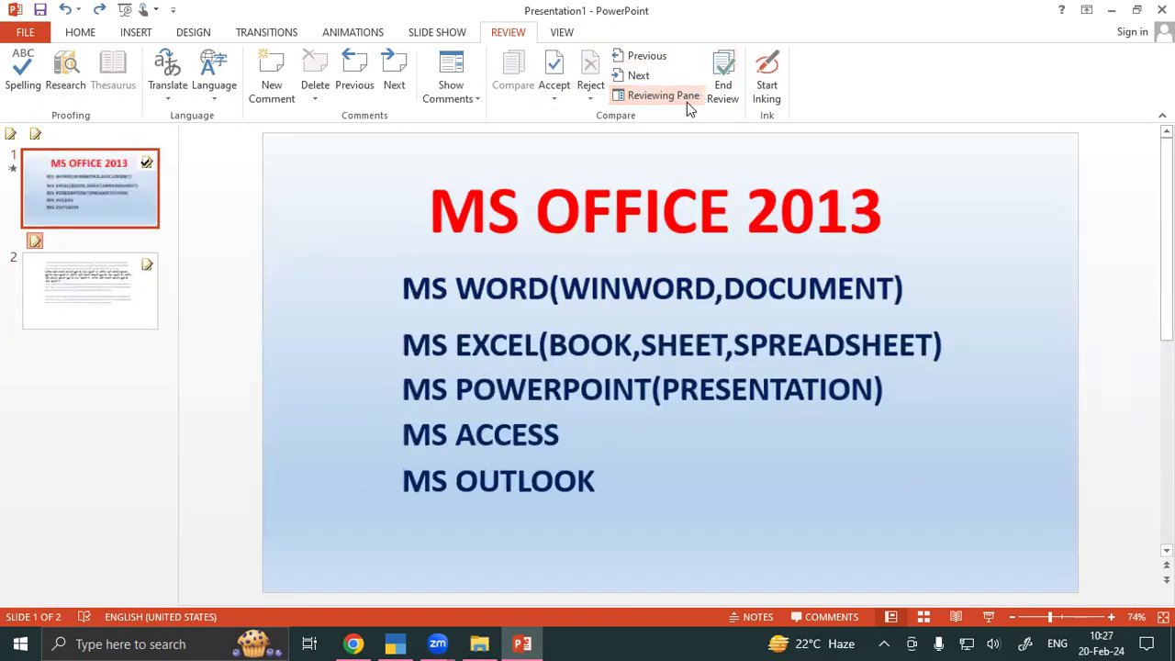
pyautogui.click(664, 96)
pyautogui.click(677, 96)
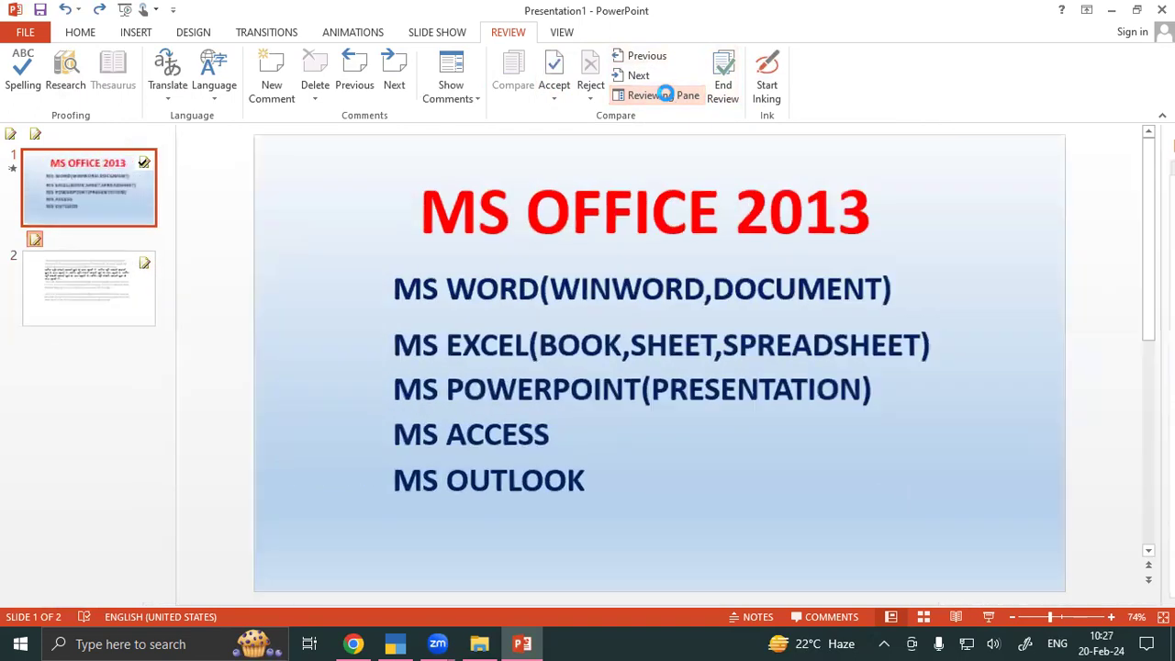
pyautogui.click(677, 95)
# Look through the listed presentation changes: presentation properties, insertions at the beginning and after Slide 1, Slide 1 and Slide 2.
pyautogui.click(1028, 477)
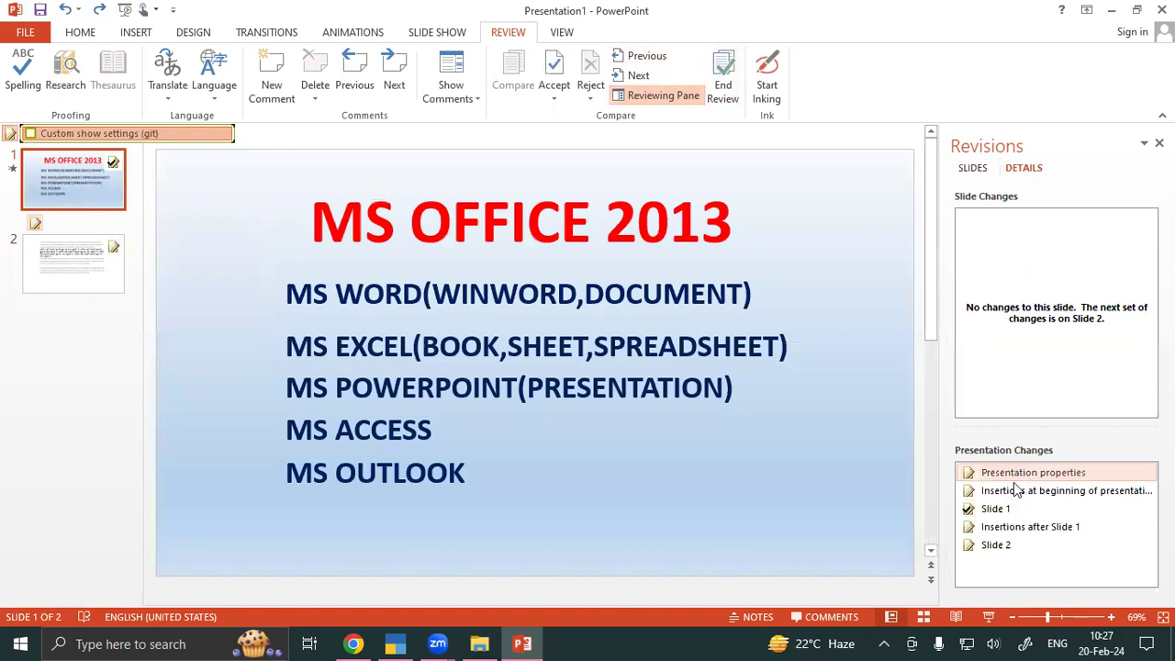
pyautogui.click(999, 510)
pyautogui.click(997, 529)
pyautogui.click(994, 546)
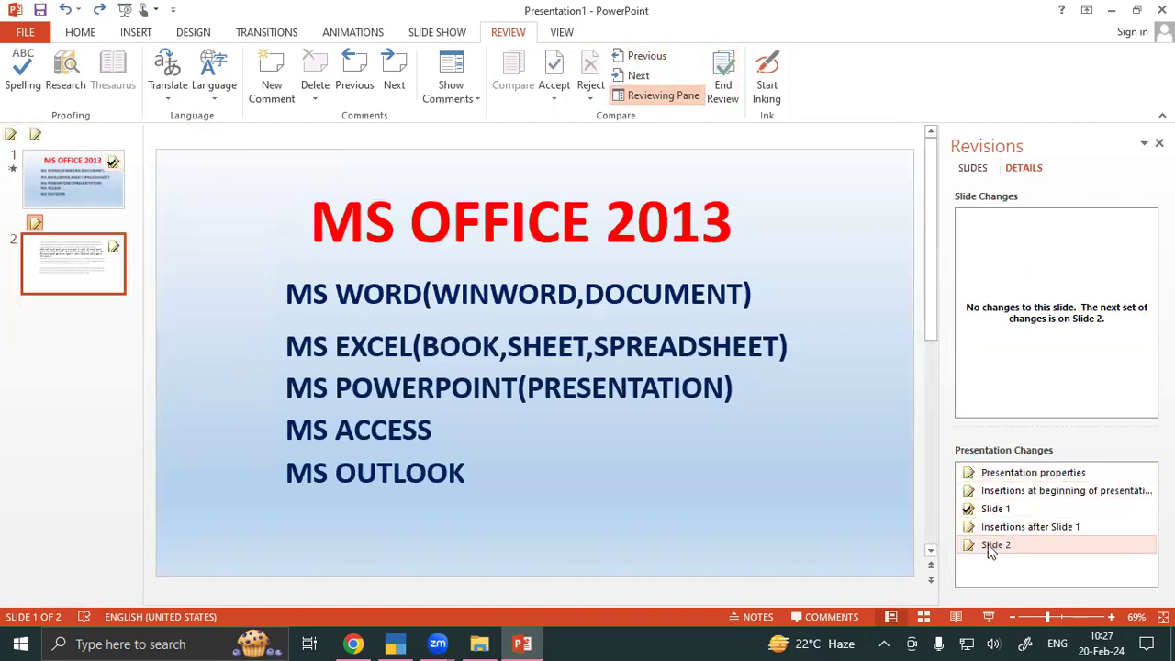
pyautogui.click(993, 510)
pyautogui.click(991, 491)
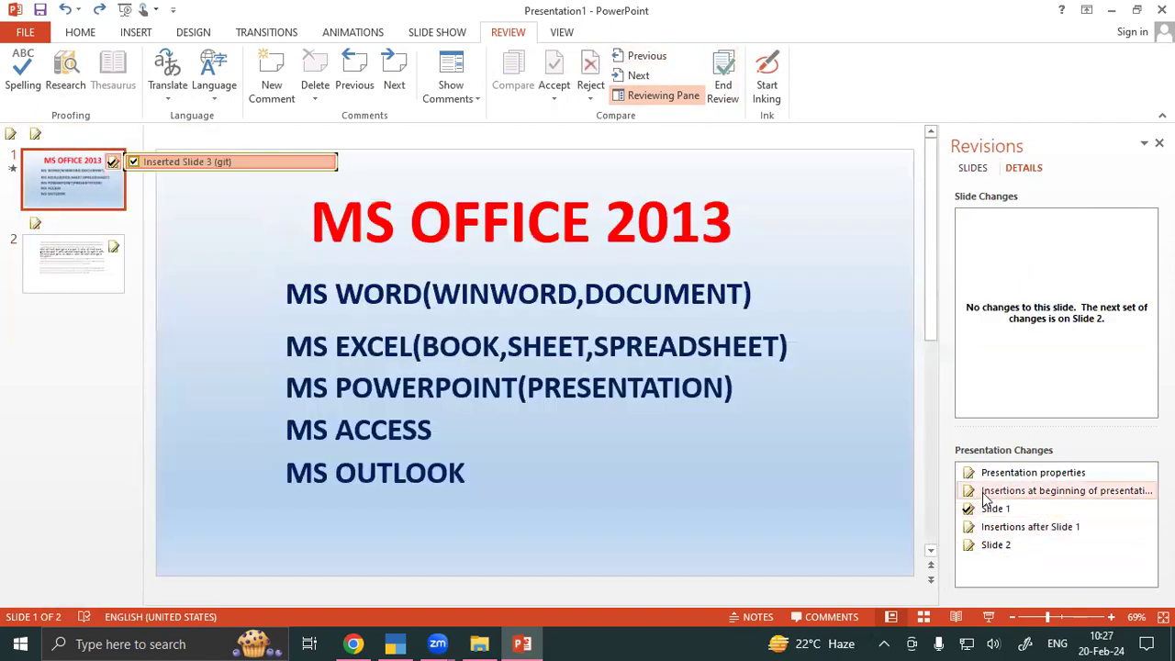
pyautogui.click(989, 473)
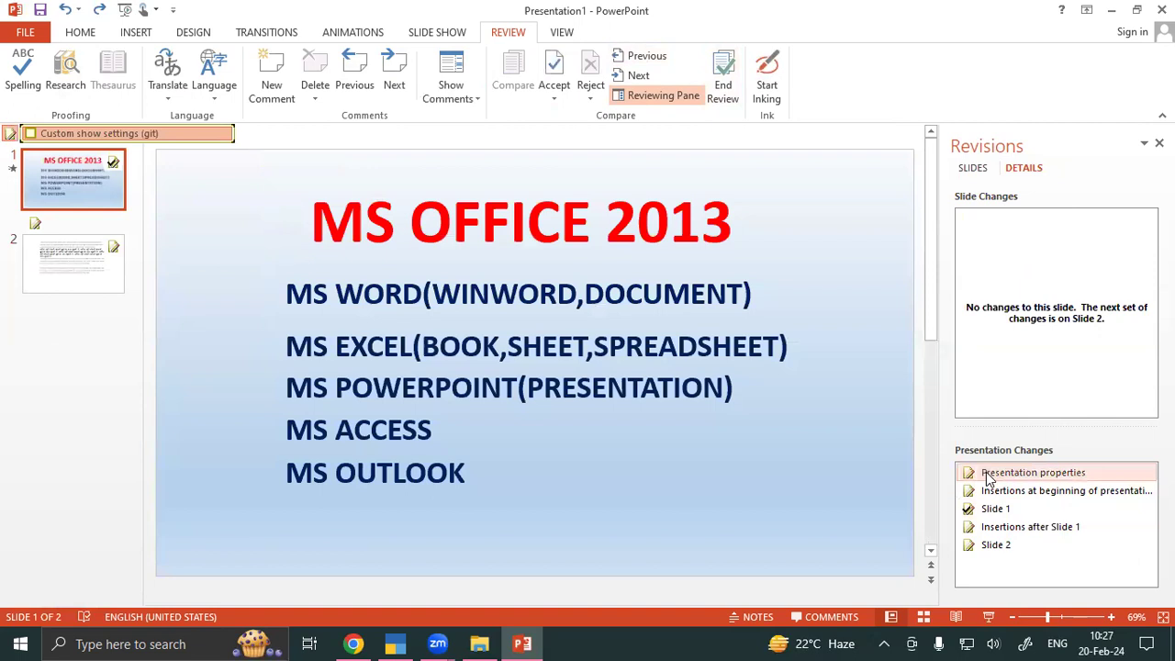
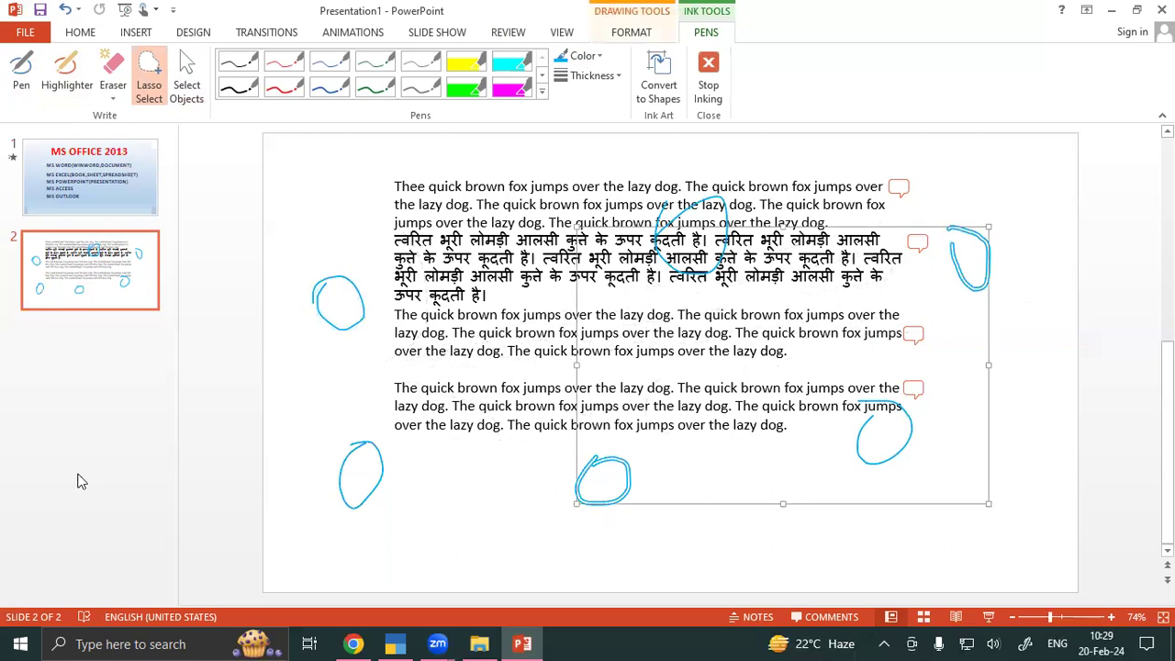
# Lasso-select and delete the blue ink circle below the text on slide 2, and remove the remaining blue circles around it.
pyautogui.moveTo(409, 369)
pyautogui.mouseDown()
pyautogui.moveTo(364, 361)
pyautogui.moveTo(292, 250)
pyautogui.moveTo(439, 320)
pyautogui.moveTo(470, 401)
pyautogui.moveTo(541, 514)
pyautogui.moveTo(659, 556)
pyautogui.moveTo(706, 456)
pyautogui.moveTo(694, 425)
pyautogui.mouseUp()
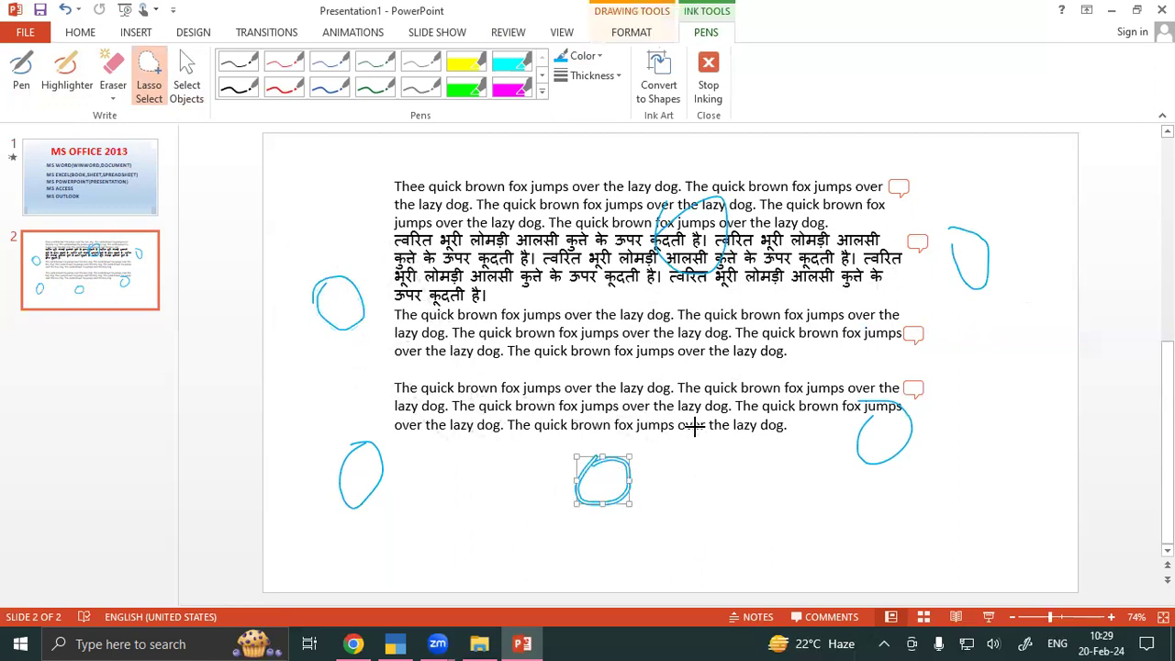
pyautogui.press('Delete')
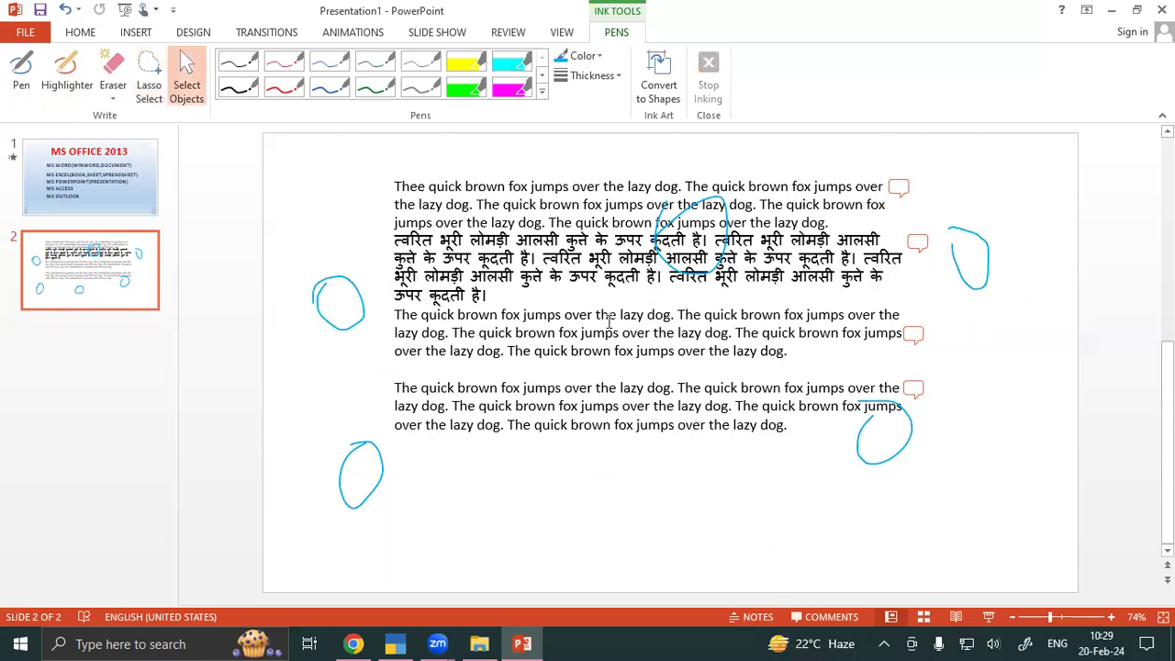
pyautogui.click(329, 329)
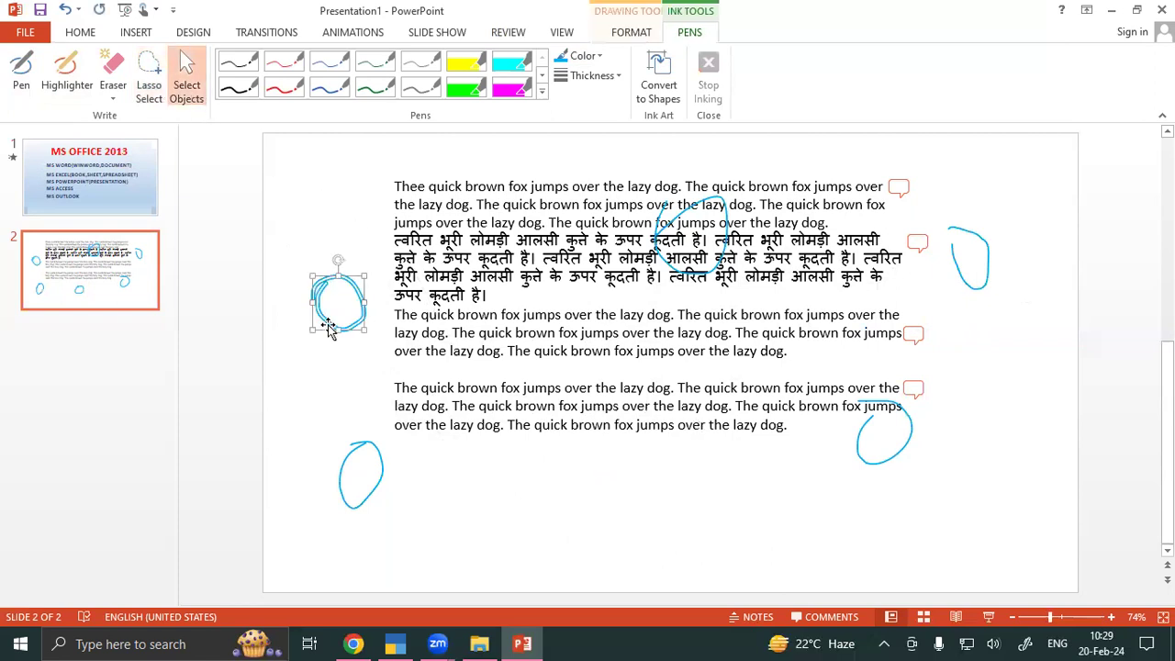
pyautogui.press('Delete')
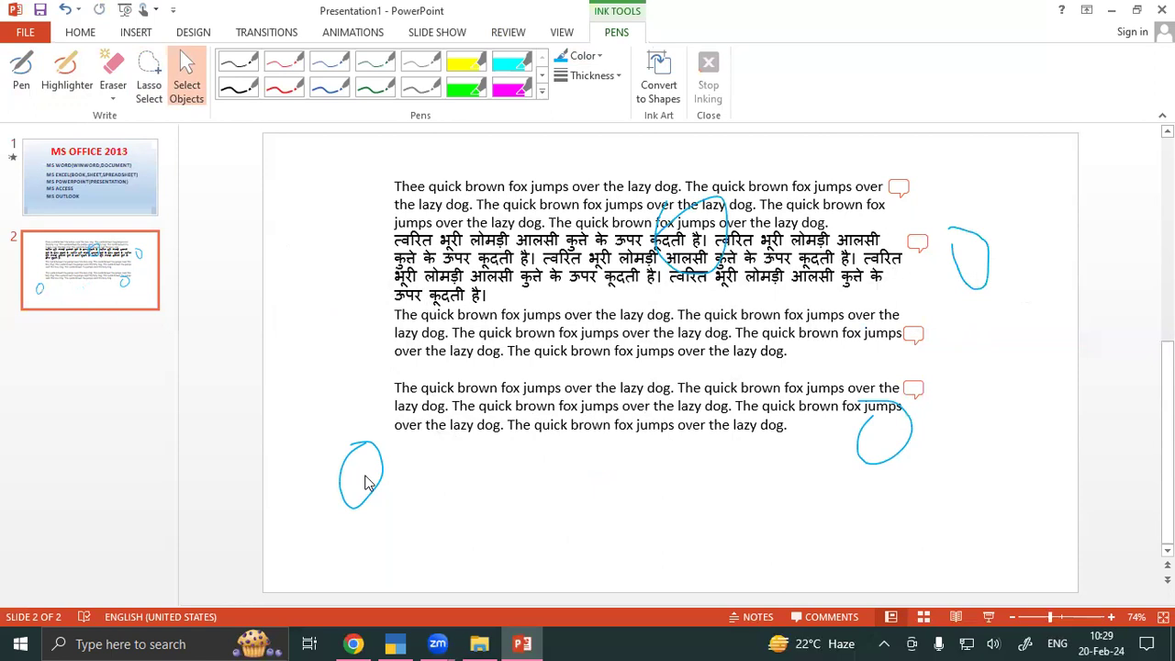
pyautogui.click(367, 487)
pyautogui.press('Delete')
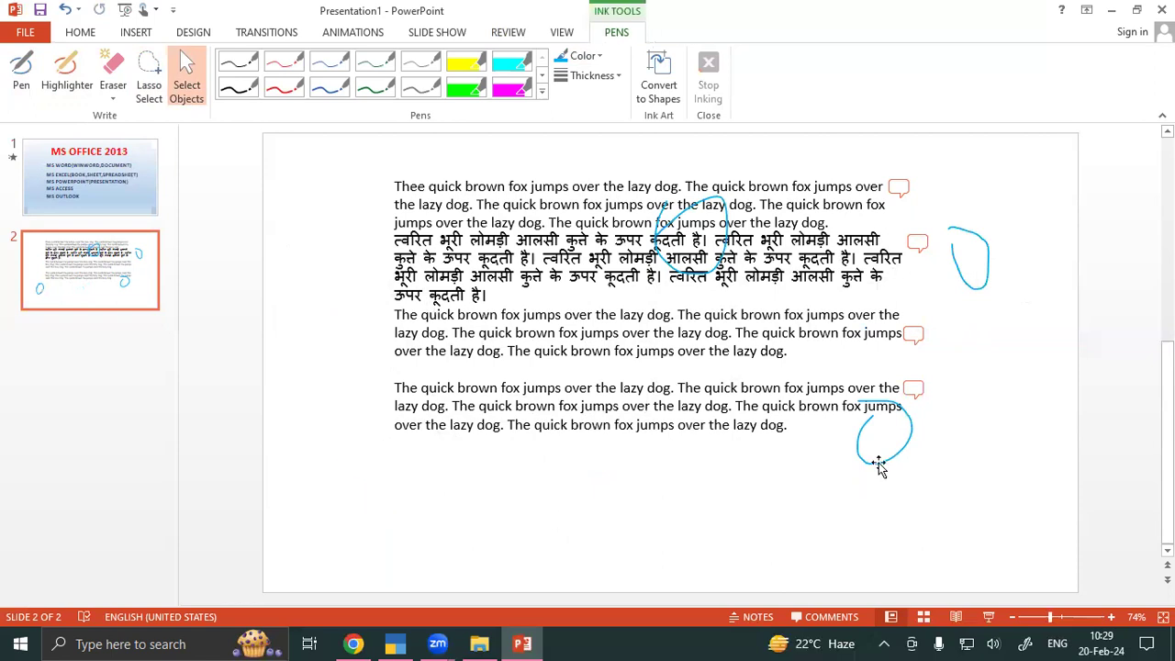
pyautogui.click(879, 467)
pyautogui.press('Delete')
pyautogui.click(699, 281)
pyautogui.press('Delete')
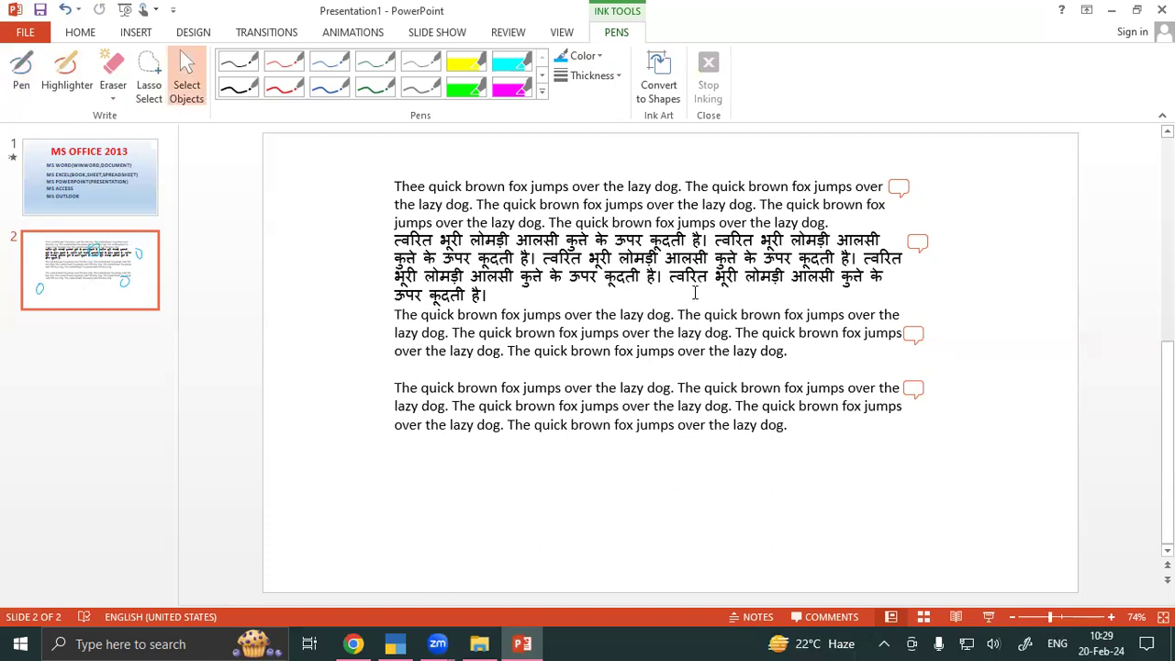
# Scribble freehand over slide 2's text with thick dark green, purple and gray strokes from the built-in pens.
pyautogui.click(542, 92)
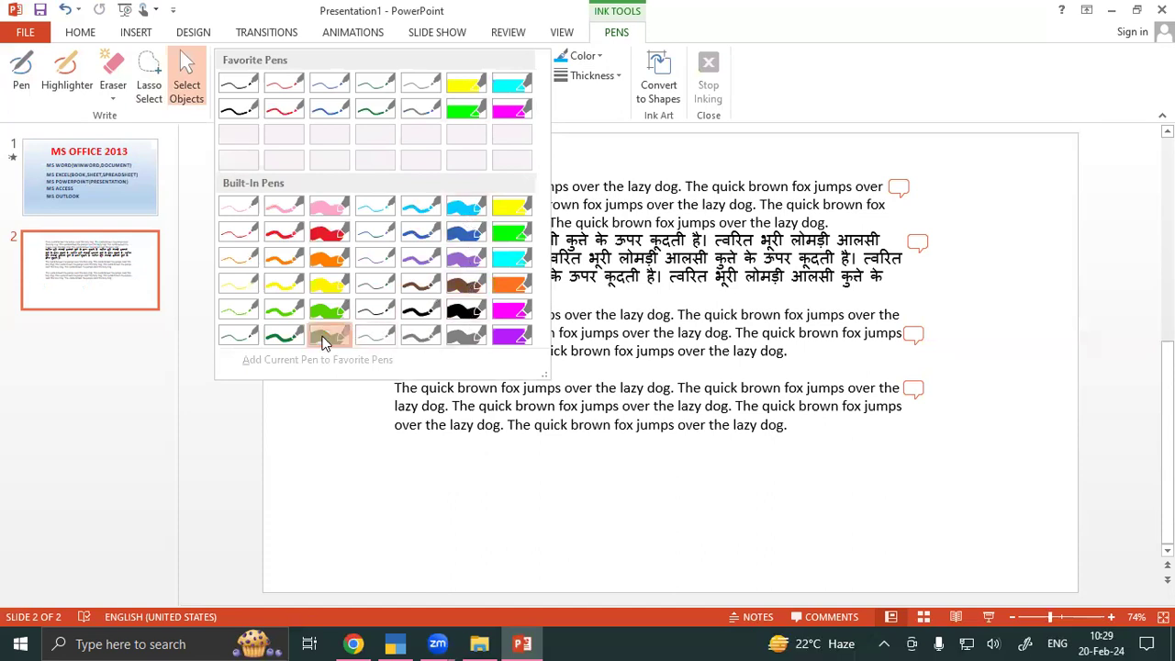
pyautogui.click(329, 335)
pyautogui.moveTo(471, 338); pyautogui.dragTo(518, 354)
pyautogui.moveTo(590, 345)
pyautogui.mouseDown()
pyautogui.moveTo(638, 241)
pyautogui.moveTo(730, 315)
pyautogui.moveTo(686, 452)
pyautogui.moveTo(754, 409)
pyautogui.moveTo(737, 428)
pyautogui.mouseUp()
pyautogui.click(511, 87)
pyautogui.click(467, 88)
pyautogui.moveTo(401, 312)
pyautogui.mouseDown()
pyautogui.moveTo(495, 262)
pyautogui.moveTo(560, 170)
pyautogui.mouseUp()
# Draw a thick orange zigzag and a thick yellow scribble across the first paragraphs of slide 2.
pyautogui.click(542, 91)
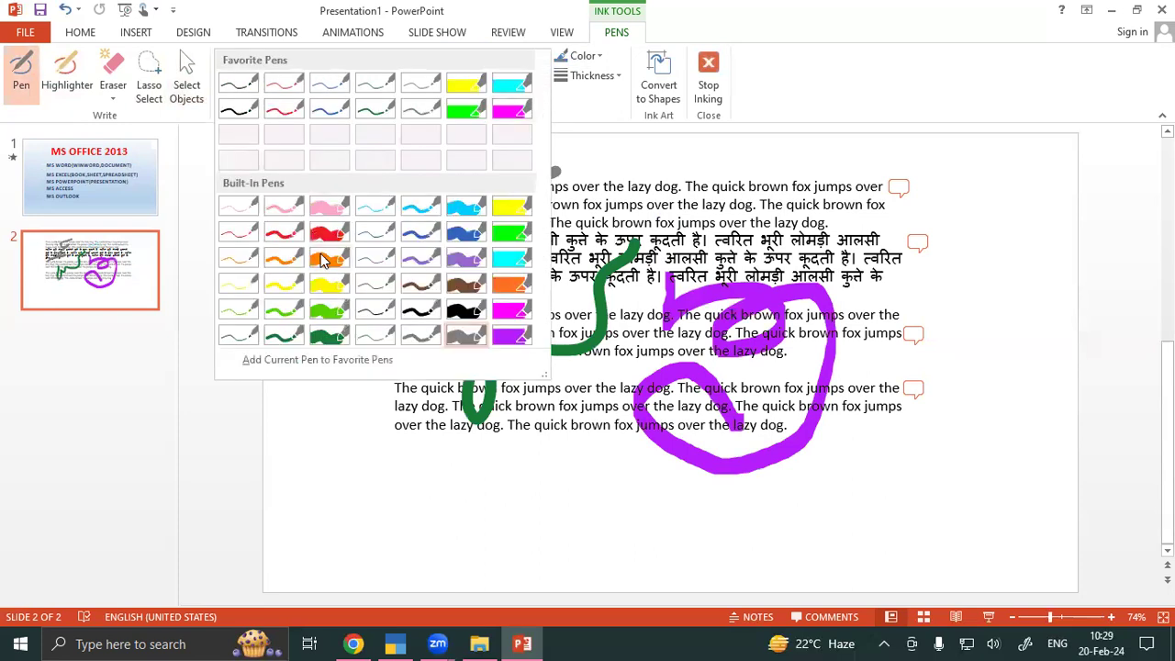
pyautogui.click(327, 256)
pyautogui.moveTo(714, 195)
pyautogui.mouseDown()
pyautogui.moveTo(742, 218)
pyautogui.moveTo(914, 262)
pyautogui.mouseUp()
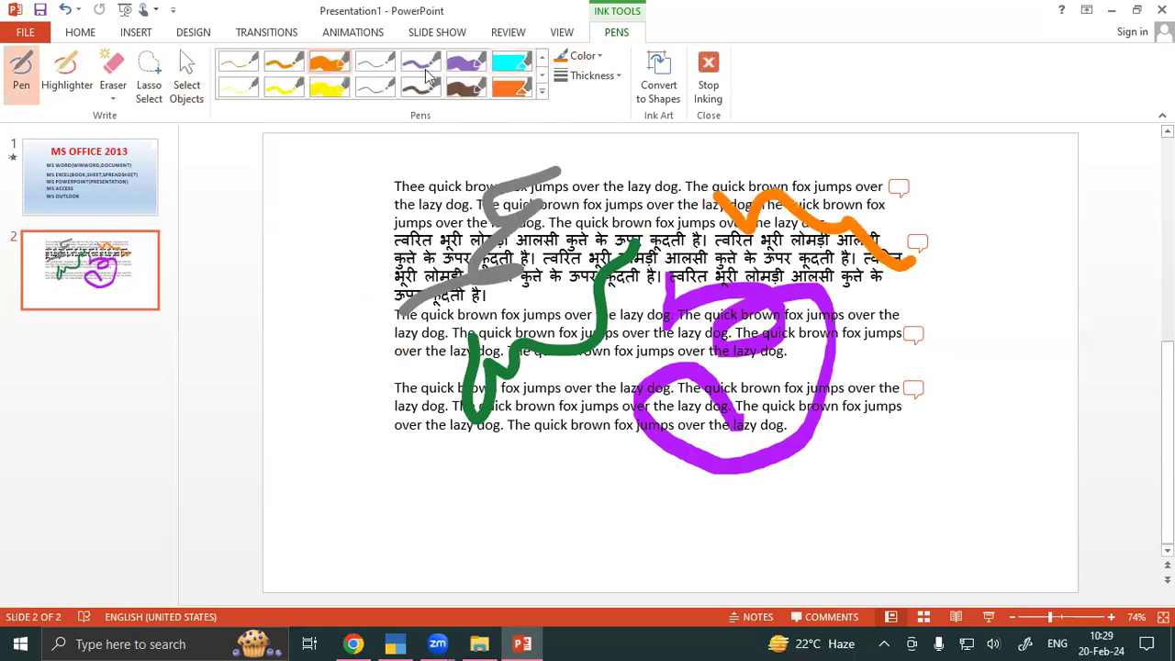
pyautogui.click(329, 87)
pyautogui.moveTo(586, 173)
pyautogui.mouseDown()
pyautogui.moveTo(654, 216)
pyautogui.moveTo(695, 153)
pyautogui.mouseUp()
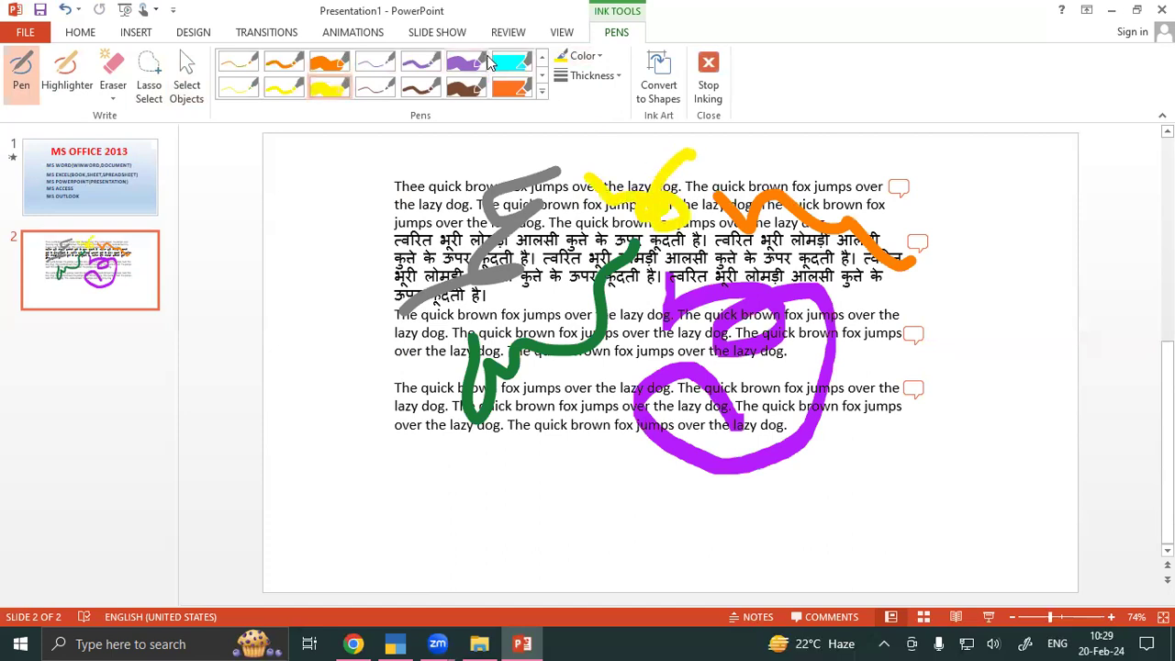
# Draw three orange wavy strokes below the text: one with the medium orange pen, one at 6 pt and one at ¼ pt.
pyautogui.click(284, 61)
pyautogui.moveTo(332, 511)
pyautogui.mouseDown()
pyautogui.moveTo(404, 500)
pyautogui.moveTo(450, 514)
pyautogui.mouseUp()
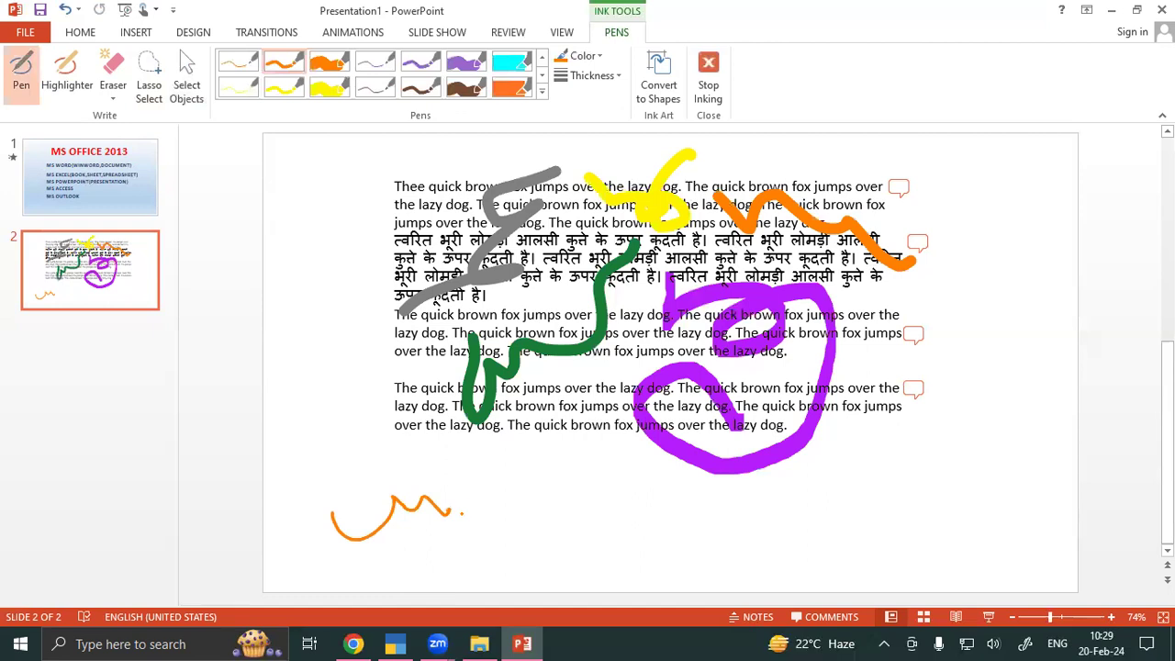
pyautogui.click(592, 77)
pyautogui.click(629, 257)
pyautogui.moveTo(547, 529)
pyautogui.mouseDown()
pyautogui.moveTo(615, 511)
pyautogui.moveTo(700, 512)
pyautogui.mouseUp()
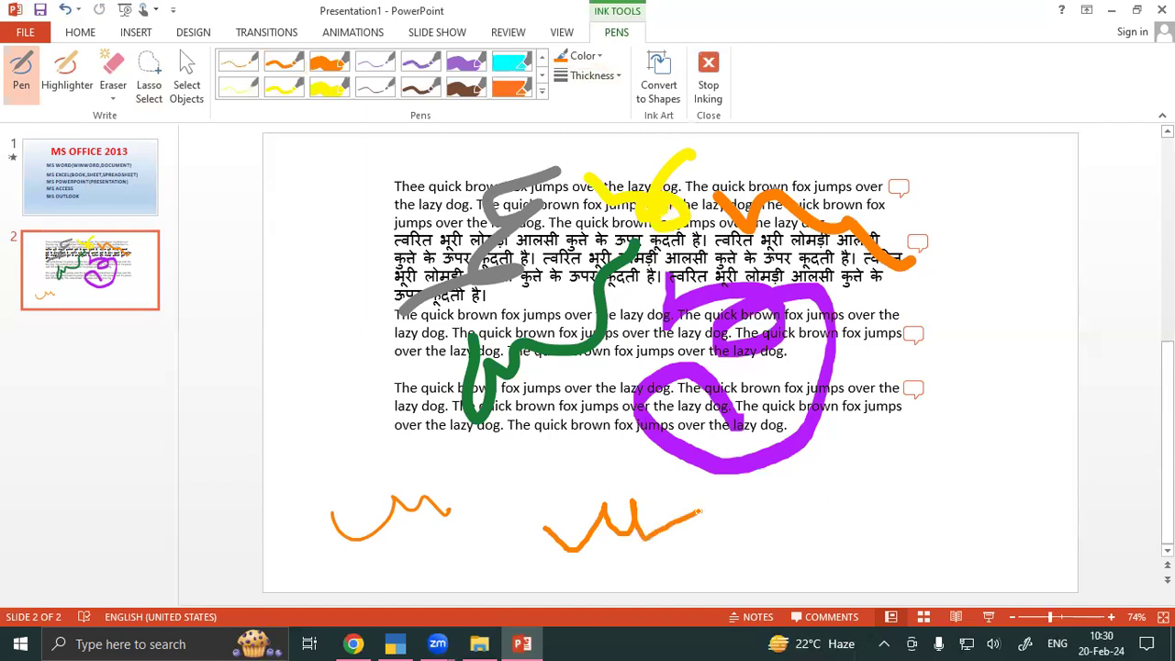
pyautogui.click(592, 77)
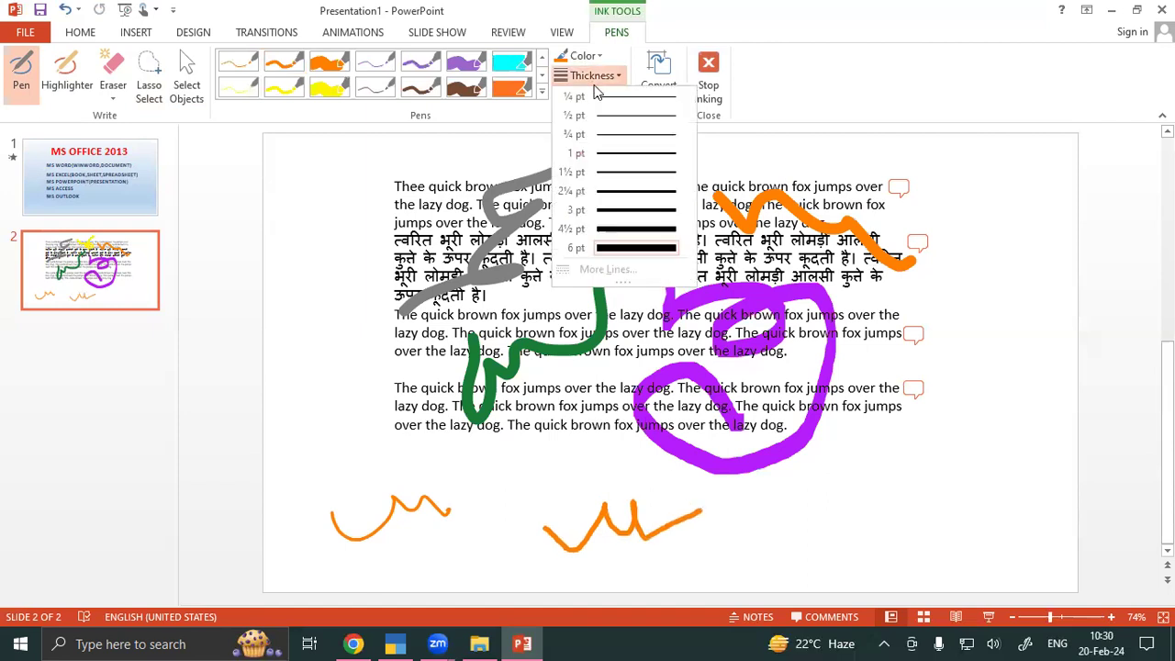
pyautogui.click(602, 101)
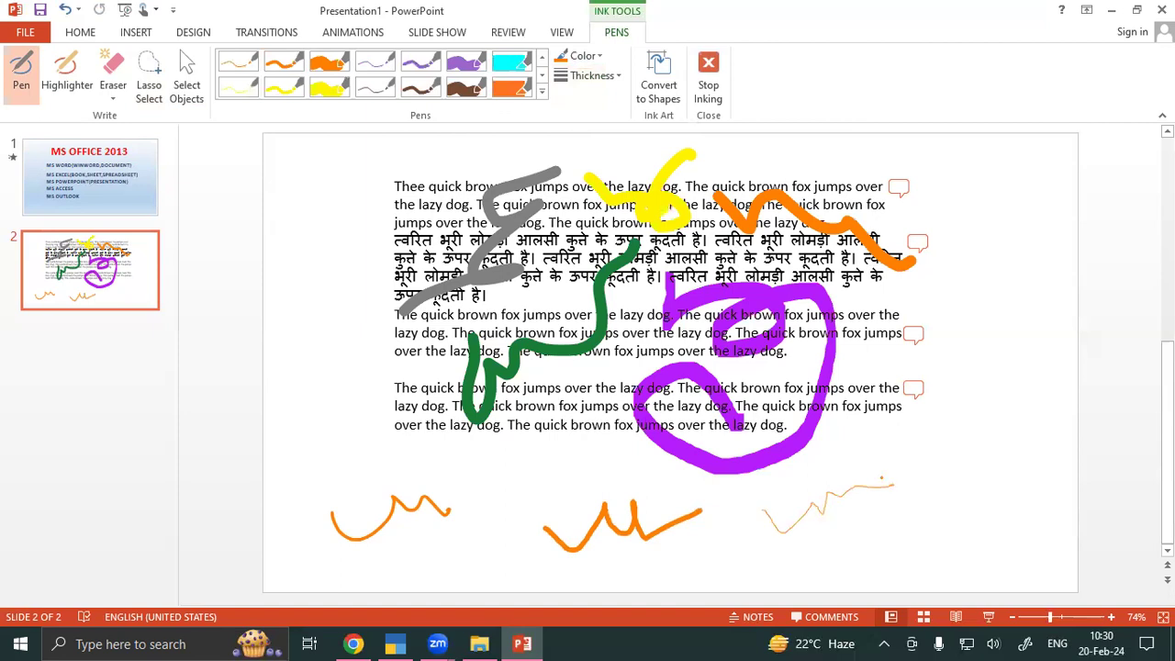
# Turn on Convert to Shapes, and erase all the ink strokes from slide 2.
pyautogui.click(665, 103)
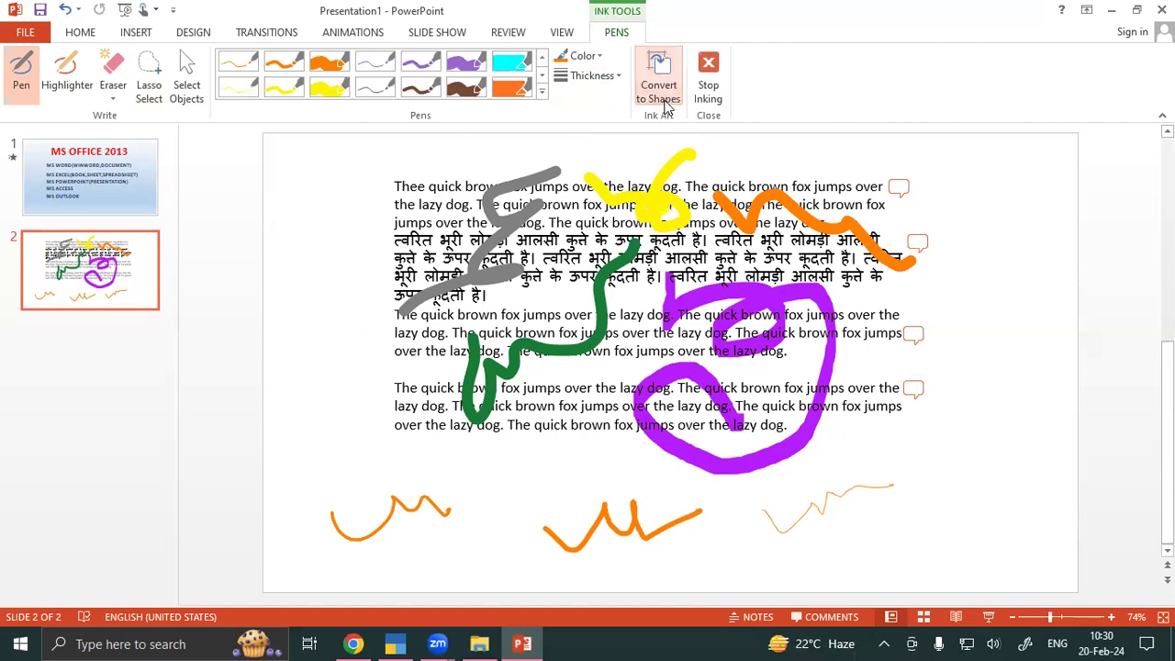
pyautogui.click(114, 69)
pyautogui.moveTo(676, 264)
pyautogui.mouseDown()
pyautogui.moveTo(788, 175)
pyautogui.moveTo(900, 482)
pyautogui.moveTo(344, 507)
pyautogui.mouseUp()
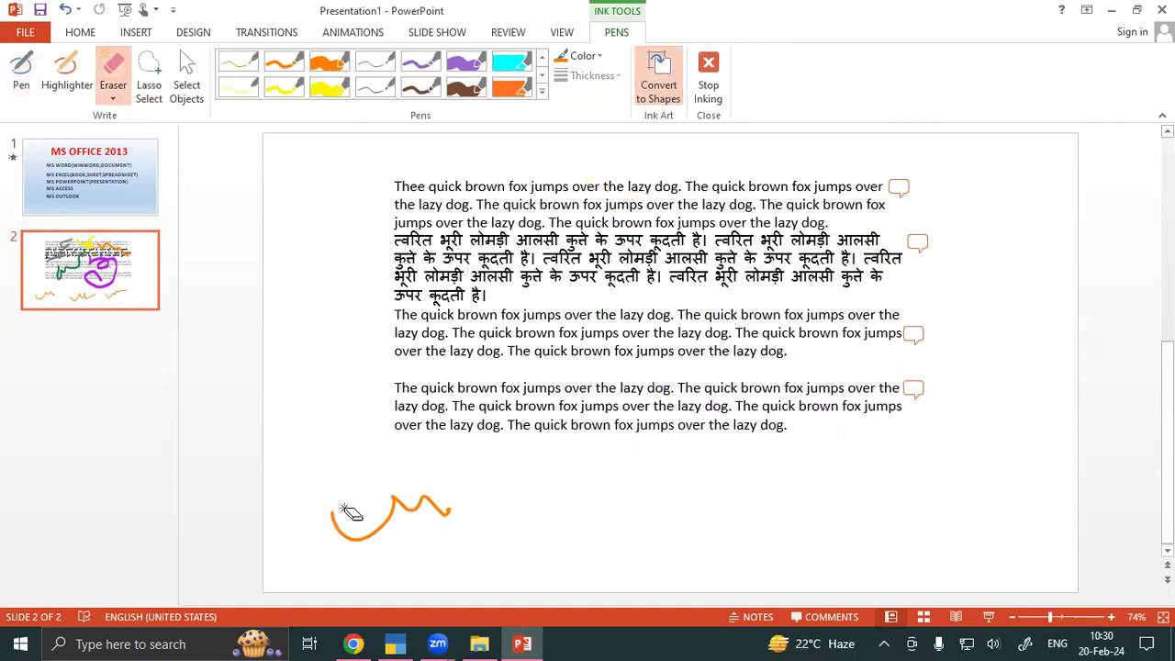
pyautogui.click(351, 513)
# Draw thin orange lines below and beside the text, including a three-sided box, and add a purple highlighter stroke across the lower text.
pyautogui.click(21, 74)
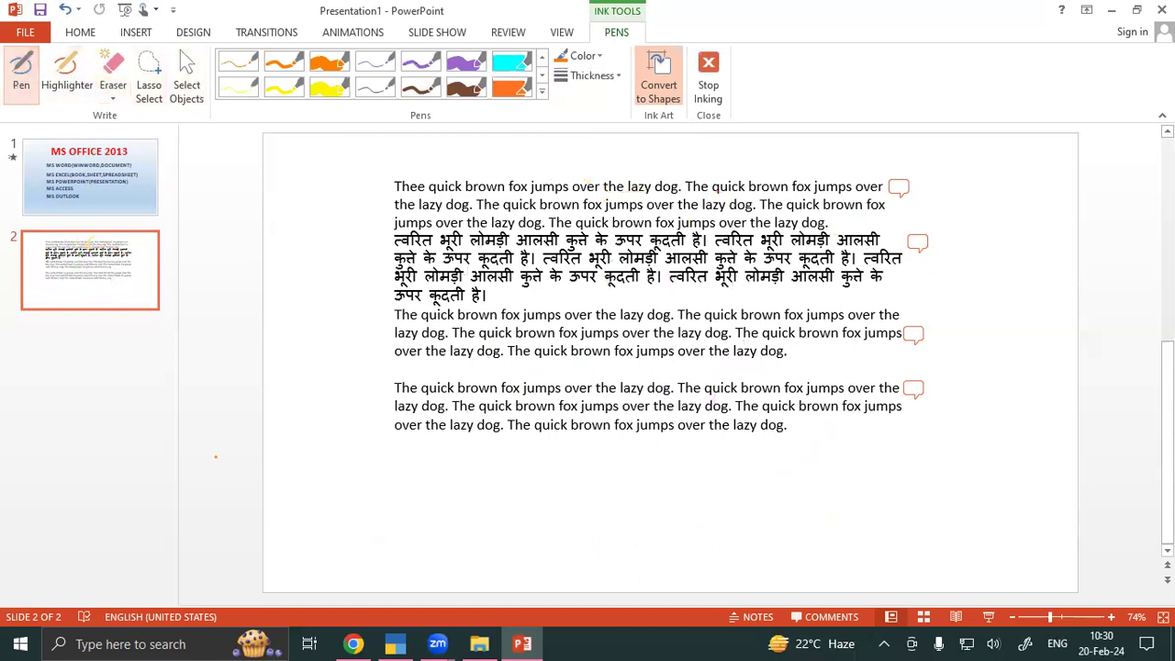
pyautogui.moveTo(418, 570); pyautogui.dragTo(418, 566)
pyautogui.moveTo(412, 461); pyautogui.dragTo(541, 466)
pyautogui.moveTo(548, 563); pyautogui.dragTo(548, 562)
pyautogui.moveTo(820, 481); pyautogui.dragTo(604, 511)
pyautogui.moveTo(691, 549); pyautogui.dragTo(837, 530)
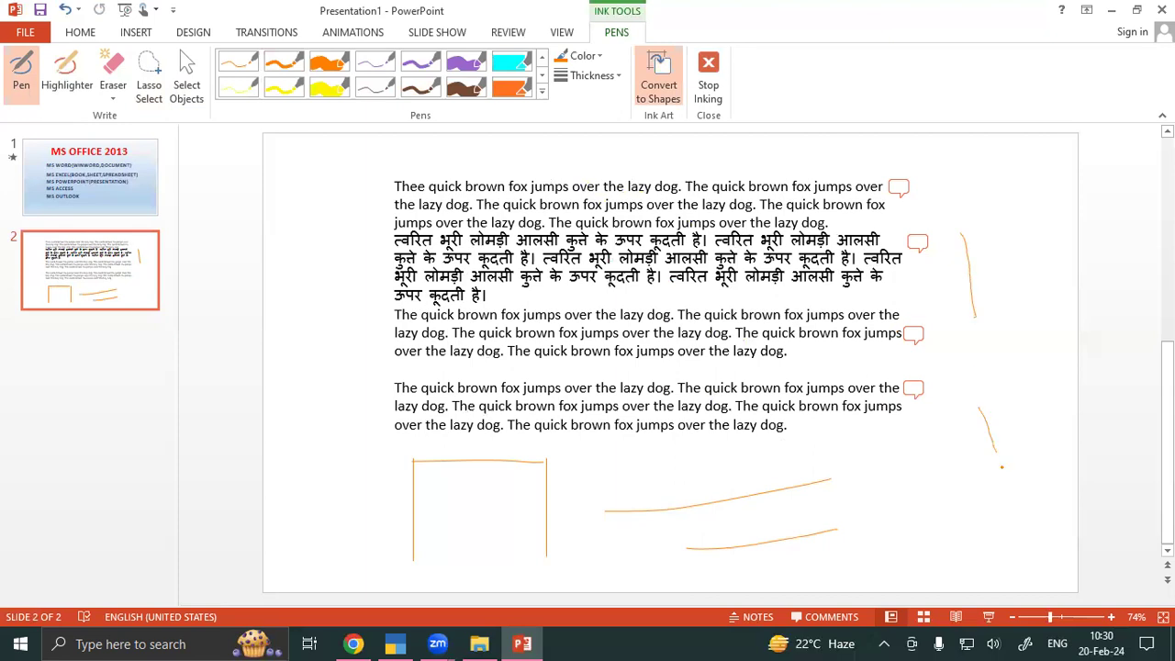
pyautogui.click(67, 74)
pyautogui.moveTo(377, 380)
pyautogui.mouseDown()
pyautogui.moveTo(634, 470)
pyautogui.moveTo(514, 528)
pyautogui.mouseUp()
# Erase the purple highlighter stroke and the orange lines, except the box's two vertical sides.
pyautogui.click(113, 68)
pyautogui.moveTo(563, 369)
pyautogui.mouseDown()
pyautogui.moveTo(524, 490)
pyautogui.moveTo(393, 534)
pyautogui.mouseUp()
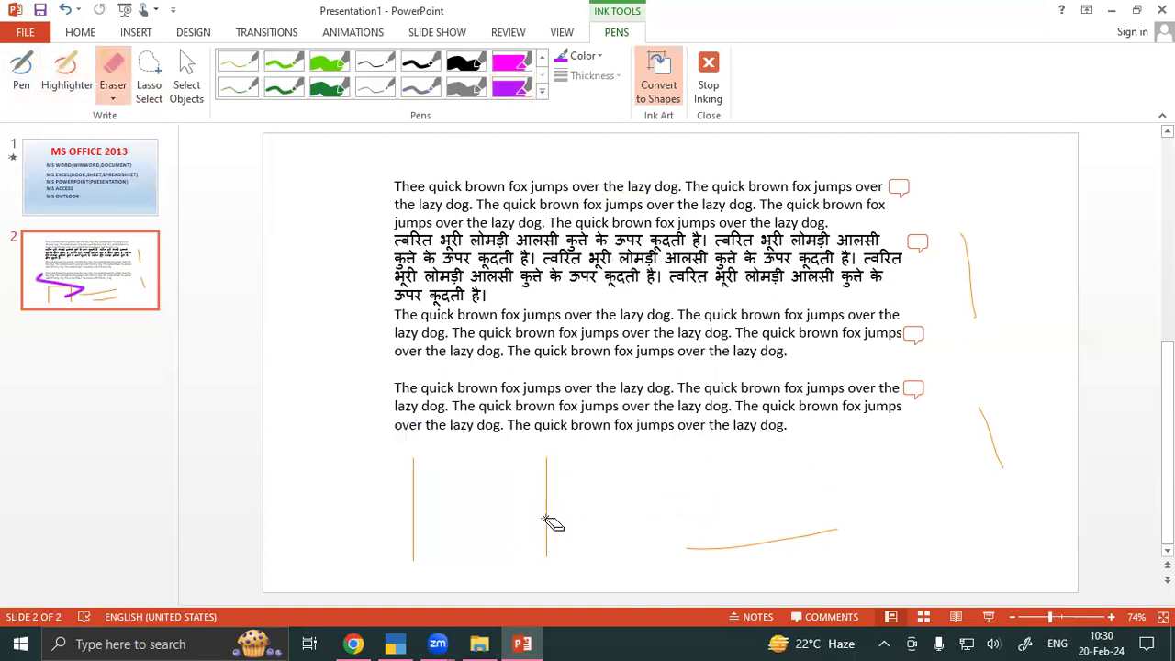
pyautogui.click(754, 543)
pyautogui.moveTo(976, 414); pyautogui.dragTo(1009, 382)
pyautogui.moveTo(969, 303); pyautogui.dragTo(932, 317)
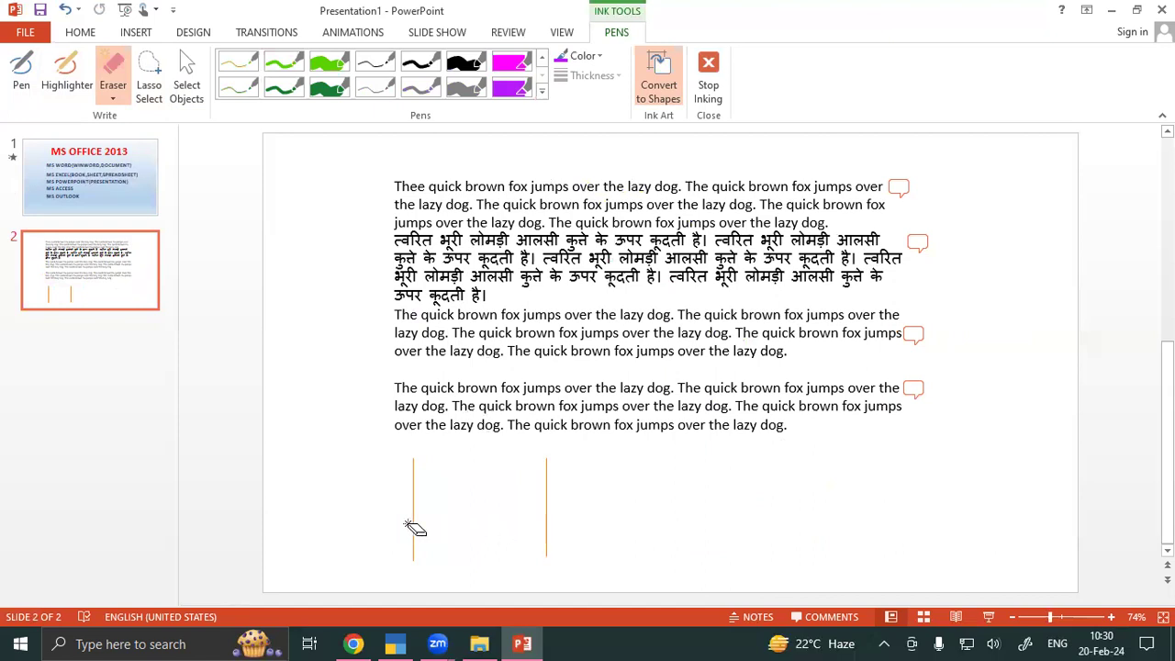
# Delete the two remaining vertical orange lines below the text as selected objects.
pyautogui.click(187, 66)
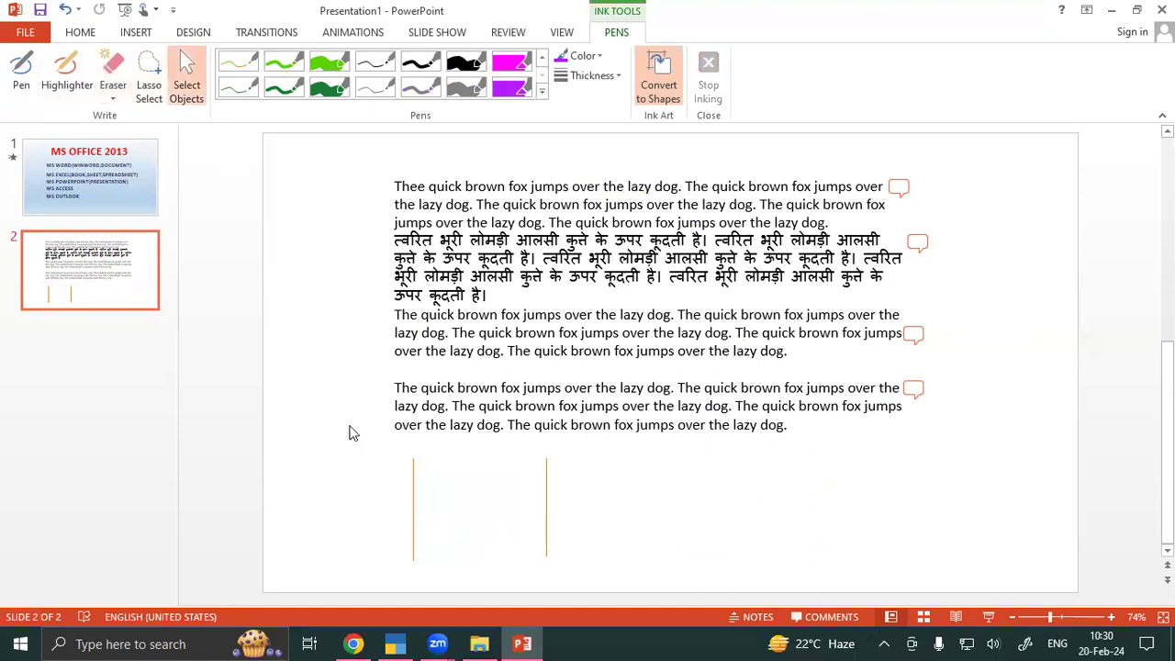
pyautogui.click(413, 491)
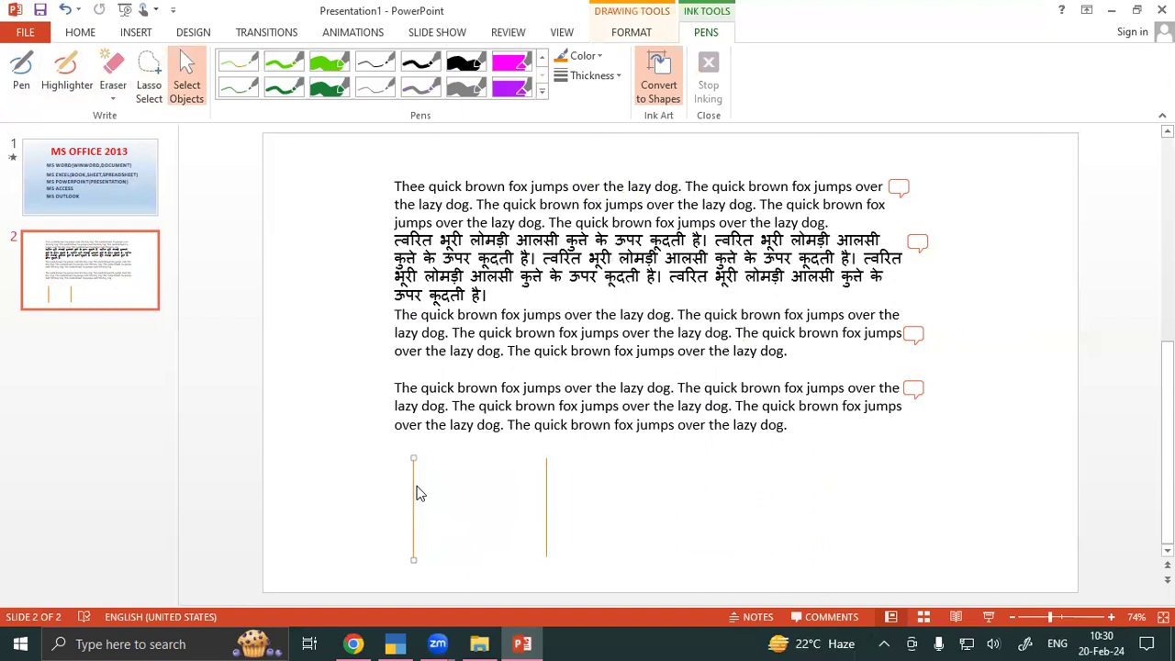
pyautogui.press('Delete')
pyautogui.click(546, 508)
pyautogui.press('Delete')
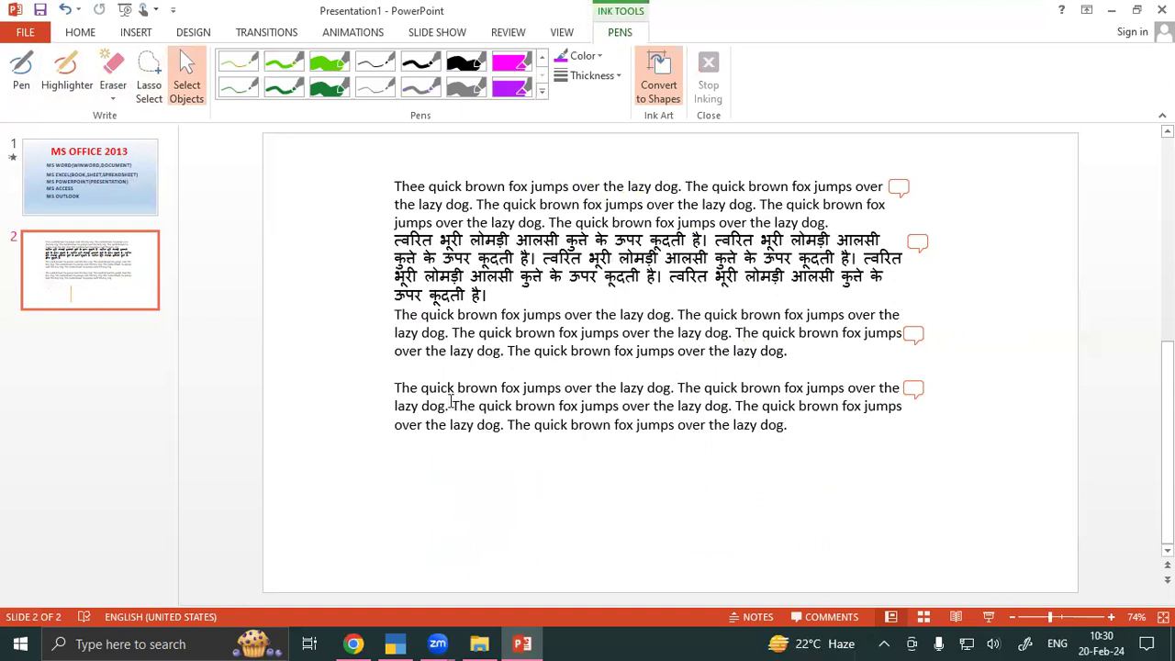
# With Convert to Shapes on, draw a thick light green circle over the lower text and a vertical line below the text.
pyautogui.click(329, 61)
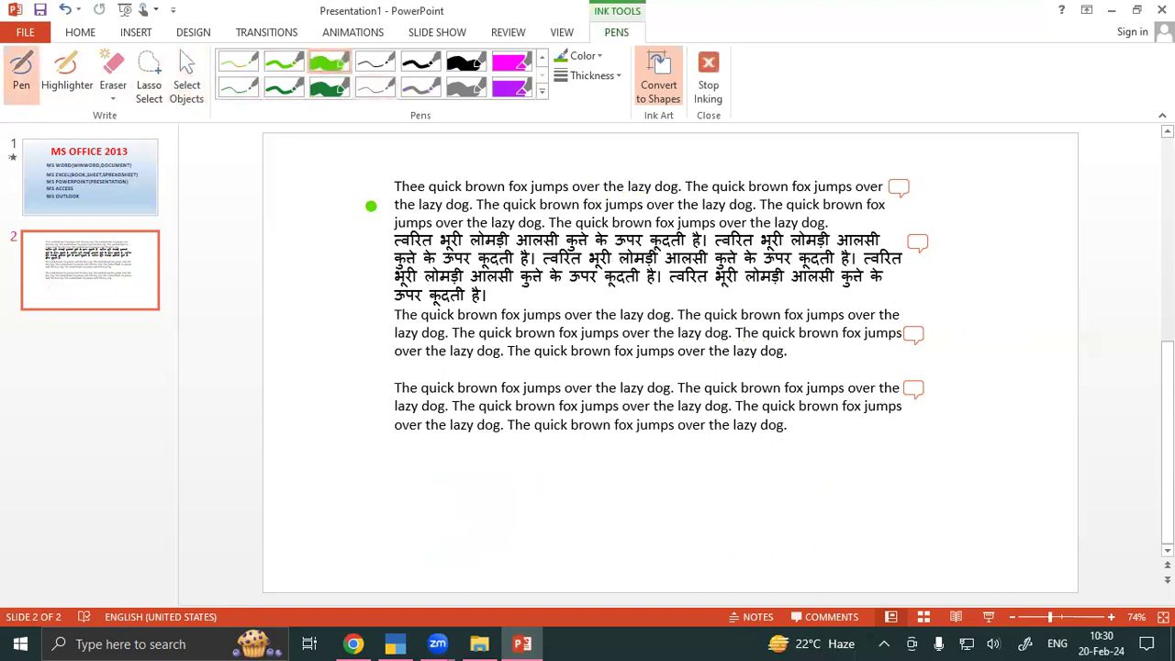
pyautogui.click(654, 105)
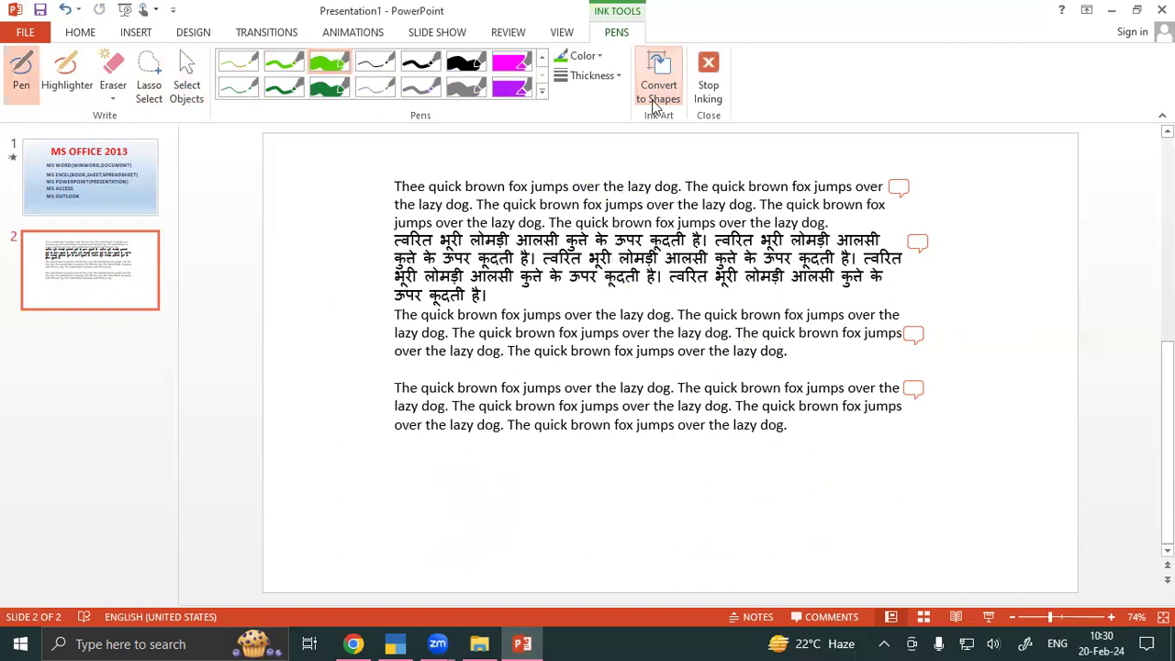
pyautogui.click(654, 106)
pyautogui.moveTo(457, 396)
pyautogui.mouseDown()
pyautogui.moveTo(430, 431)
pyautogui.moveTo(446, 466)
pyautogui.moveTo(517, 447)
pyautogui.moveTo(488, 381)
pyautogui.moveTo(444, 397)
pyautogui.mouseUp()
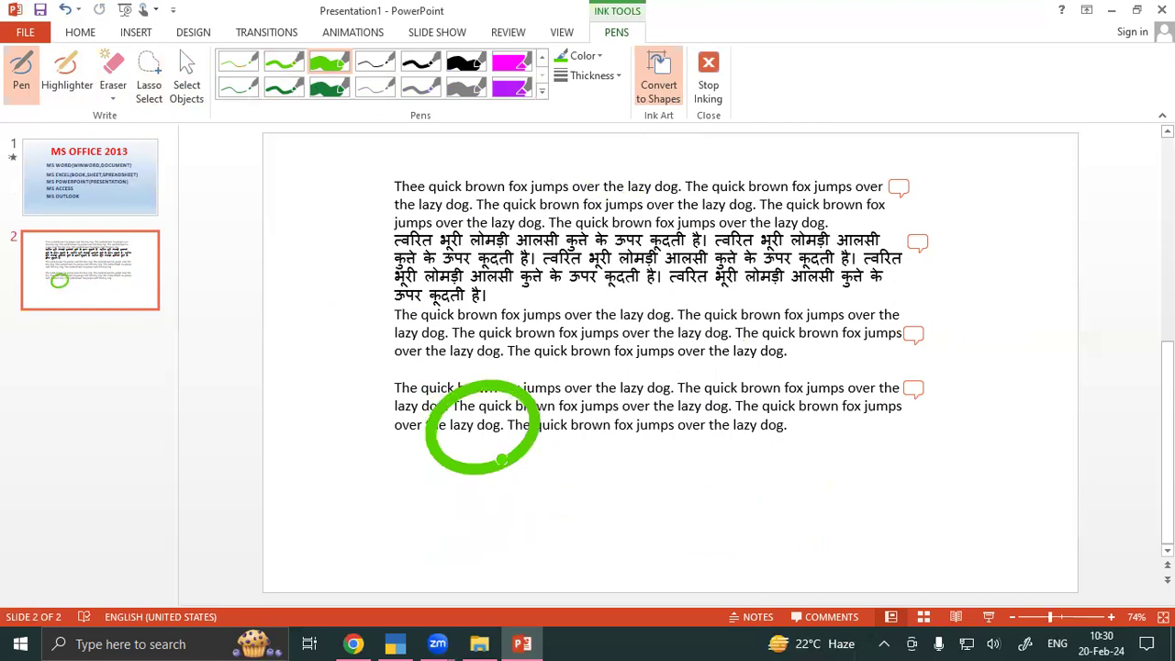
pyautogui.moveTo(607, 450); pyautogui.dragTo(609, 534)
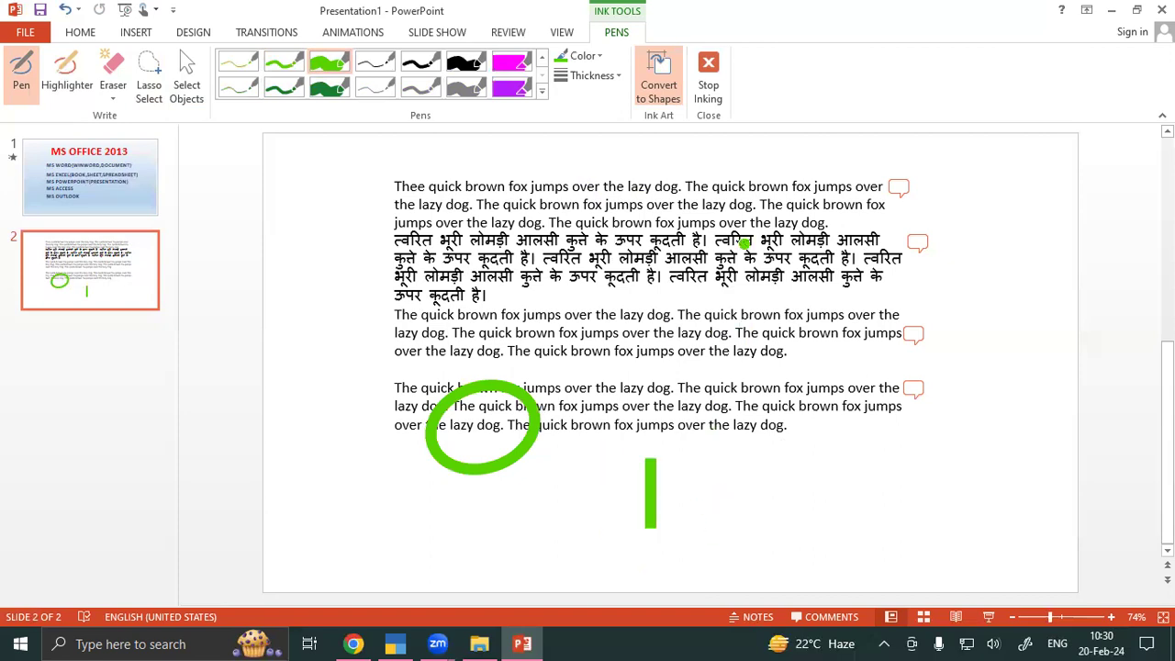
# Turn off Convert to Shapes, and draw a freehand green oval and vertical line to the right of the converted line.
pyautogui.click(671, 81)
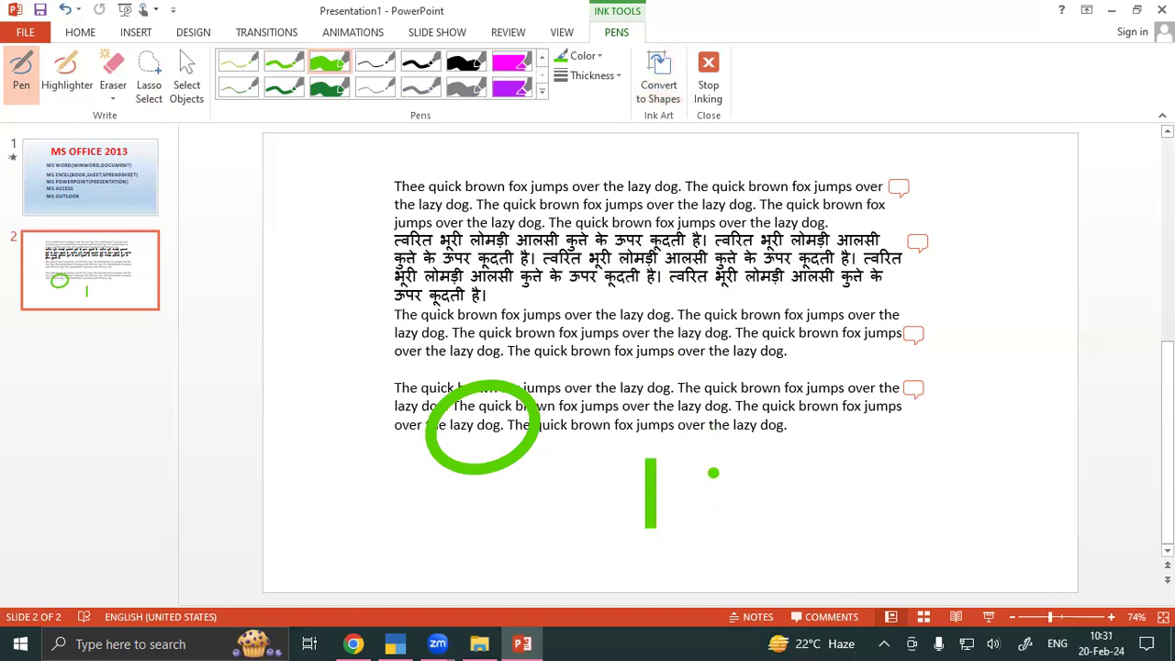
pyautogui.moveTo(755, 425)
pyautogui.mouseDown()
pyautogui.moveTo(719, 461)
pyautogui.moveTo(788, 494)
pyautogui.moveTo(788, 424)
pyautogui.moveTo(760, 421)
pyautogui.mouseUp()
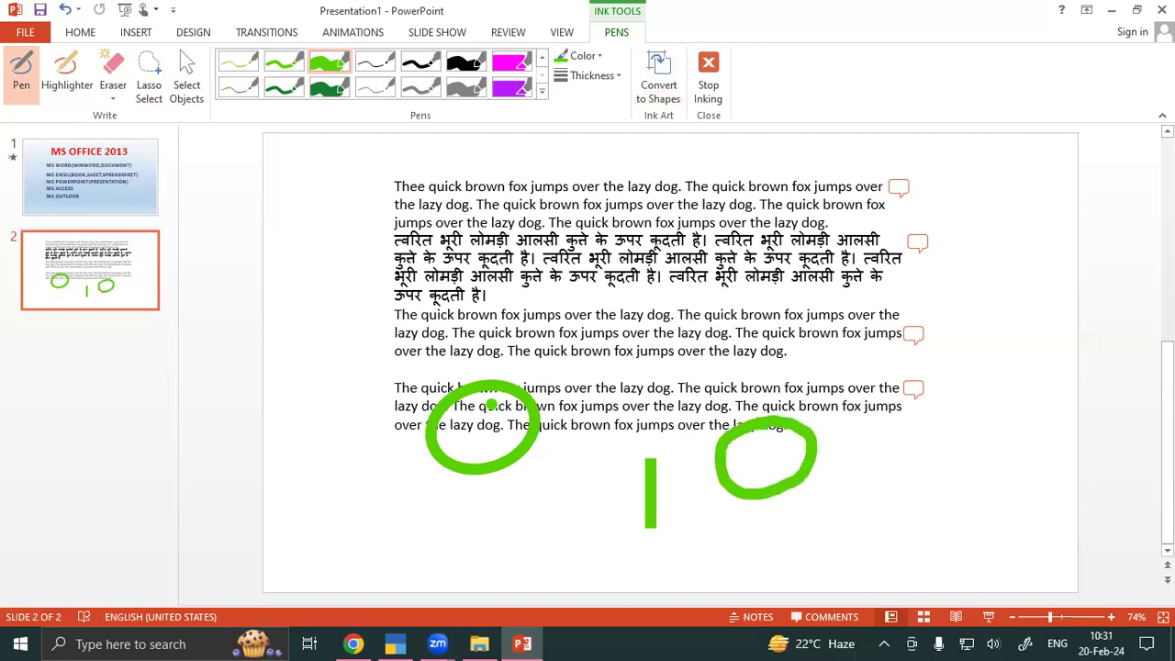
pyautogui.moveTo(859, 443); pyautogui.dragTo(861, 504)
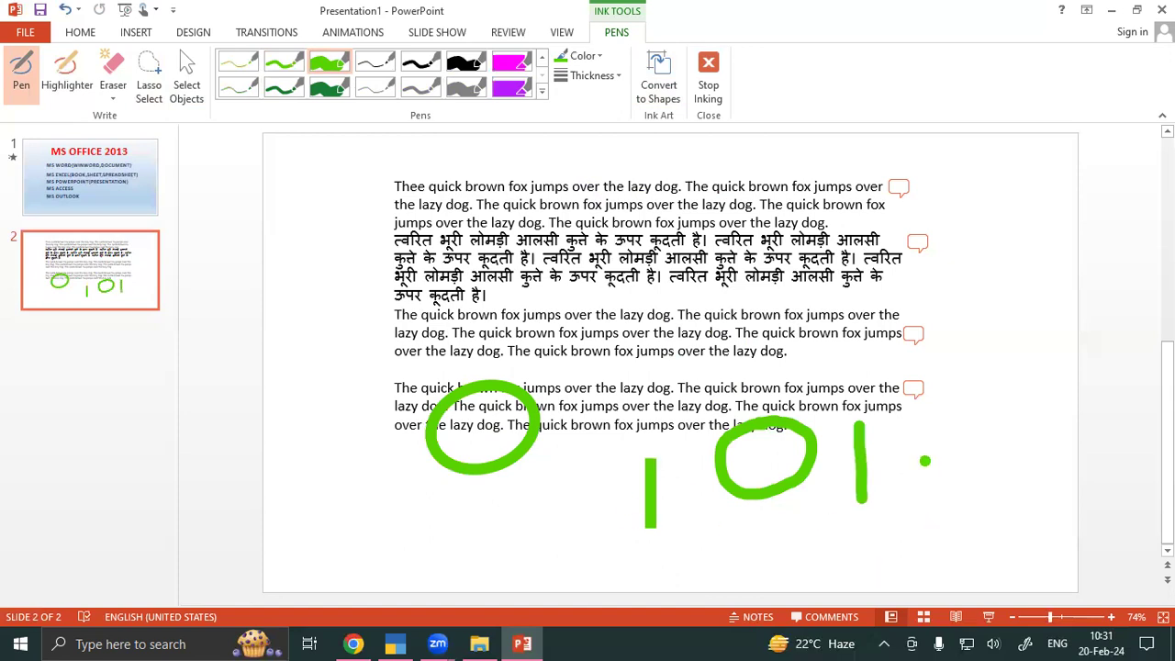
# Draw a green square below the circle with Convert to Shapes on, and a freehand square beside it with the option off.
pyautogui.click(659, 76)
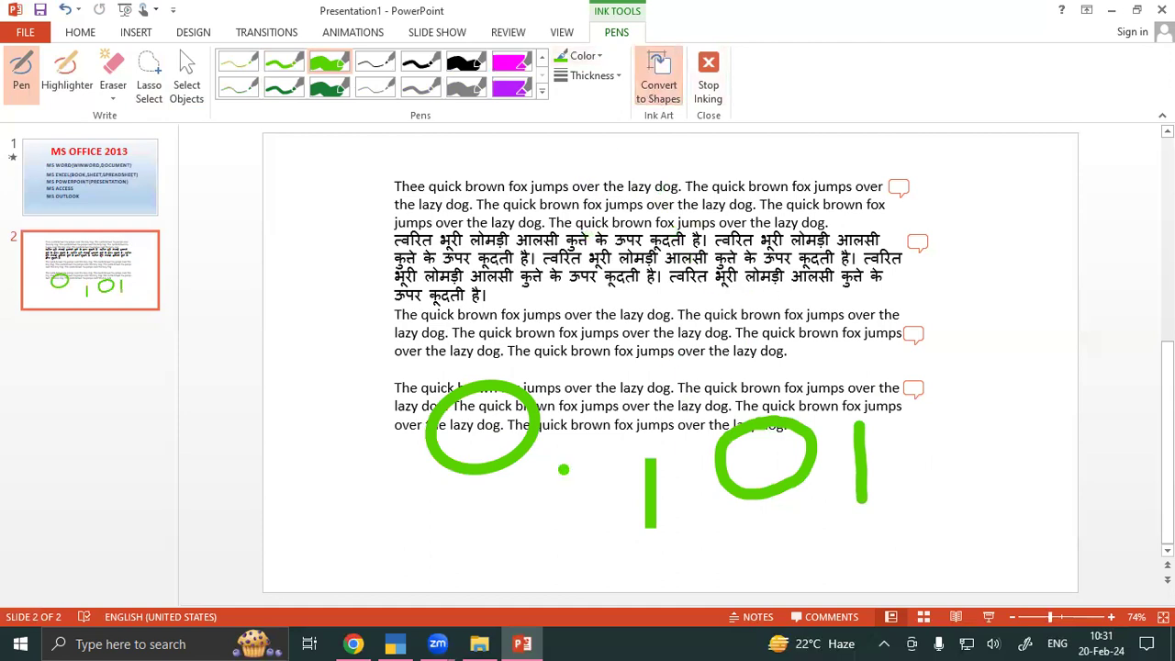
pyautogui.moveTo(478, 503)
pyautogui.mouseDown()
pyautogui.moveTo(547, 510)
pyautogui.moveTo(540, 558)
pyautogui.moveTo(470, 556)
pyautogui.moveTo(470, 488)
pyautogui.mouseUp()
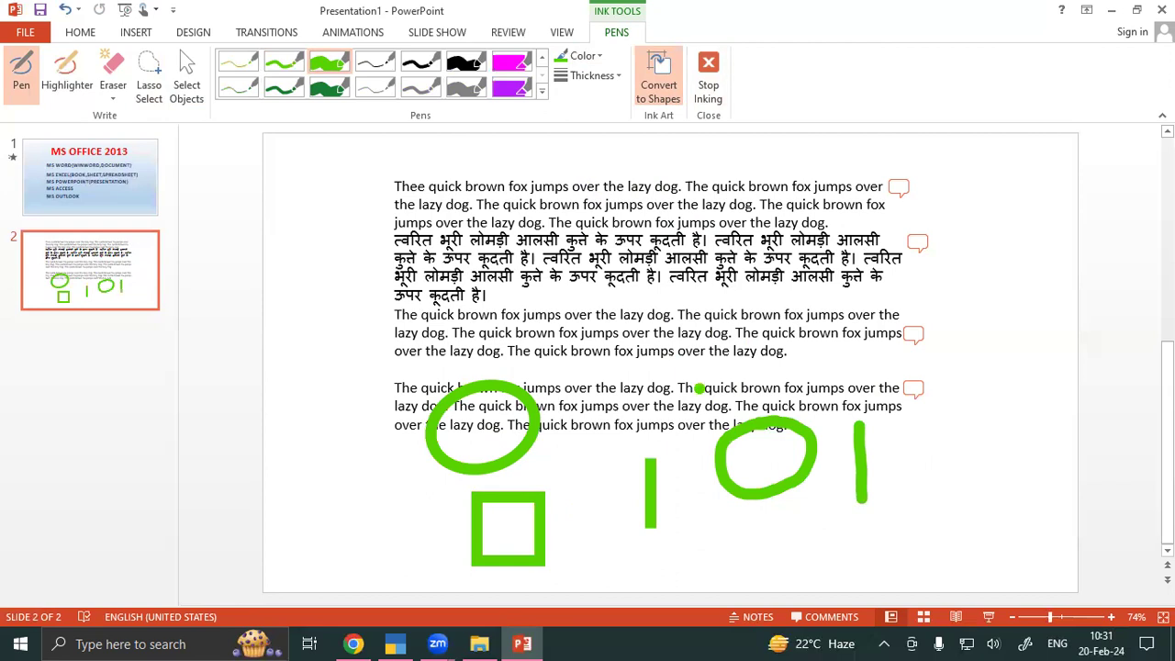
pyautogui.click(663, 81)
pyautogui.moveTo(321, 492)
pyautogui.mouseDown()
pyautogui.moveTo(376, 492)
pyautogui.moveTo(383, 548)
pyautogui.moveTo(323, 546)
pyautogui.moveTo(321, 490)
pyautogui.mouseUp()
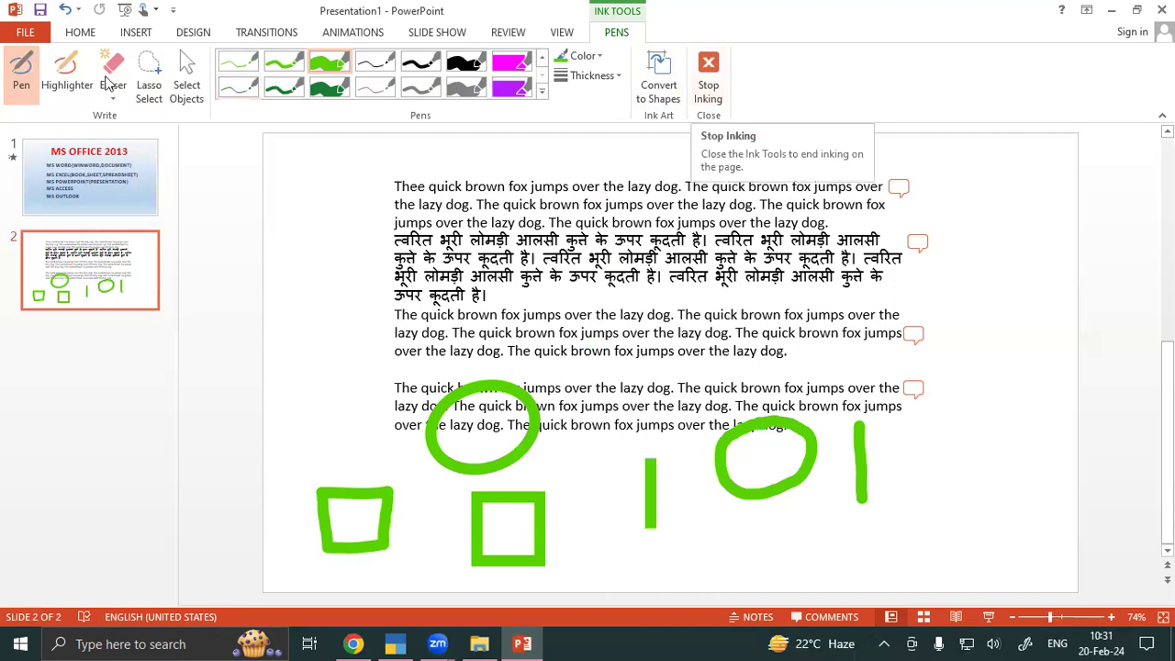
# Erase the freehand green square, oval and vertical line, leaving the converted shapes in place.
pyautogui.click(67, 73)
pyautogui.click(113, 73)
pyautogui.hotkey('ctrl', 'z')
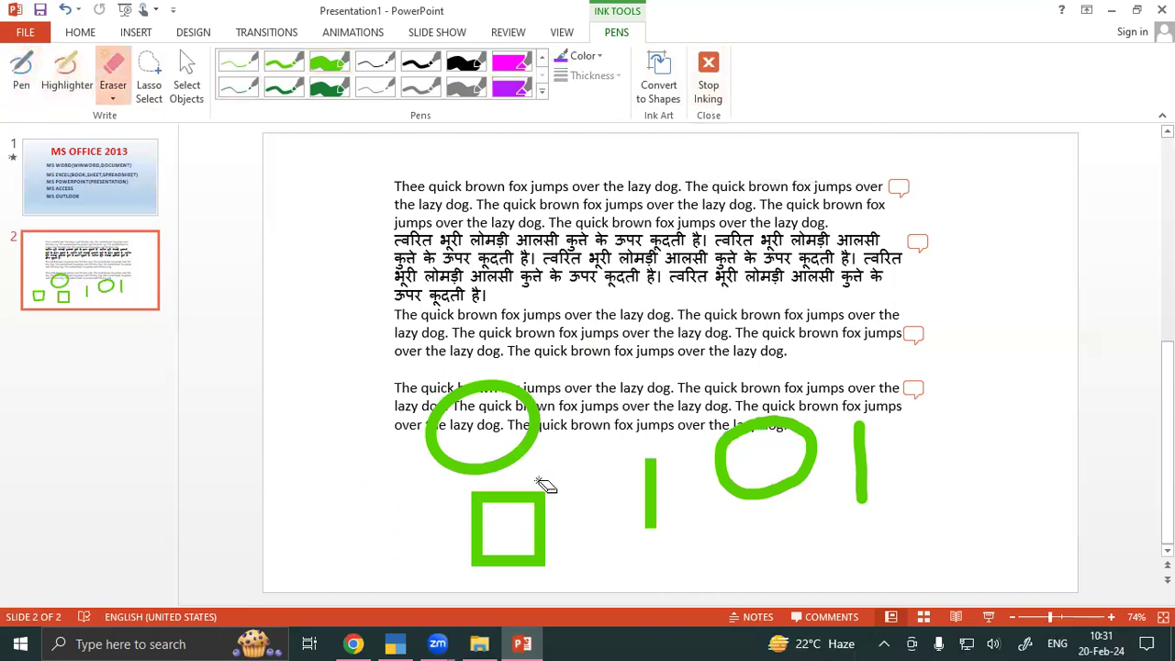
pyautogui.moveTo(570, 542); pyautogui.dragTo(887, 456)
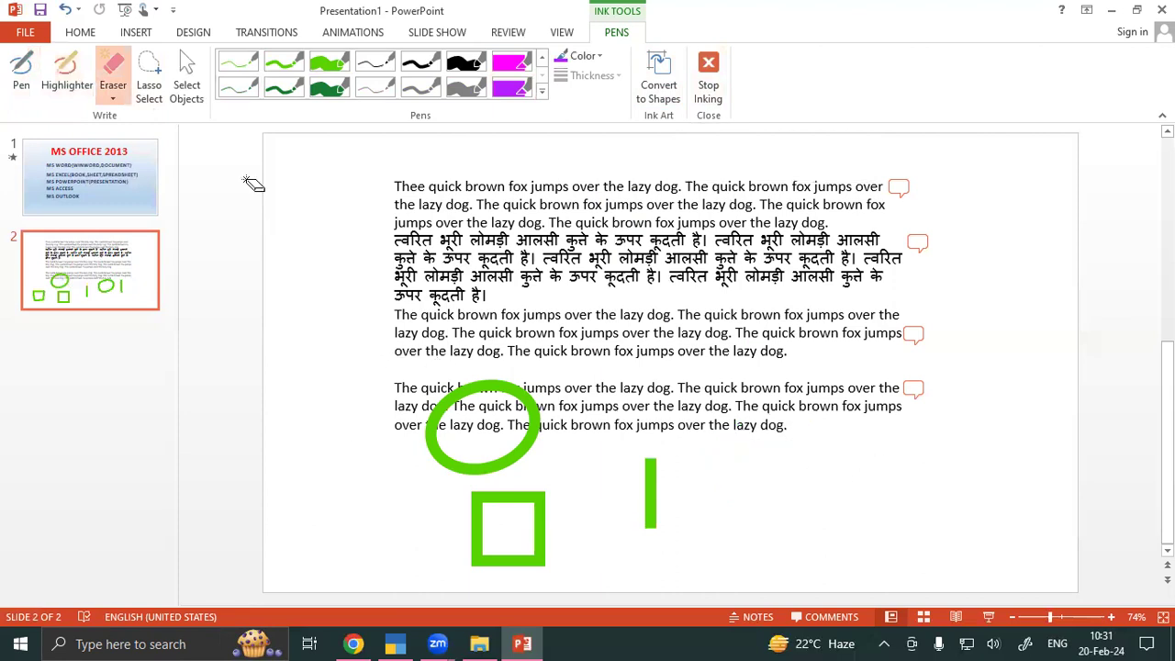
# Delete the converted green circle, square and vertical line from slide 2 as selected objects.
pyautogui.click(149, 78)
pyautogui.moveTo(395, 501)
pyautogui.mouseDown()
pyautogui.moveTo(664, 383)
pyautogui.moveTo(697, 562)
pyautogui.moveTo(560, 633)
pyautogui.moveTo(311, 580)
pyautogui.moveTo(292, 487)
pyautogui.mouseUp()
pyautogui.click(186, 78)
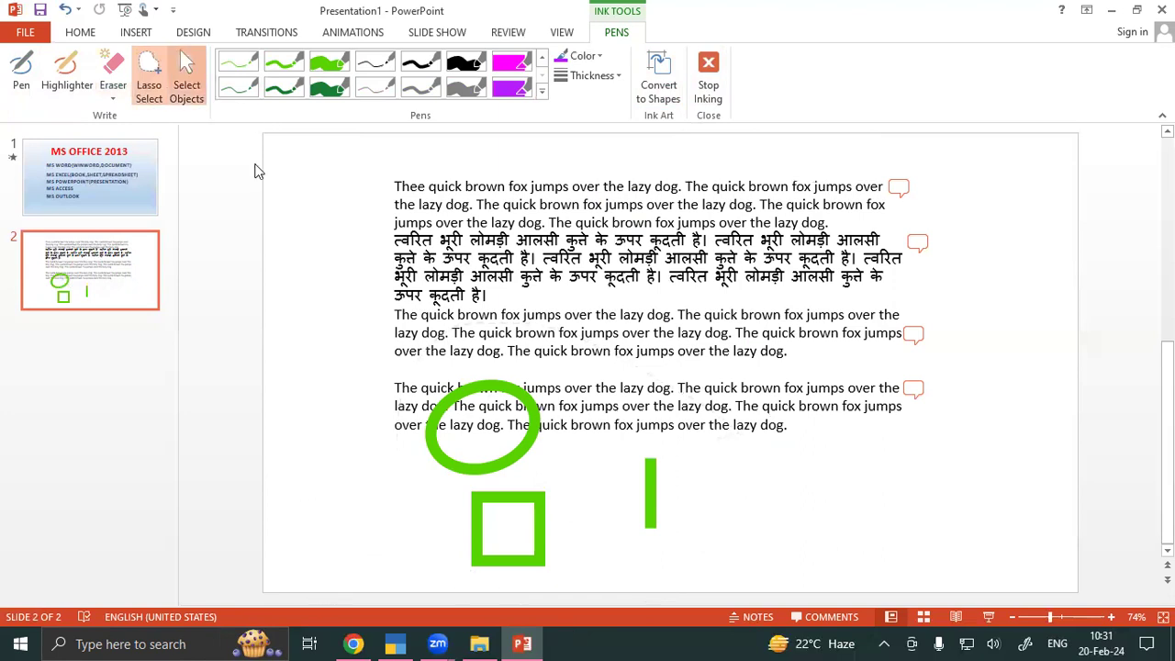
pyautogui.click(437, 452)
pyautogui.press('Delete')
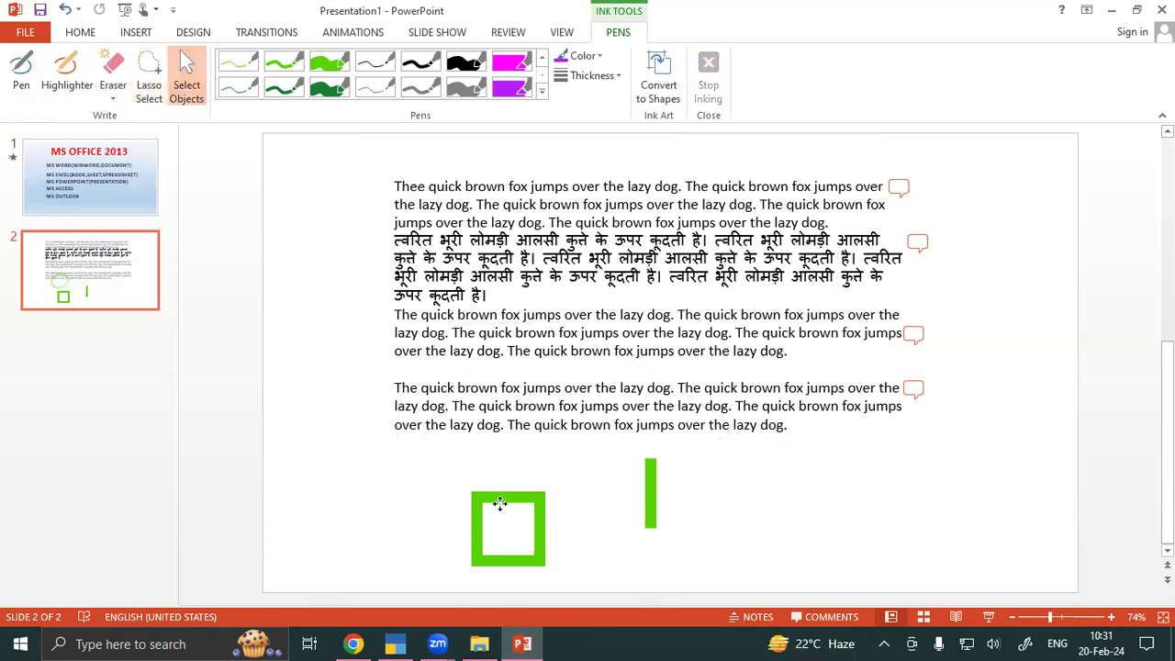
pyautogui.click(499, 499)
pyautogui.press('Delete')
pyautogui.click(652, 505)
pyautogui.press('Delete')
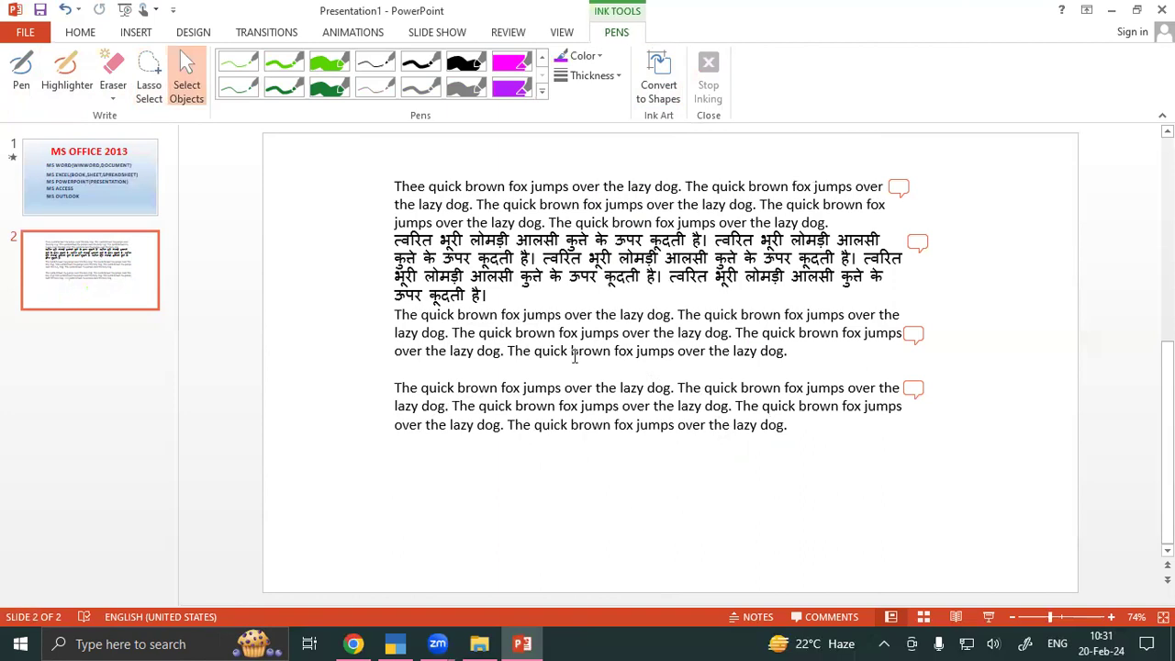
# Choose the medium dark green pen, and stop inking.
pyautogui.click(284, 88)
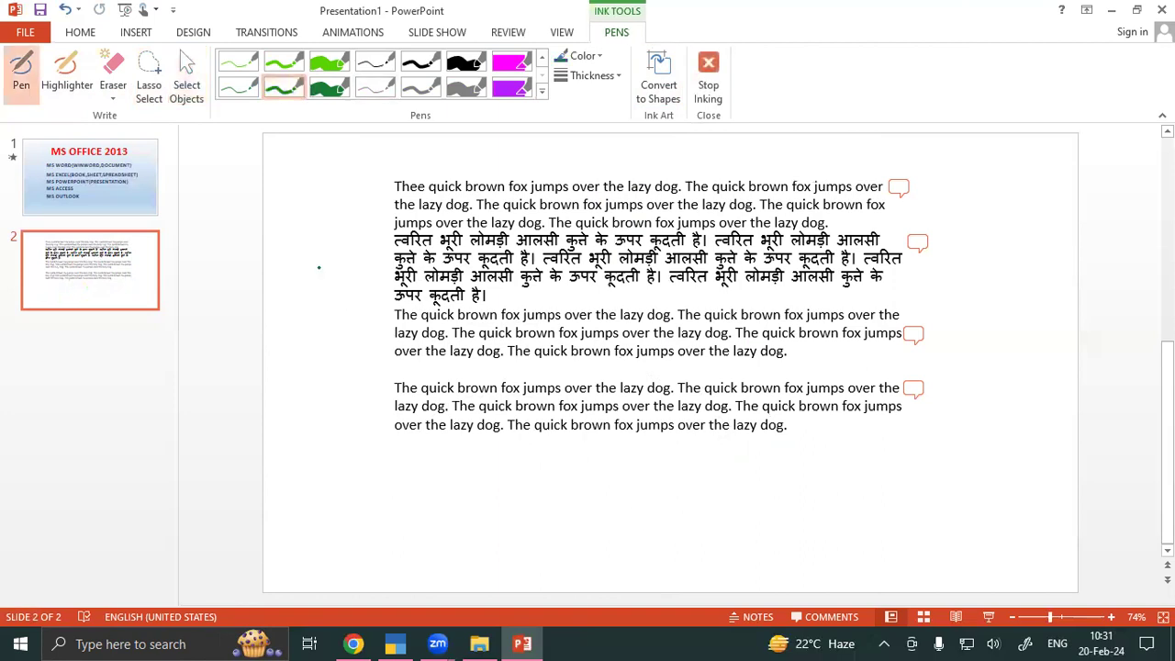
pyautogui.click(713, 84)
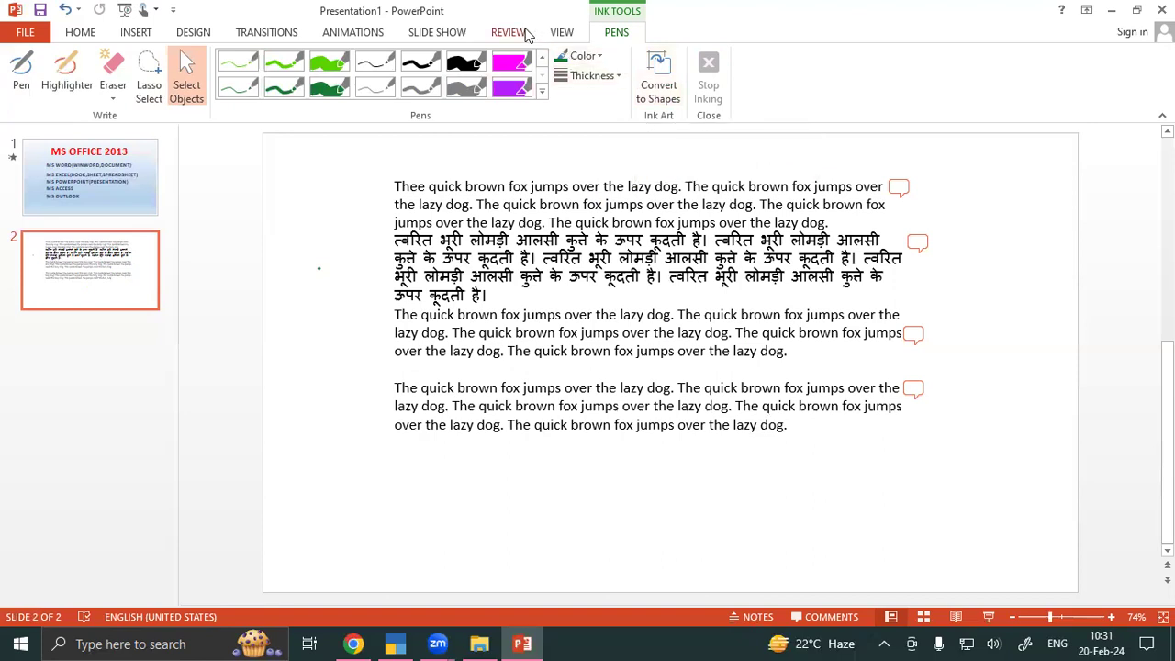
# Start inking again, and mark the first paragraph's opening lines on slide 2 with the yellow highlighter from the favorite pens.
pyautogui.click(510, 32)
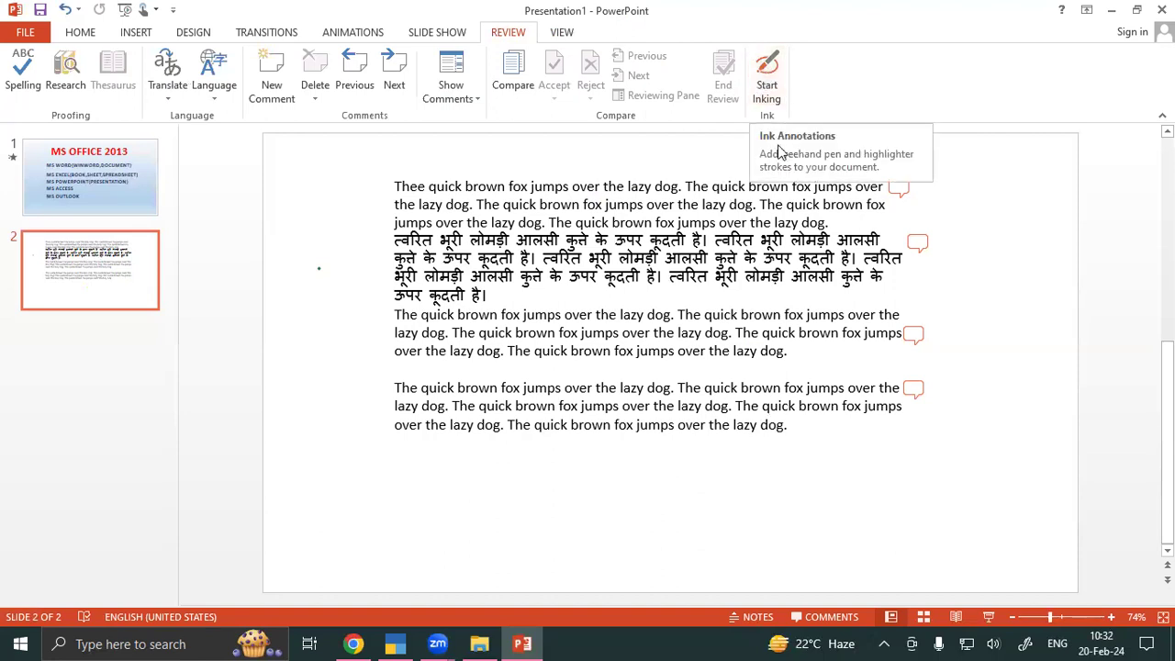
pyautogui.click(764, 85)
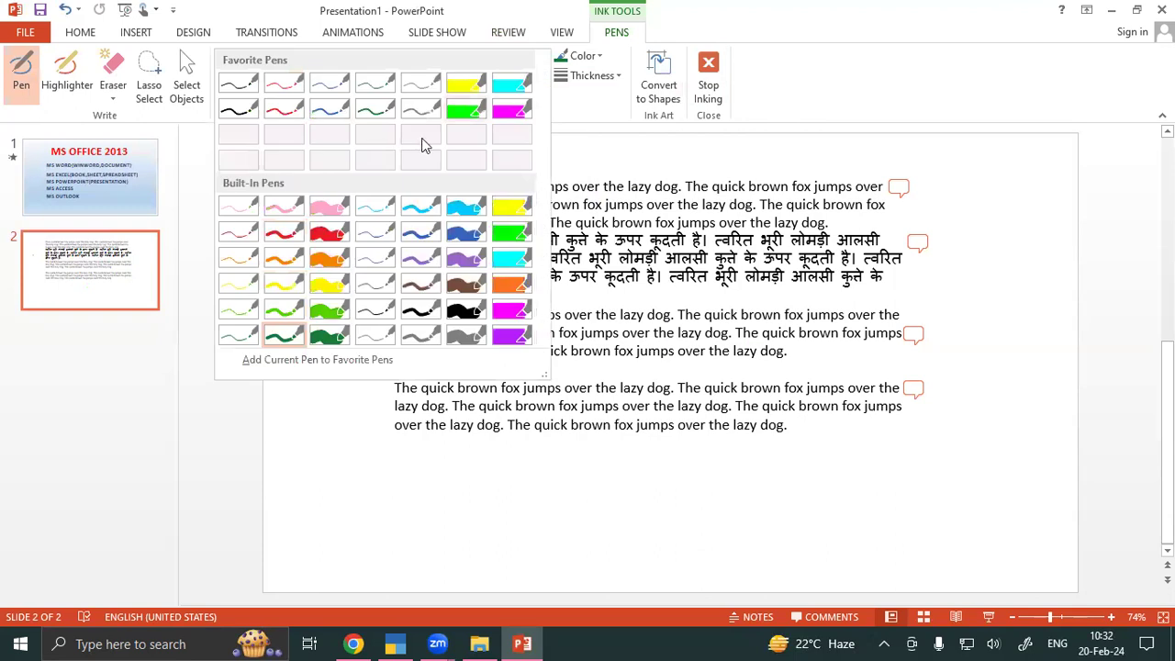
pyautogui.click(470, 88)
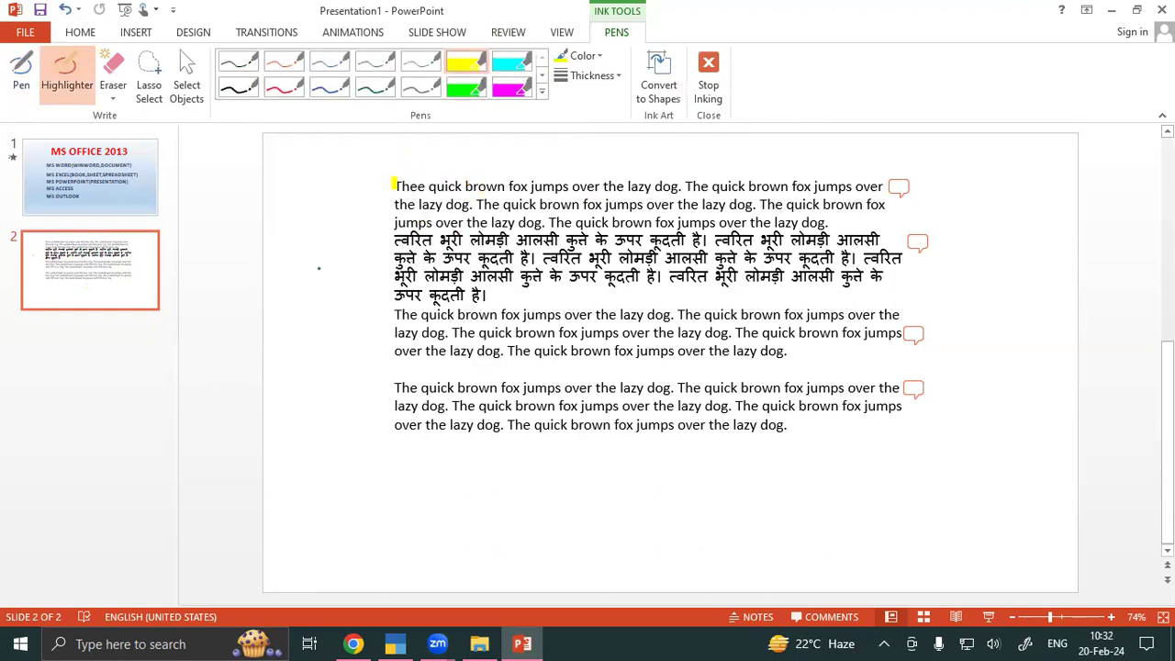
pyautogui.moveTo(395, 188); pyautogui.dragTo(503, 189)
pyautogui.moveTo(400, 194)
pyautogui.mouseDown()
pyautogui.moveTo(470, 187)
pyautogui.moveTo(369, 185)
pyautogui.mouseUp()
pyautogui.moveTo(515, 206)
pyautogui.mouseDown()
pyautogui.moveTo(398, 205)
pyautogui.moveTo(569, 204)
pyautogui.moveTo(599, 187)
pyautogui.moveTo(668, 219)
pyautogui.mouseUp()
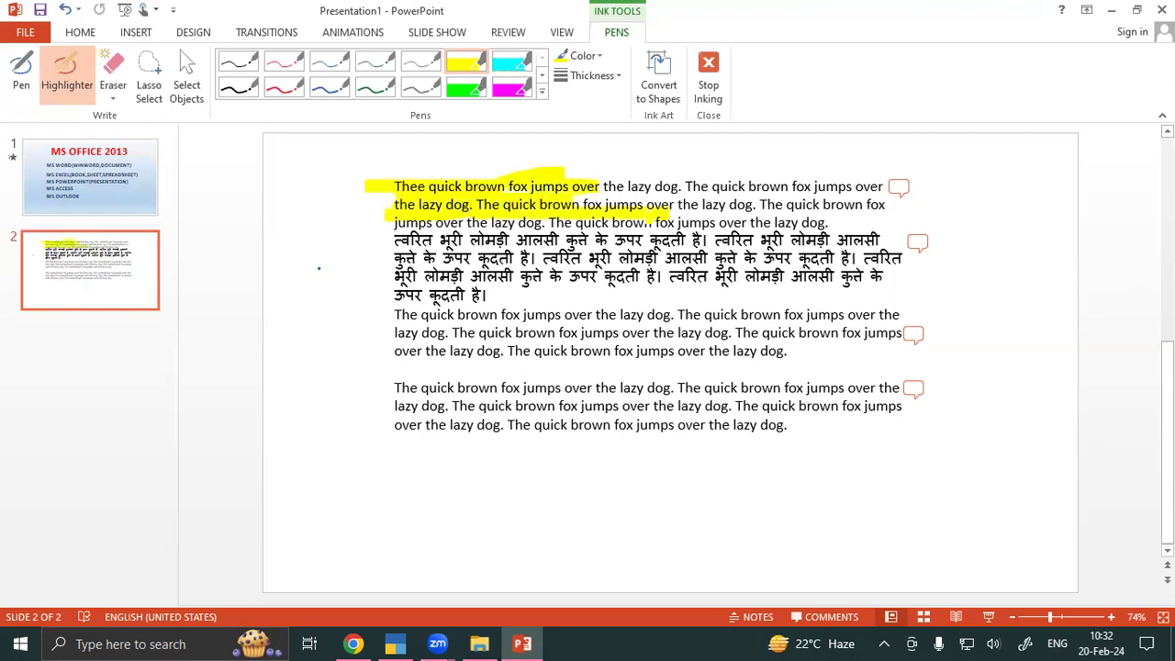
# Erase the yellow highlighter strokes from the first paragraph, and stop inking.
pyautogui.click(113, 69)
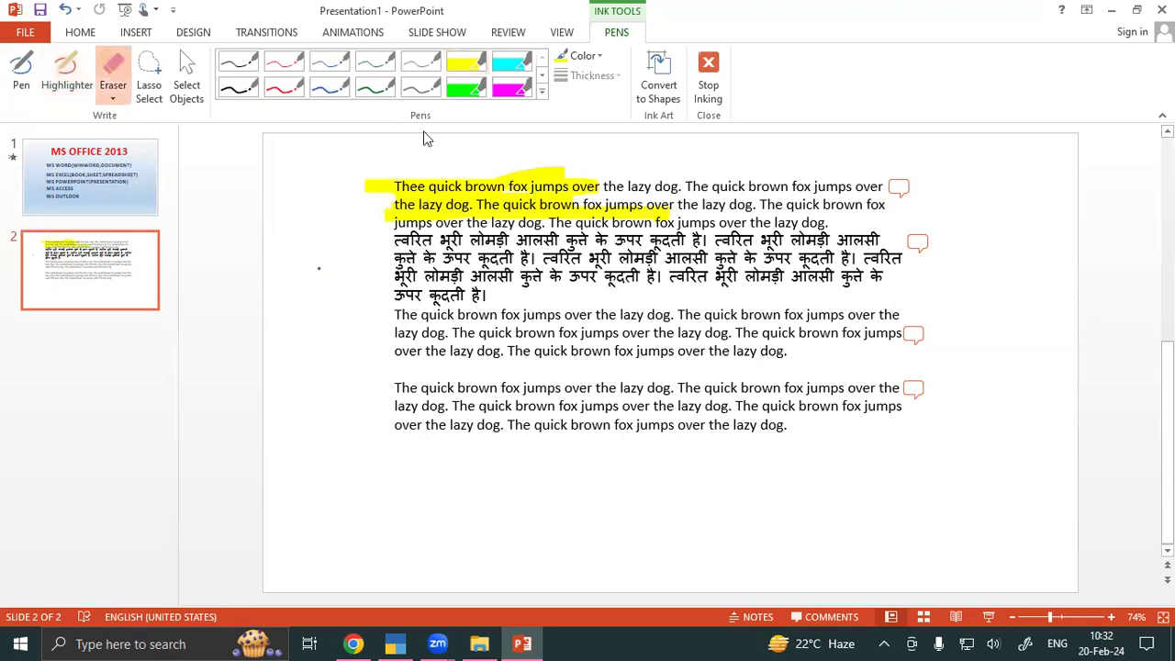
pyautogui.moveTo(464, 165); pyautogui.dragTo(505, 220)
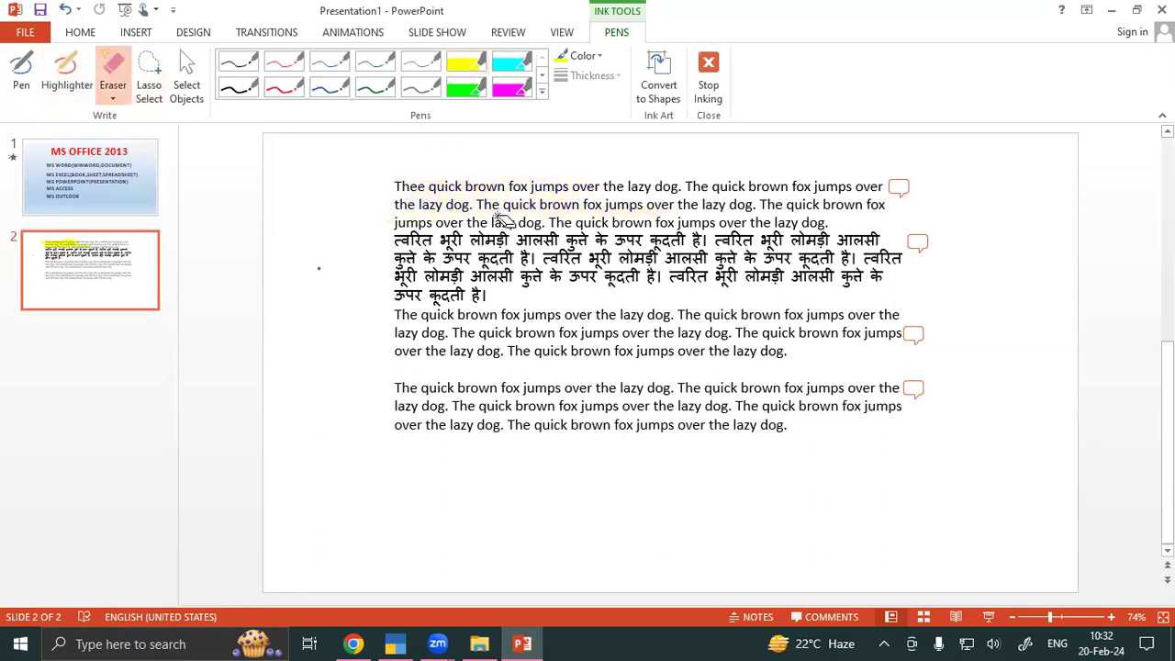
pyautogui.click(712, 72)
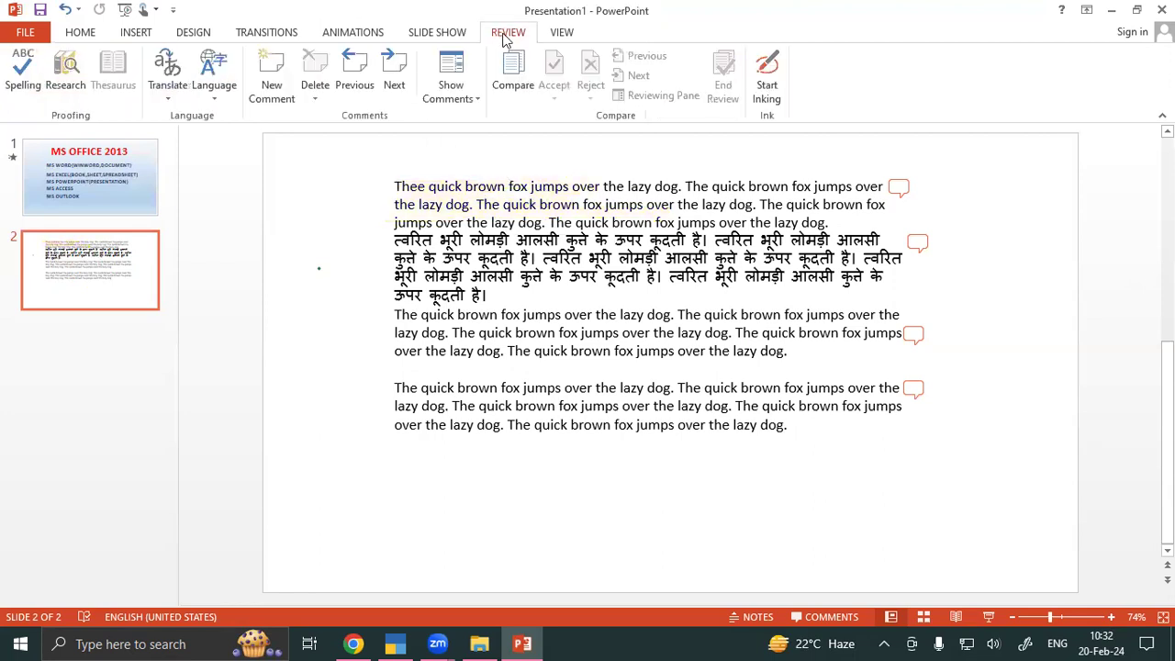
# Show slide 1 in Outline View, and switch the presentation to Slide Sorter view.
pyautogui.click(560, 33)
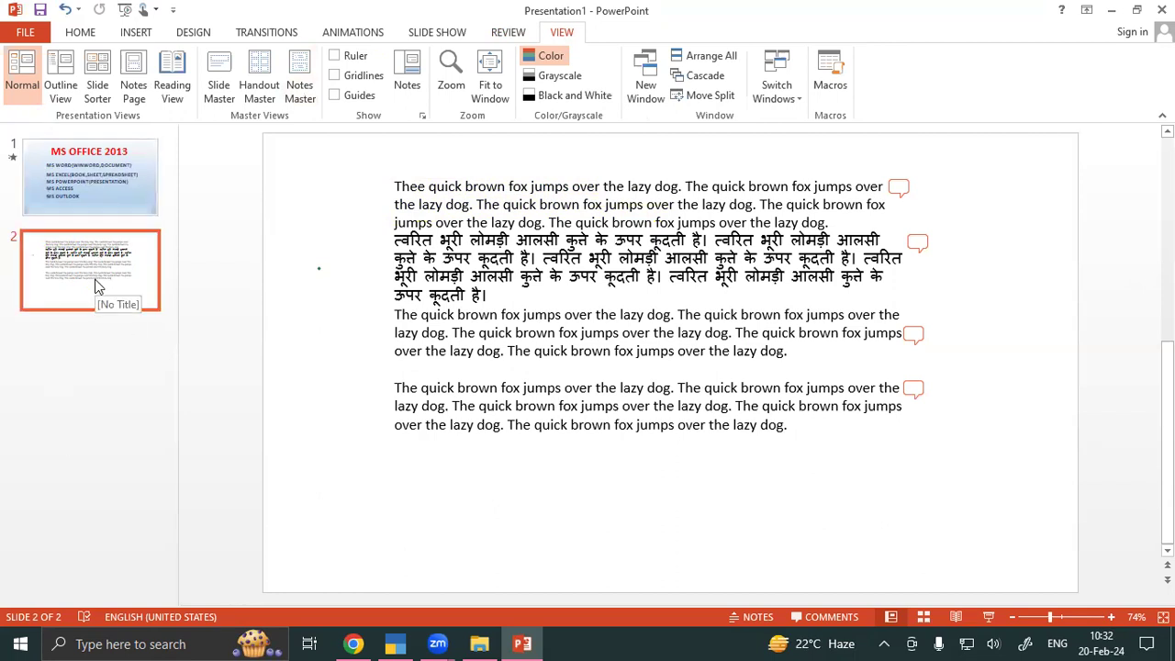
pyautogui.click(62, 69)
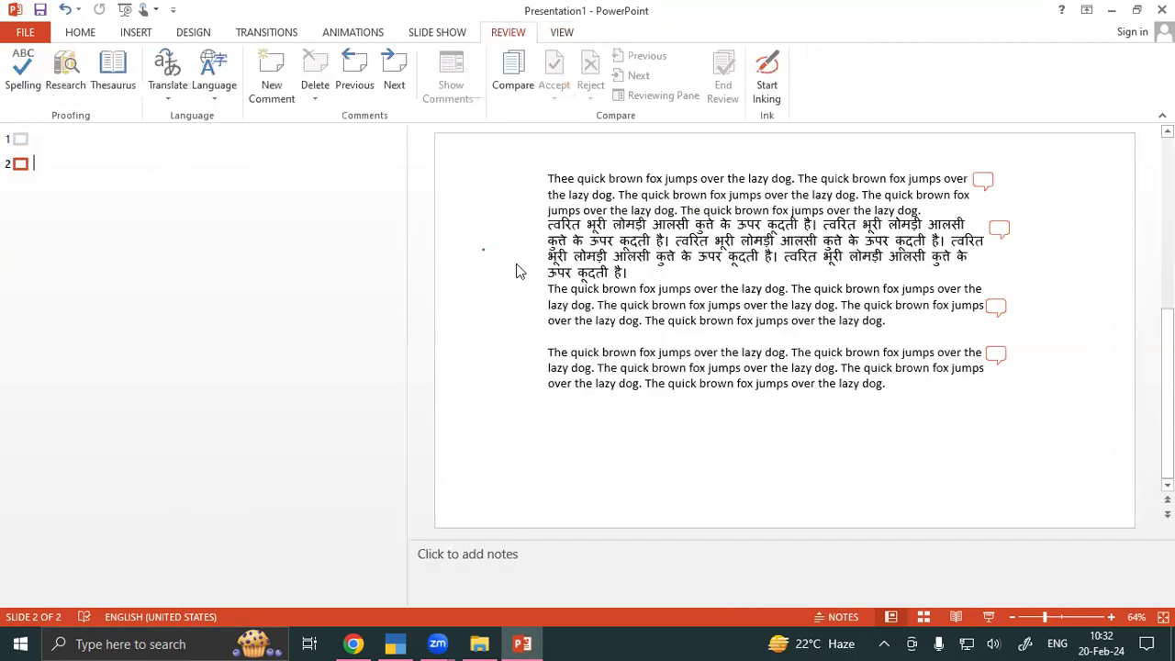
pyautogui.click(21, 139)
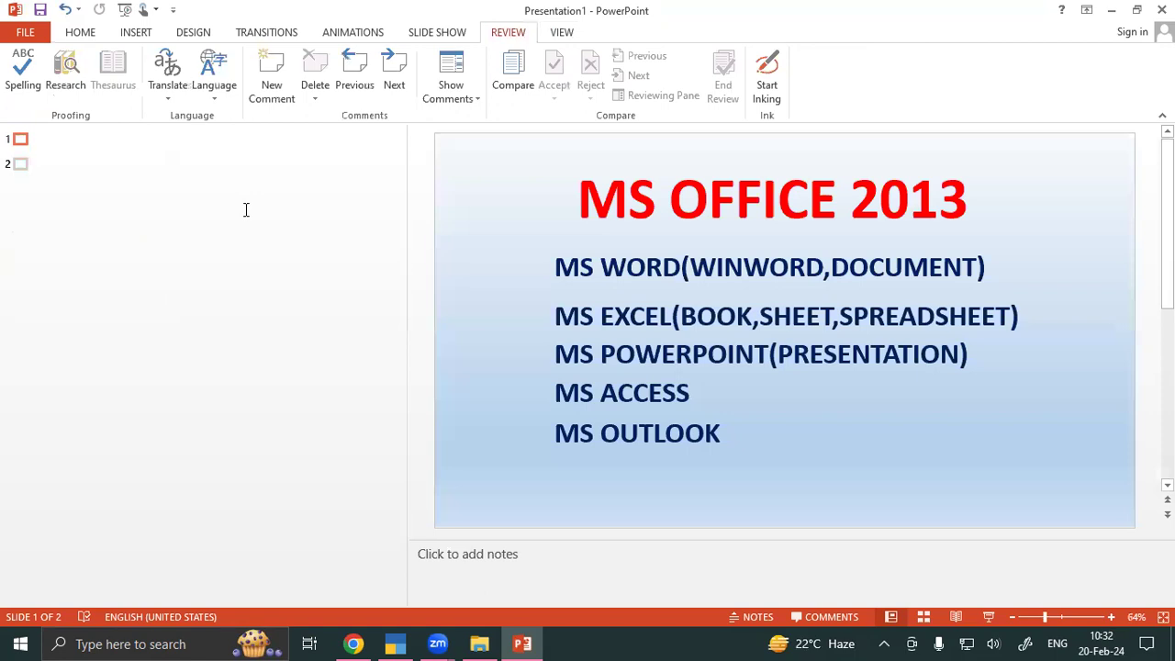
pyautogui.click(595, 246)
pyautogui.click(518, 226)
pyautogui.click(563, 34)
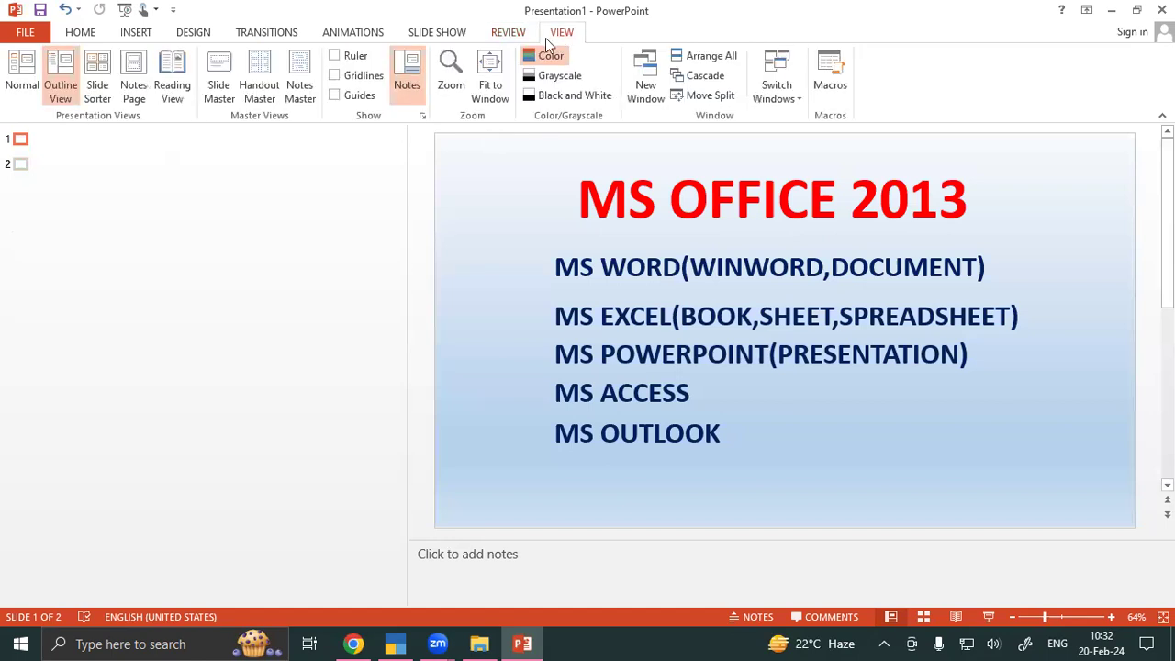
pyautogui.click(96, 74)
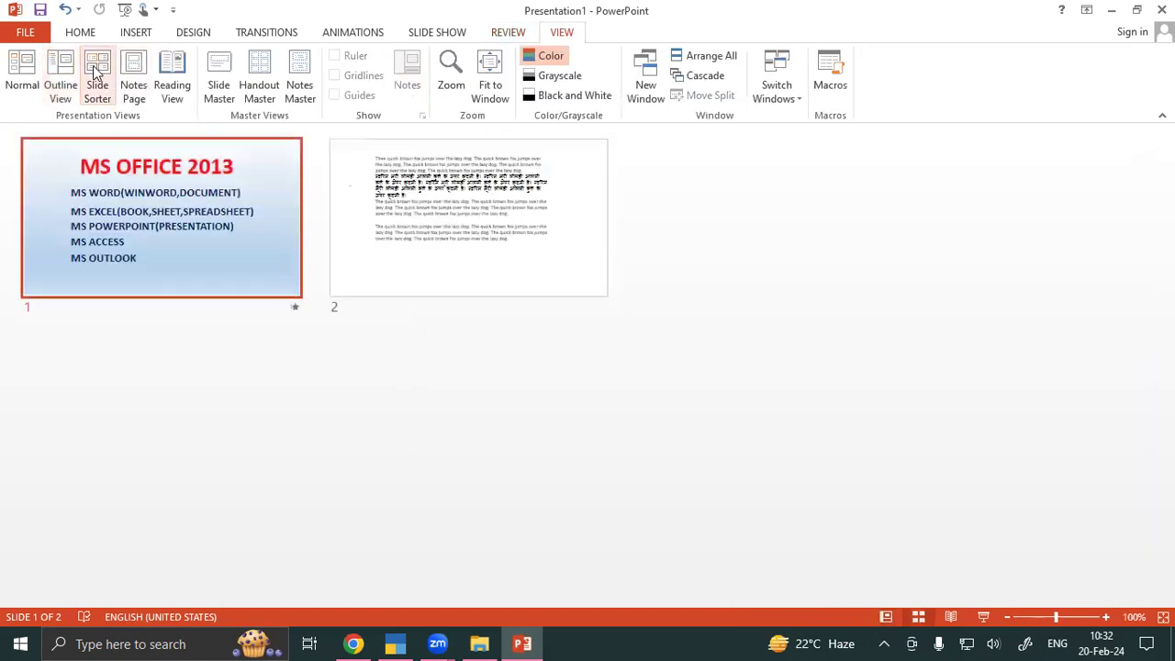